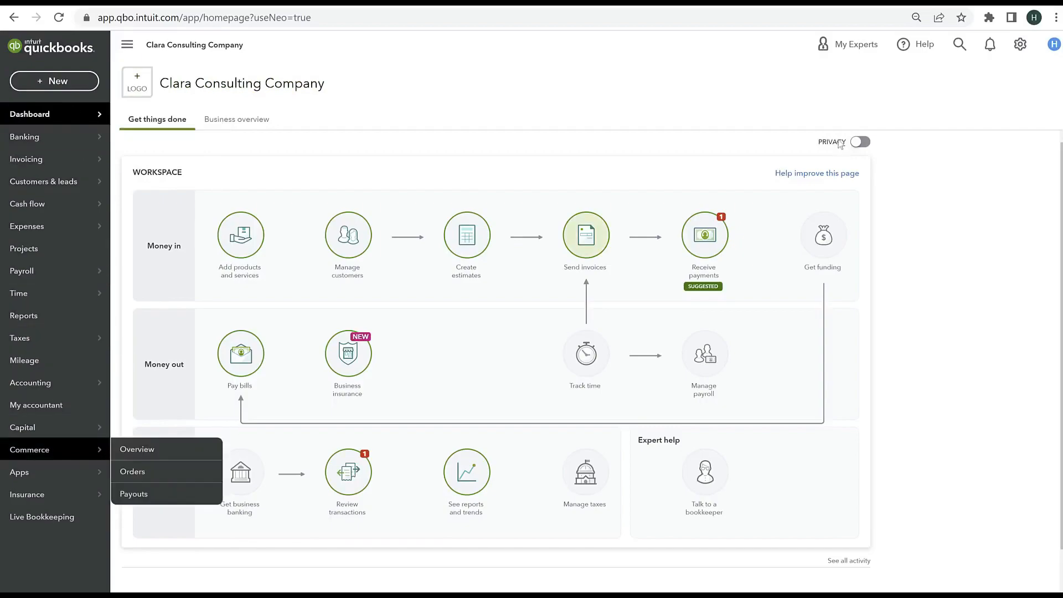
Step: Switch the company file to Business view and back to Accountant view
{"action": "left_click", "coordinate": [1020, 47]}
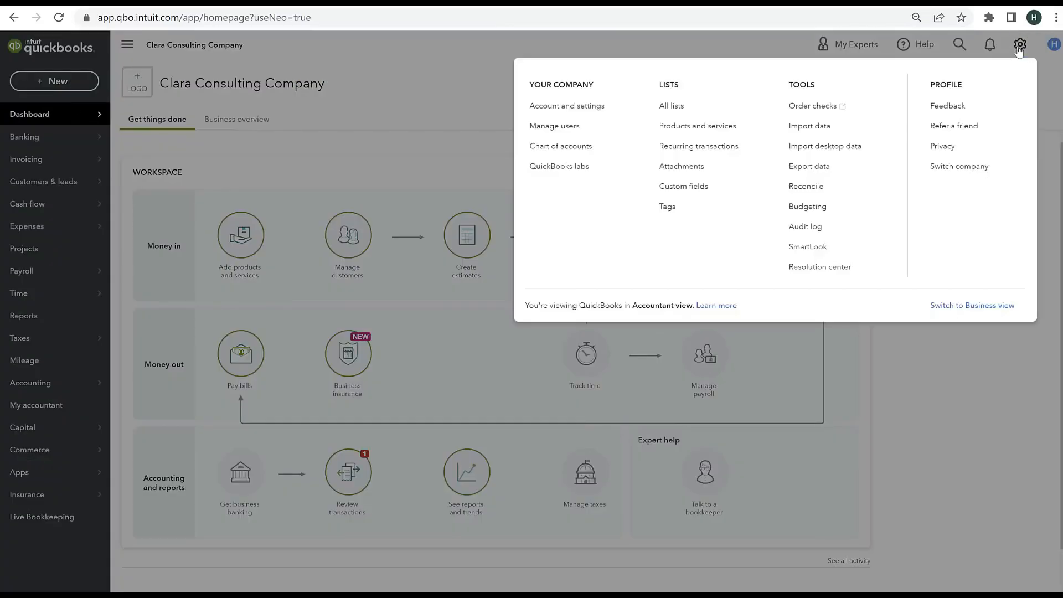
{"action": "left_click", "coordinate": [948, 308]}
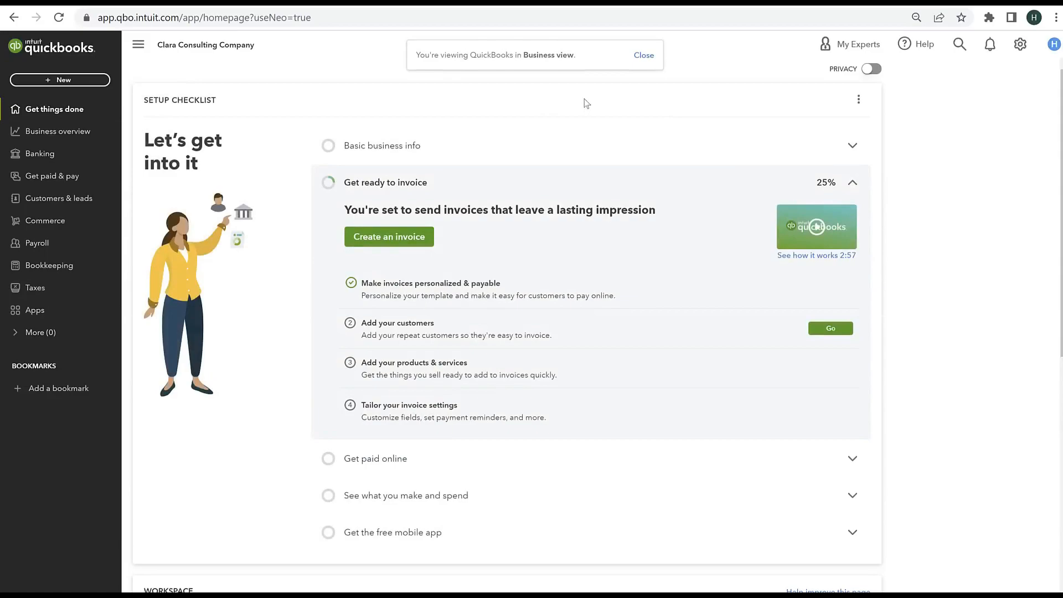
{"action": "left_click", "coordinate": [1021, 44]}
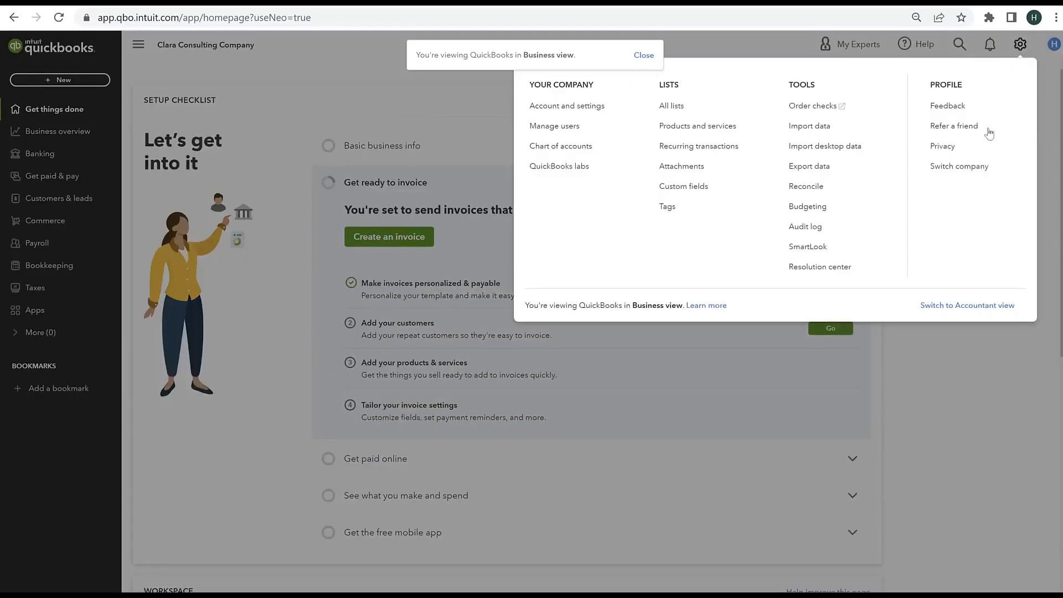
{"action": "left_click", "coordinate": [949, 307]}
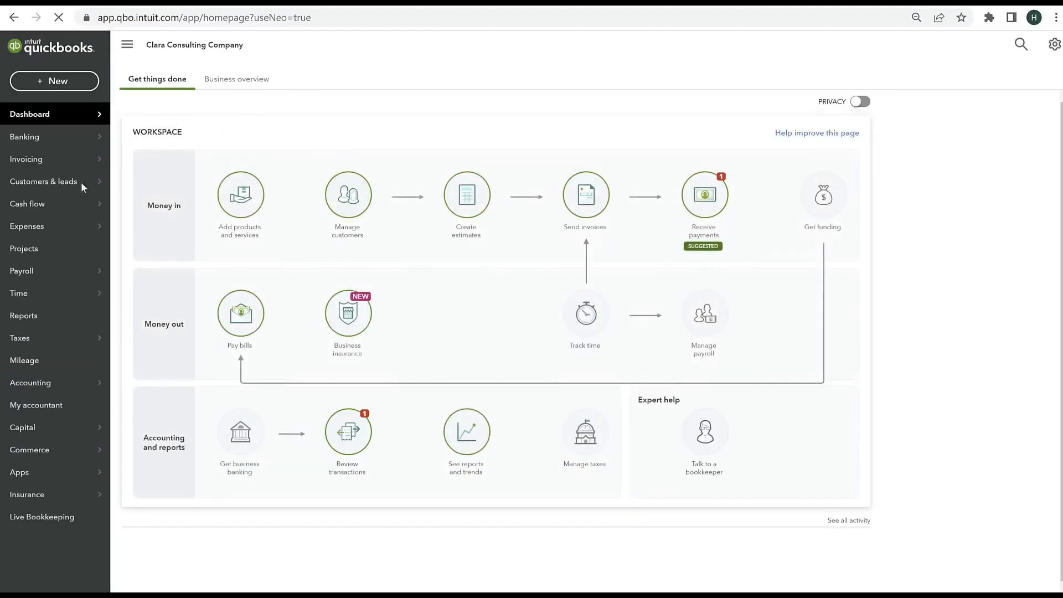
Step: Open the Banking page for bank transactions
{"action": "mouse_move", "coordinate": [38, 172]}
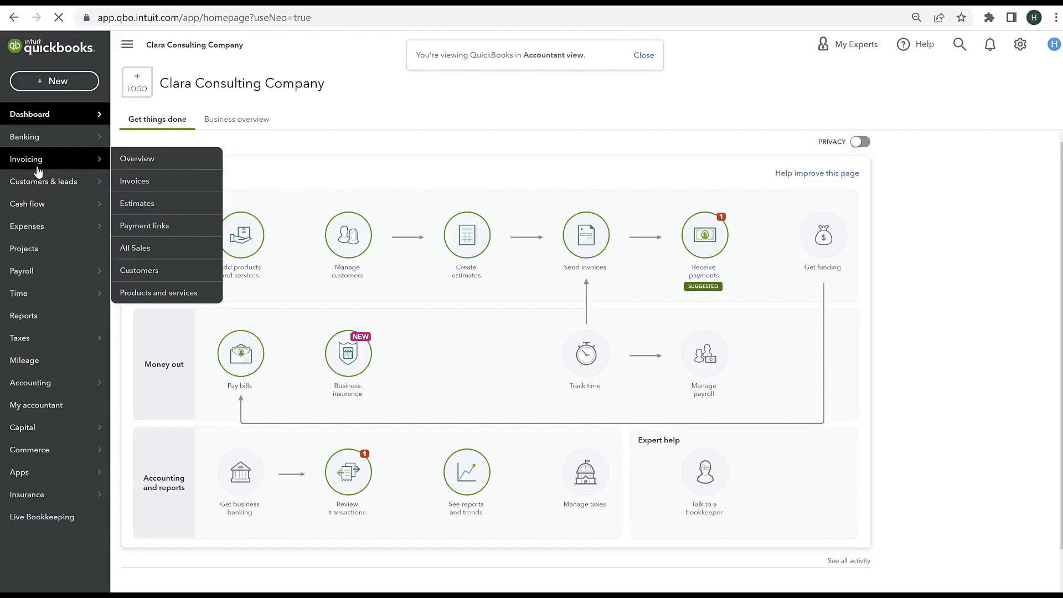
{"action": "mouse_move", "coordinate": [34, 145]}
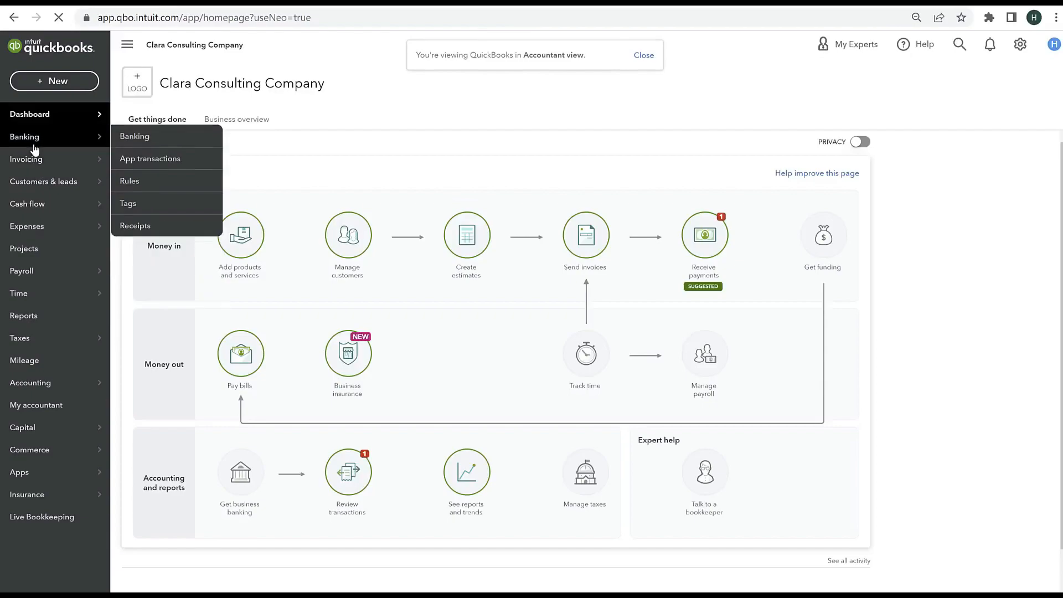
{"action": "left_click", "coordinate": [147, 139]}
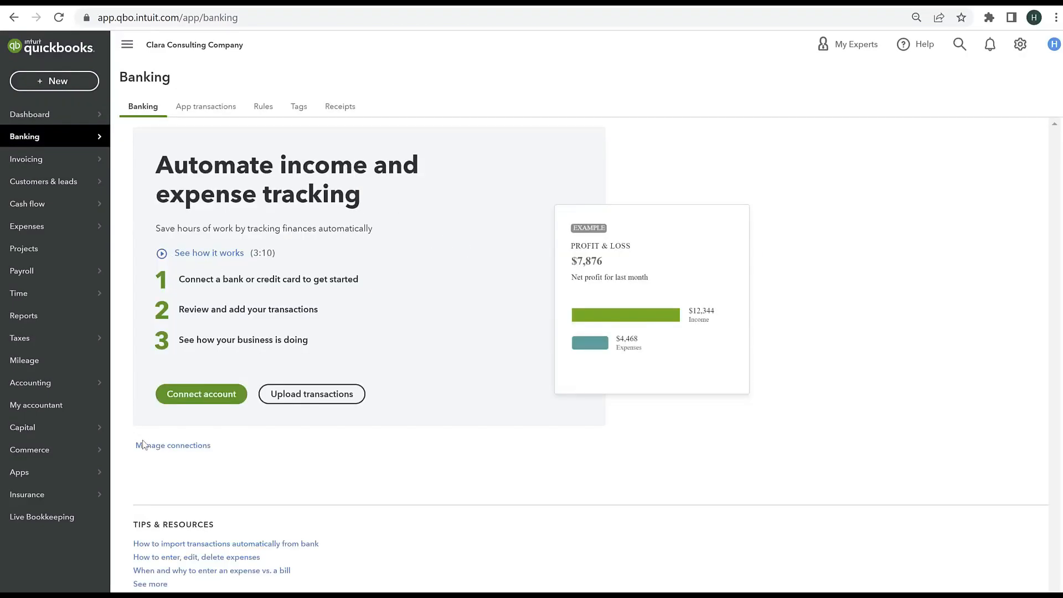
Step: Start connecting a bank account, search the supported banks for "bank", and clear the search
{"action": "left_click", "coordinate": [187, 397]}
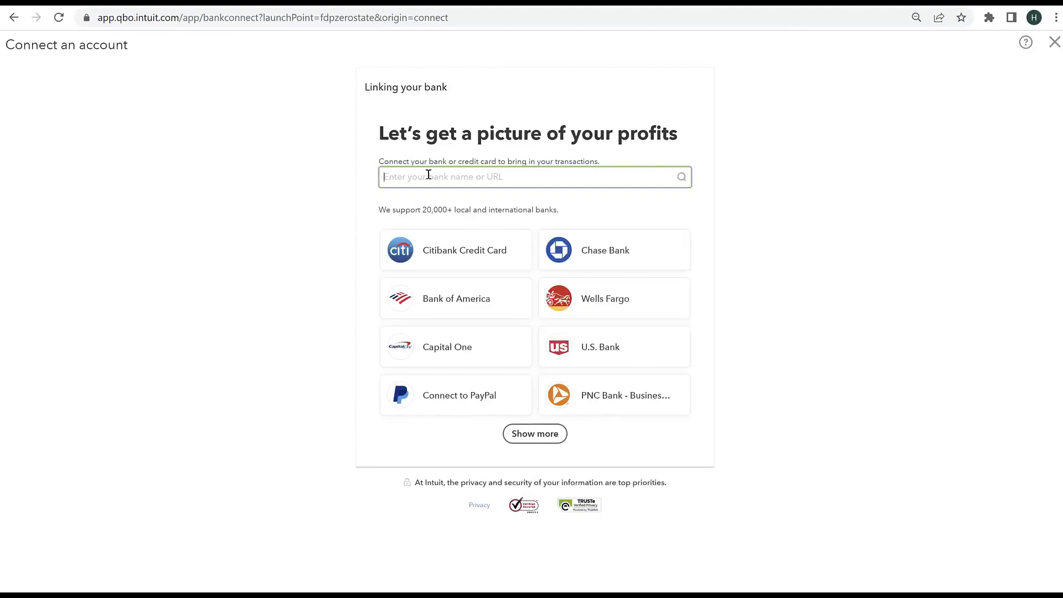
{"action": "type", "text": "bank"}
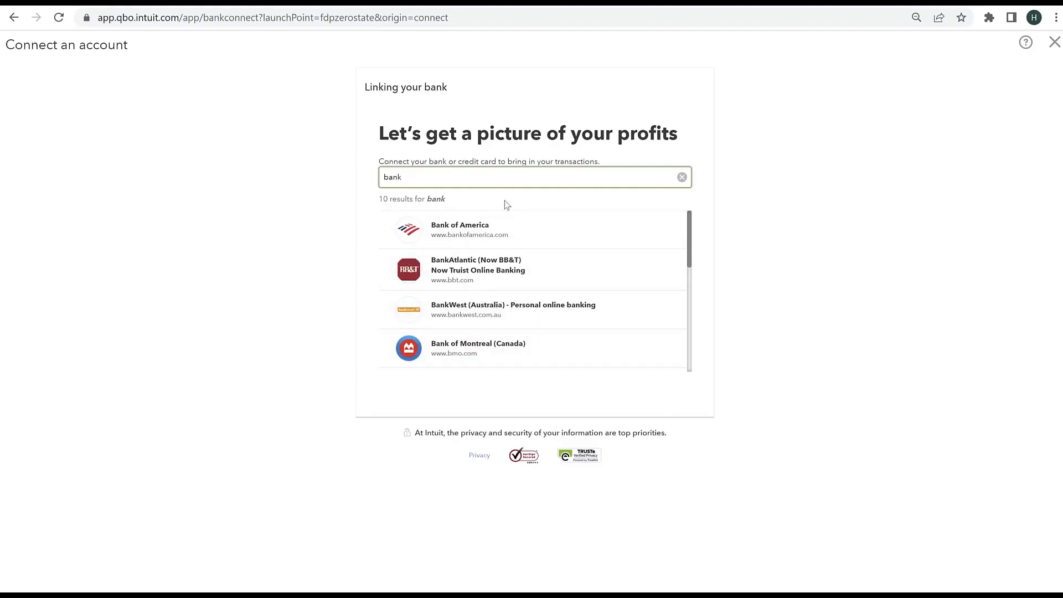
{"action": "key", "text": "BackSpace"}
{"action": "key", "text": "BackSpace"}
{"action": "key", "text": "BackSpace"}
{"action": "key", "text": "BackSpace"}
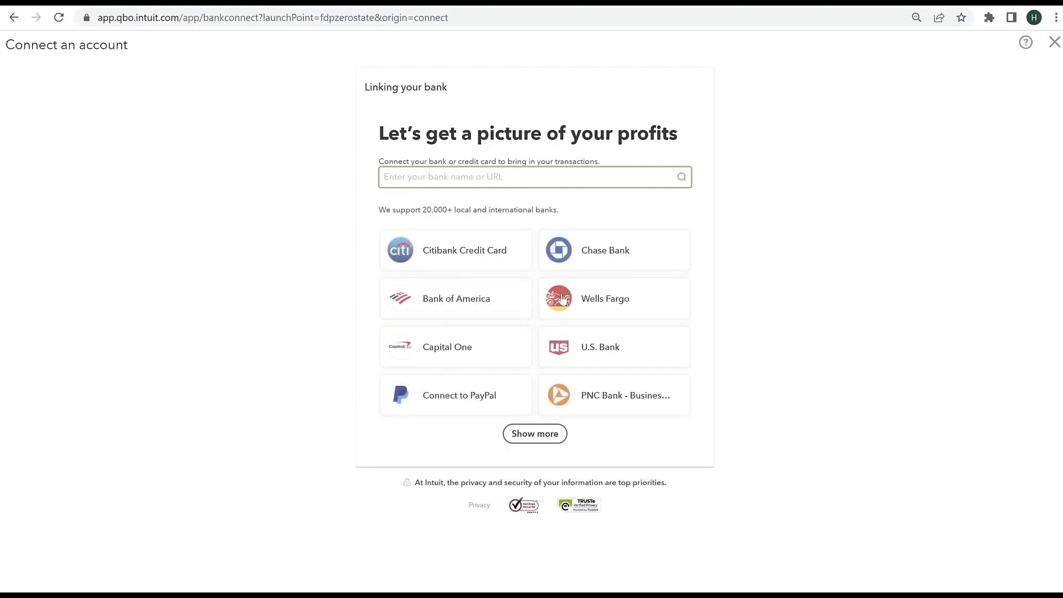
Step: Try connecting to Wells Fargo up to its sign-on window, close that window, and return to the Banking page
{"action": "left_click", "coordinate": [595, 302]}
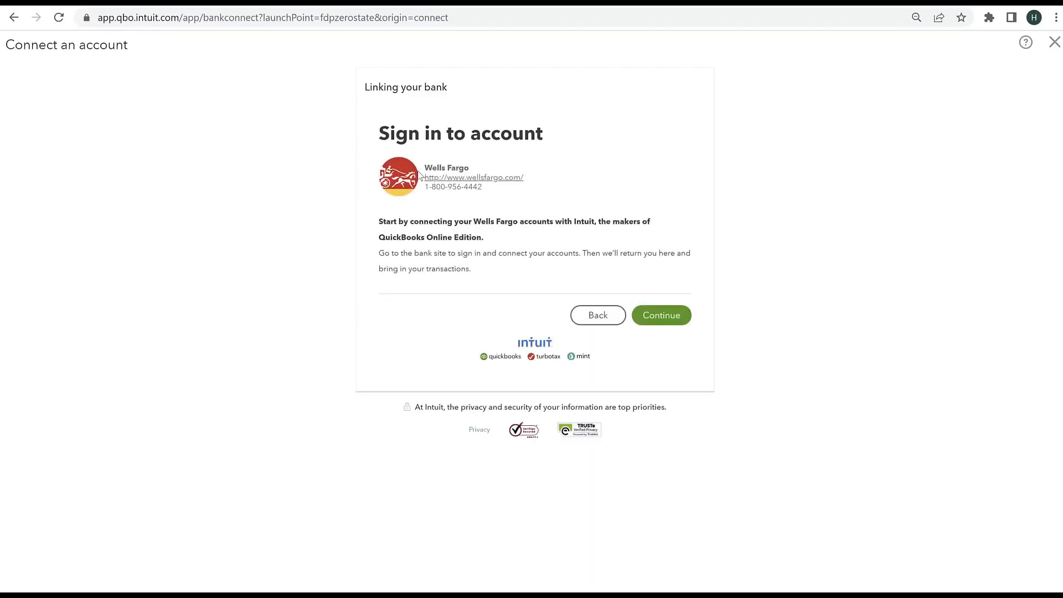
{"action": "left_click", "coordinate": [647, 320]}
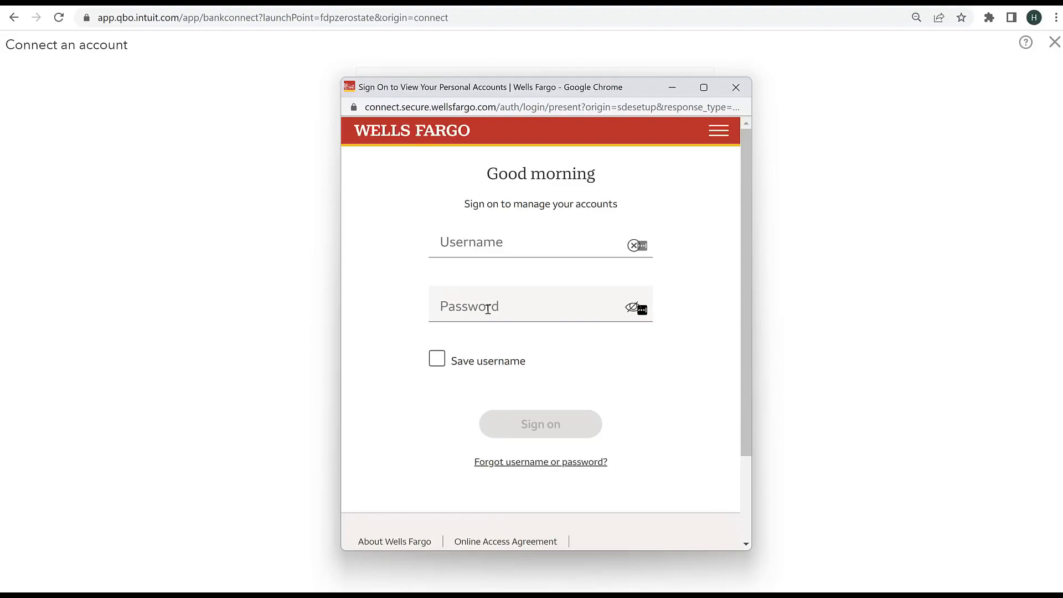
{"action": "left_click", "coordinate": [737, 89]}
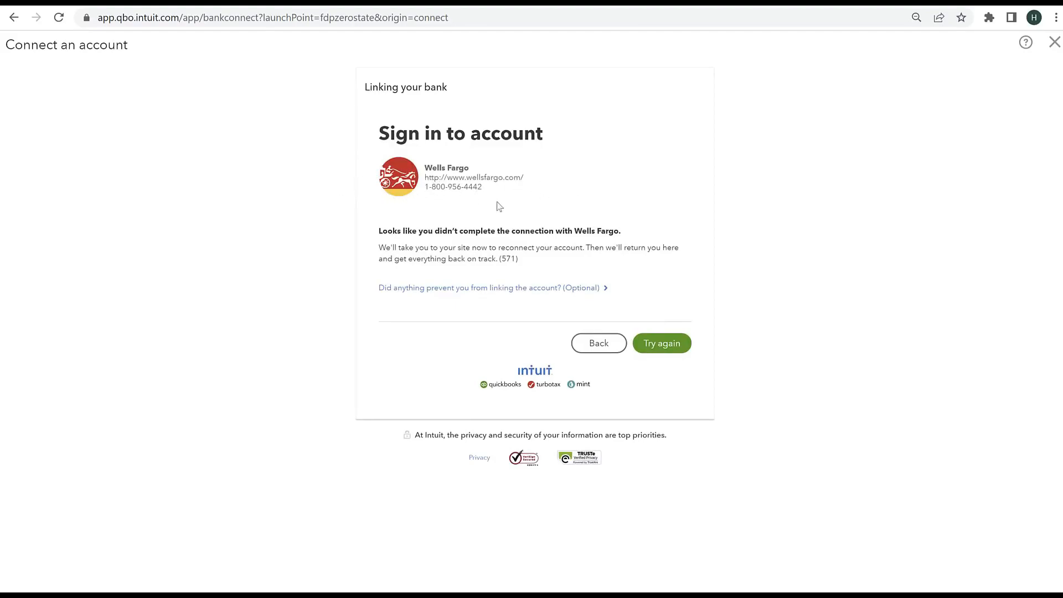
{"action": "left_click", "coordinate": [14, 22]}
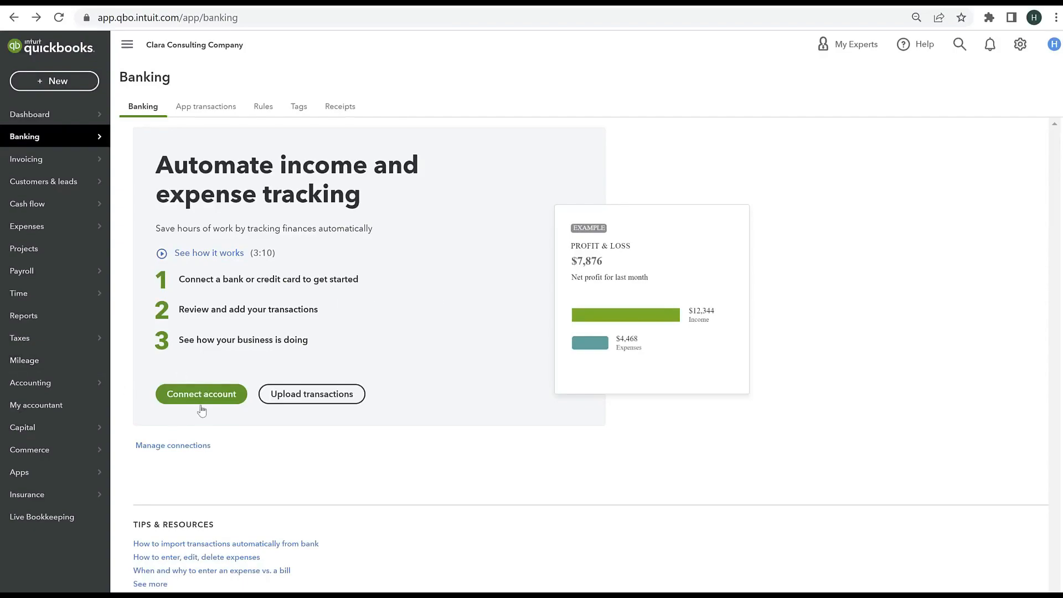
Step: Upload the file "Bank of America - Checking August 2022" as a manual bank transaction import and continue to account selection
{"action": "left_click", "coordinate": [296, 399]}
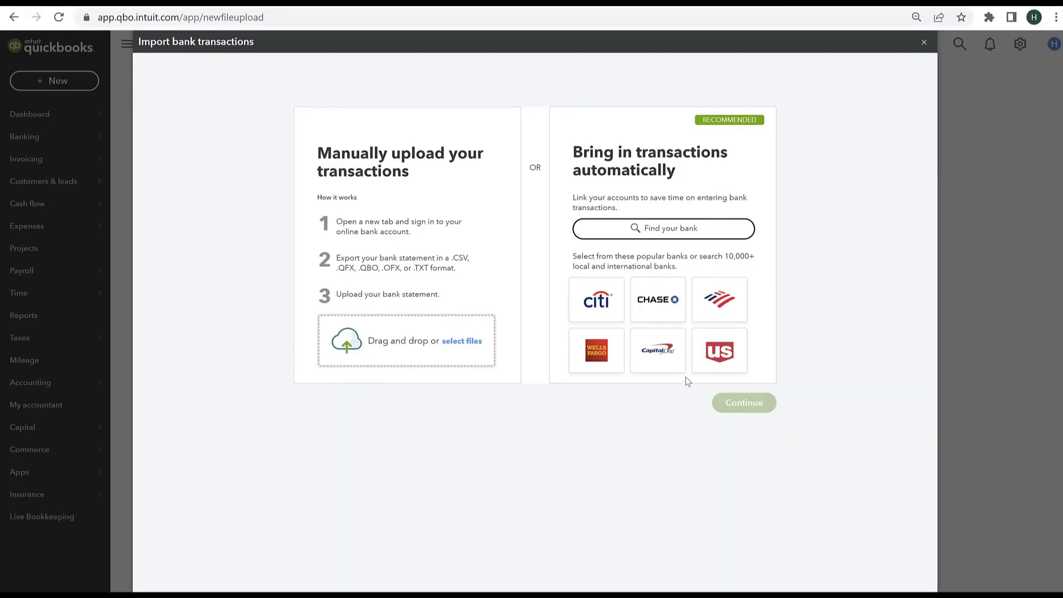
{"action": "left_click", "coordinate": [449, 343]}
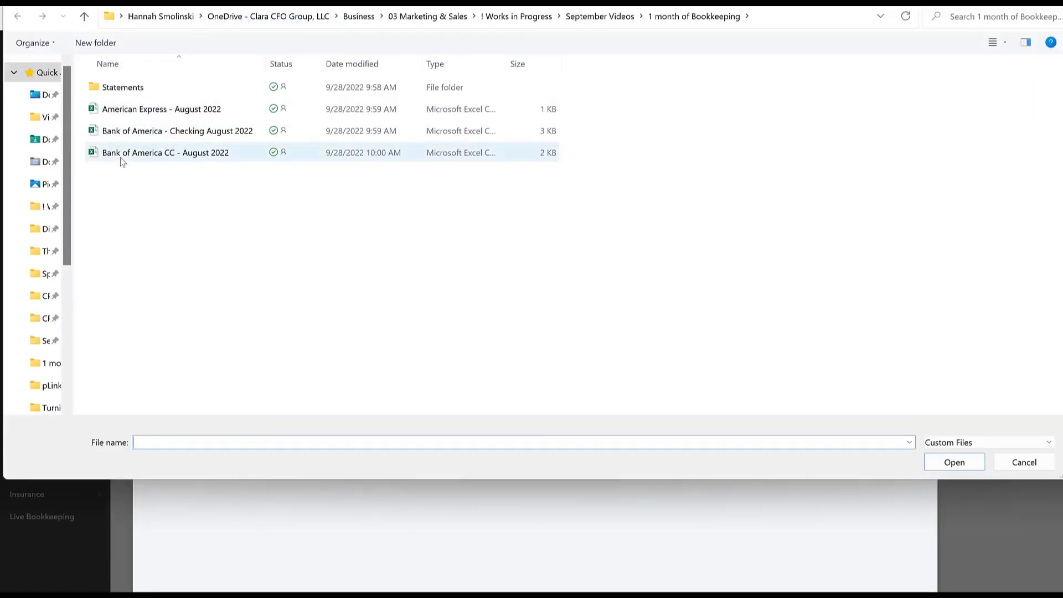
{"action": "left_click", "coordinate": [122, 136]}
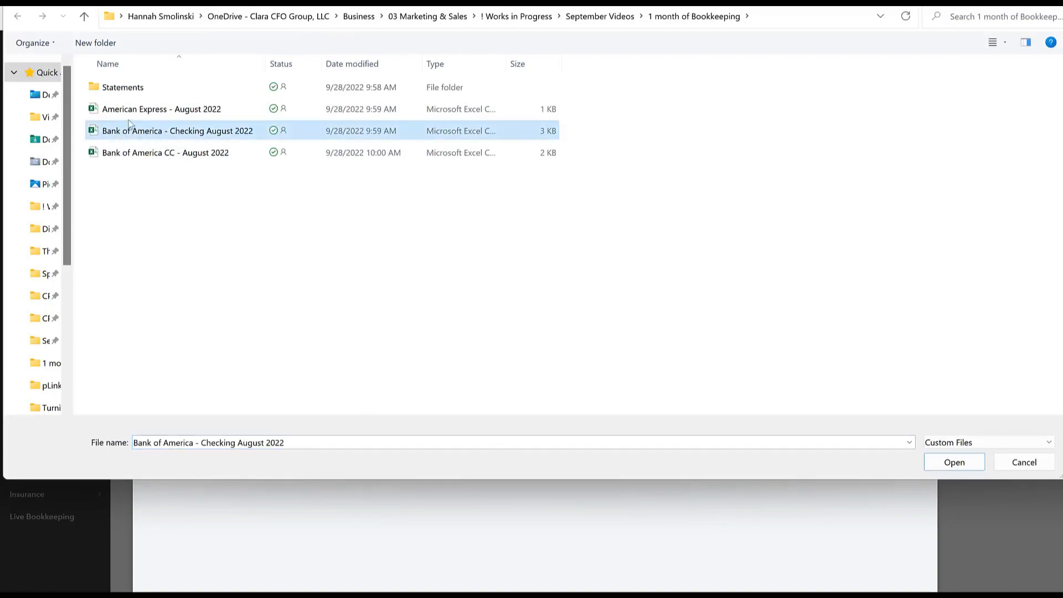
{"action": "left_click", "coordinate": [955, 463]}
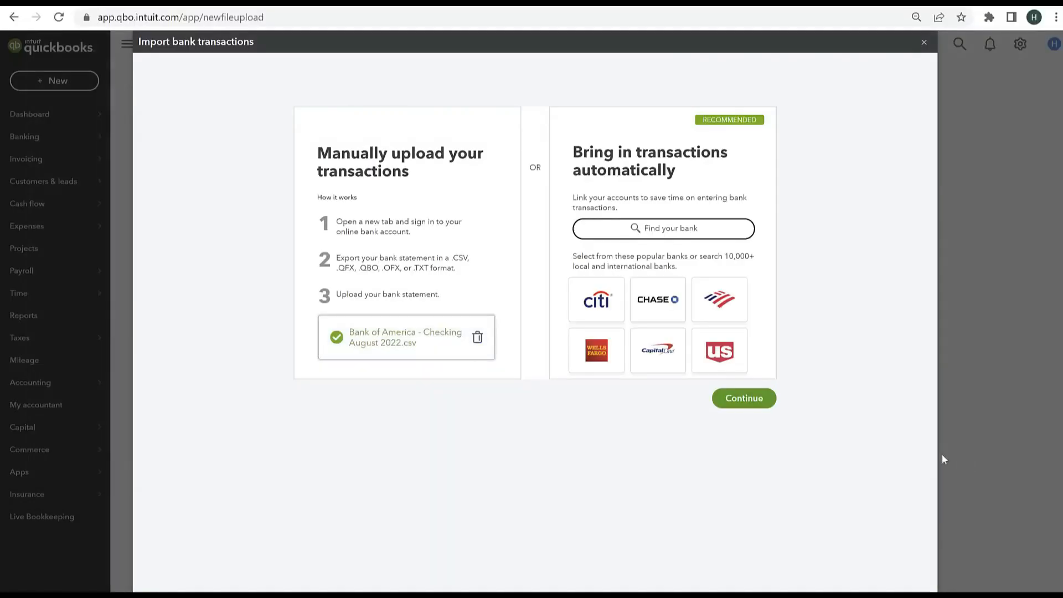
{"action": "left_click", "coordinate": [744, 398]}
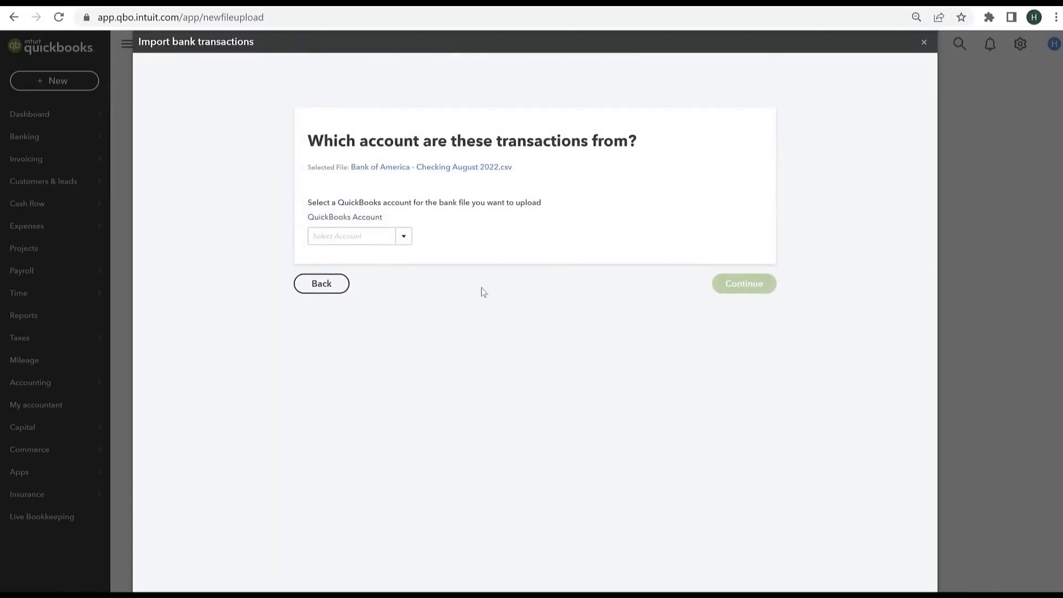
Step: Assign the uploaded file to the Bank of America - Checking account and continue to the file setup
{"action": "left_click", "coordinate": [344, 236]}
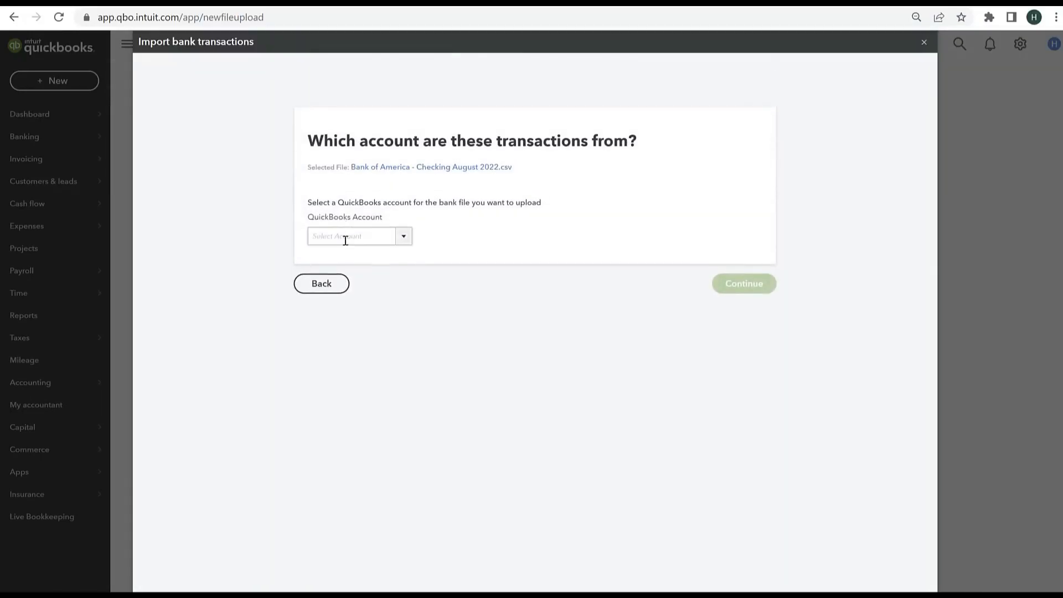
{"action": "left_click", "coordinate": [405, 239]}
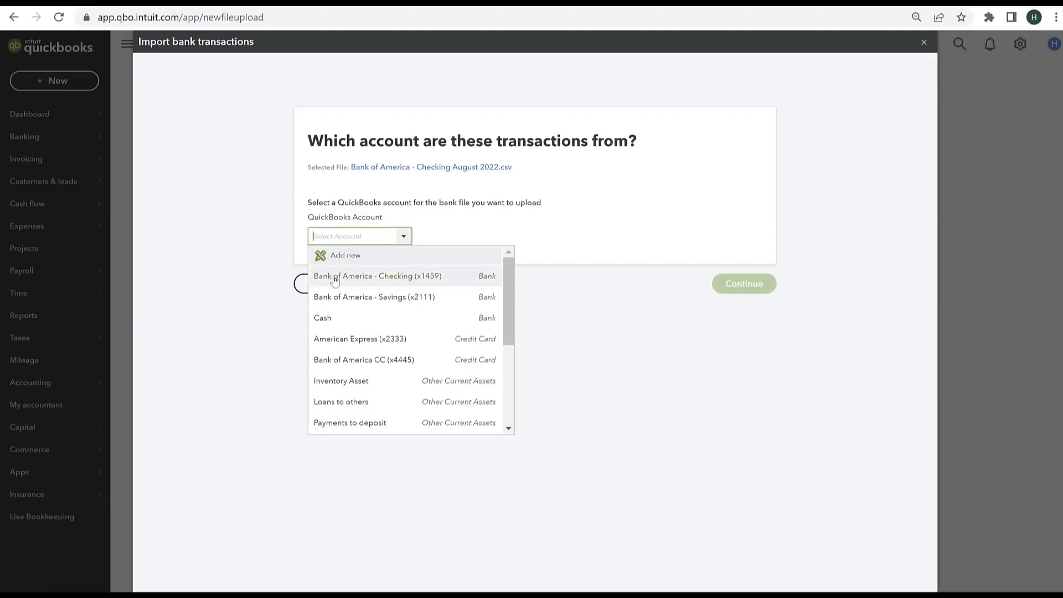
{"action": "left_click", "coordinate": [406, 281]}
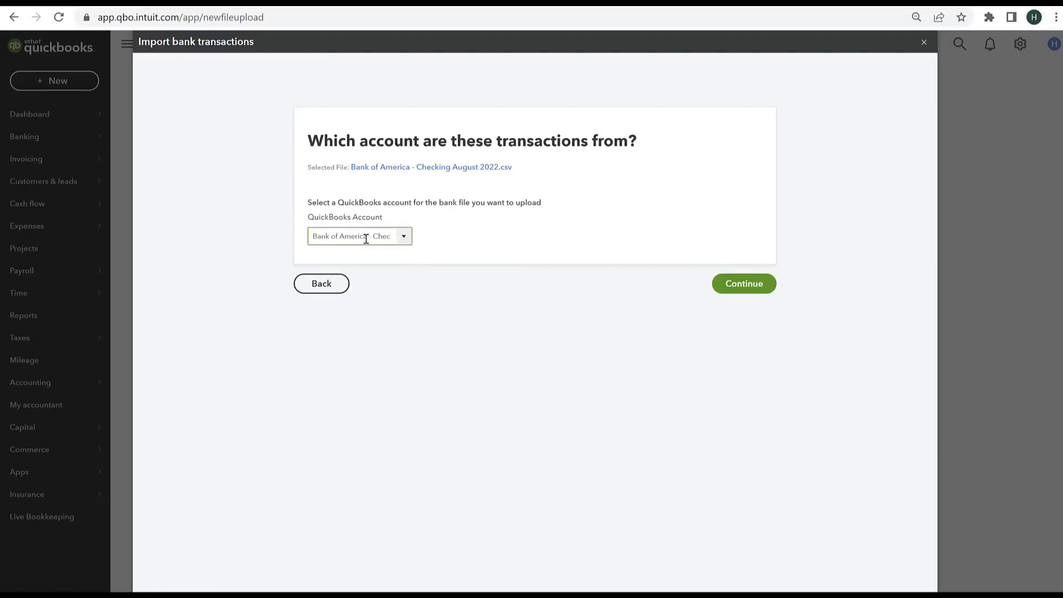
{"action": "left_click", "coordinate": [726, 286]}
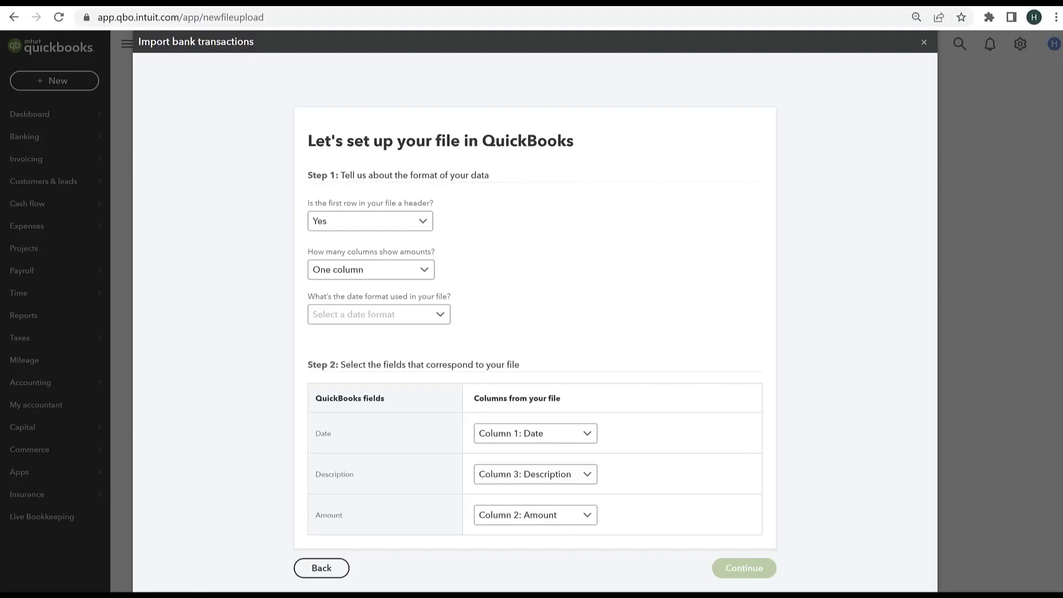
Step: Place the Excel window with the CSV beside the import form, check its Amount column, and select One column for amounts
{"action": "left_click_drag", "start_coordinate": [1062, 74], "coordinate": [485, 0]}
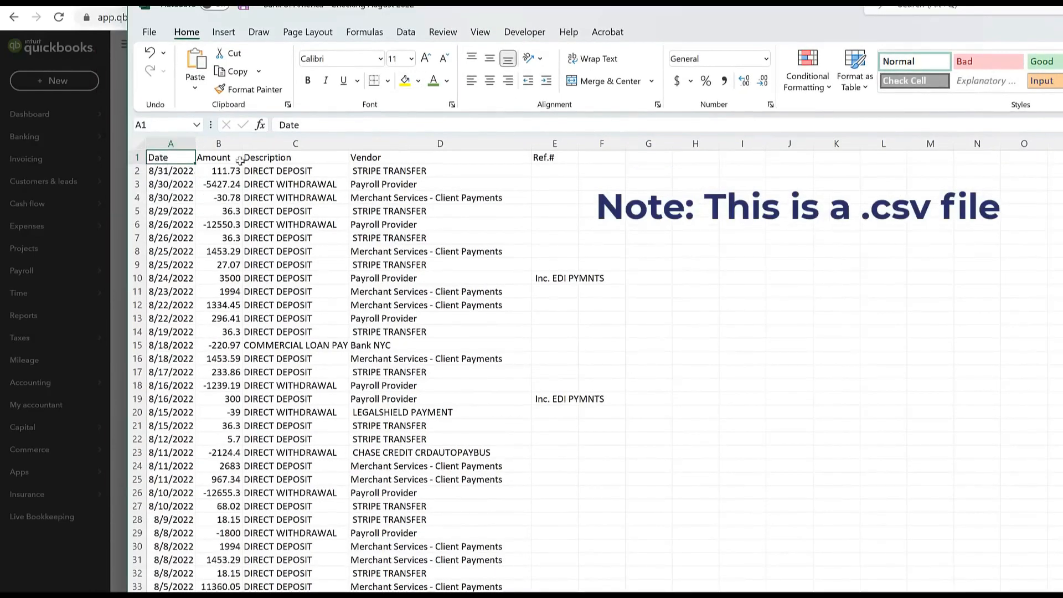
{"action": "left_click_drag", "start_coordinate": [778, 5], "coordinate": [1062, 16]}
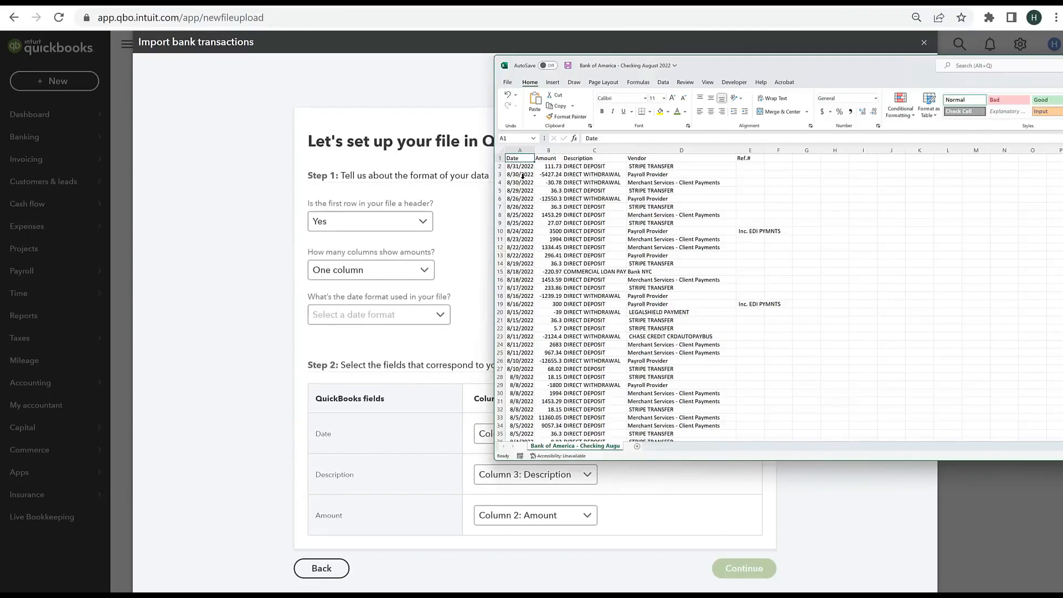
{"action": "left_click", "coordinate": [545, 168]}
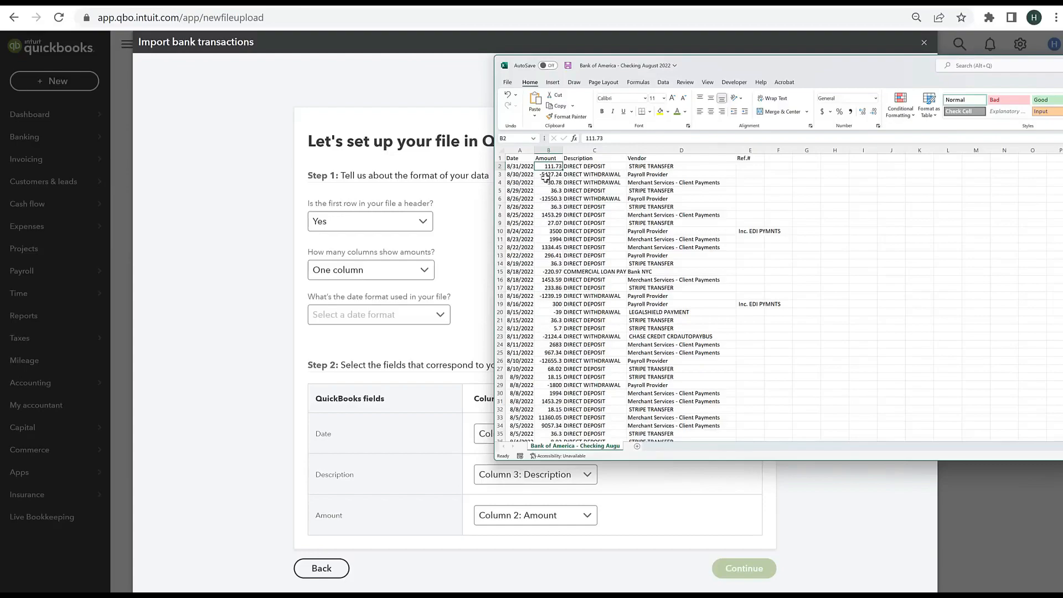
{"action": "left_click", "coordinate": [356, 274]}
{"action": "left_click", "coordinate": [357, 271]}
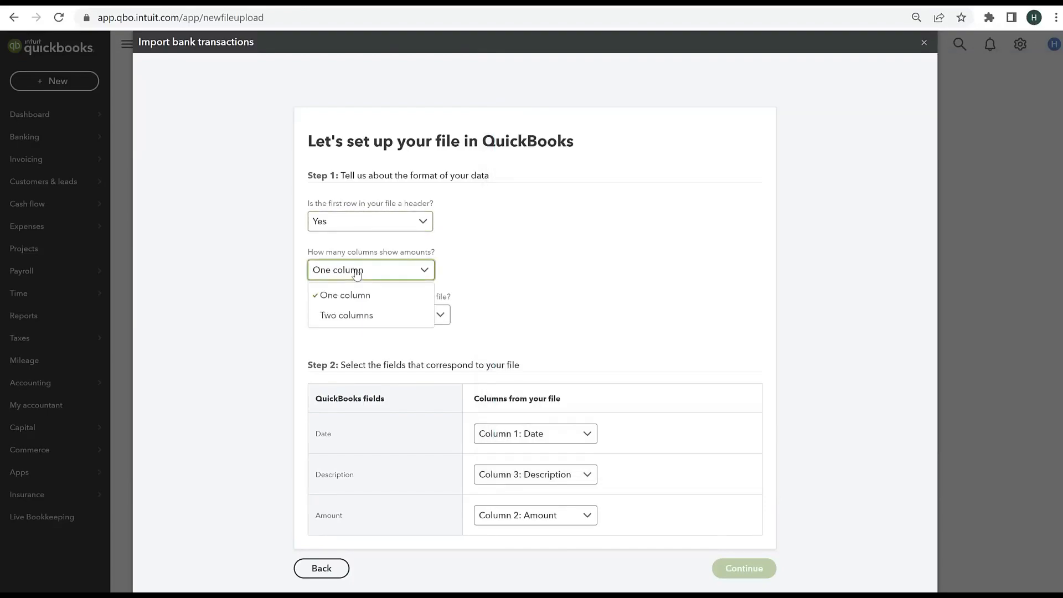
{"action": "left_click", "coordinate": [356, 294]}
Step: Set the file's date format to MM/dd/yyyy, checking it against the dates in the CSV
{"action": "left_click", "coordinate": [372, 320]}
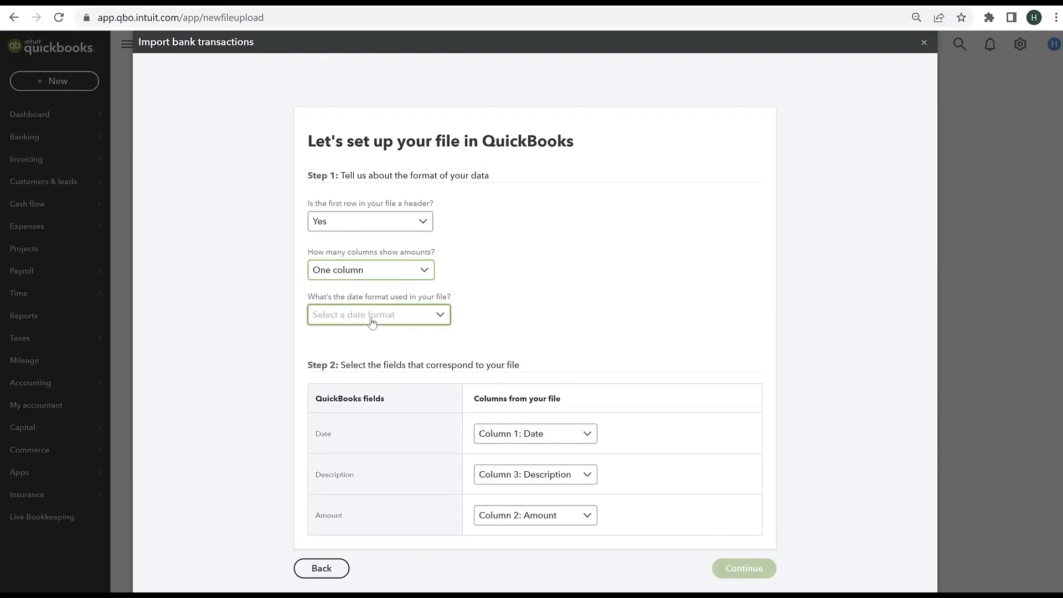
{"action": "key", "text": "alt+Tab"}
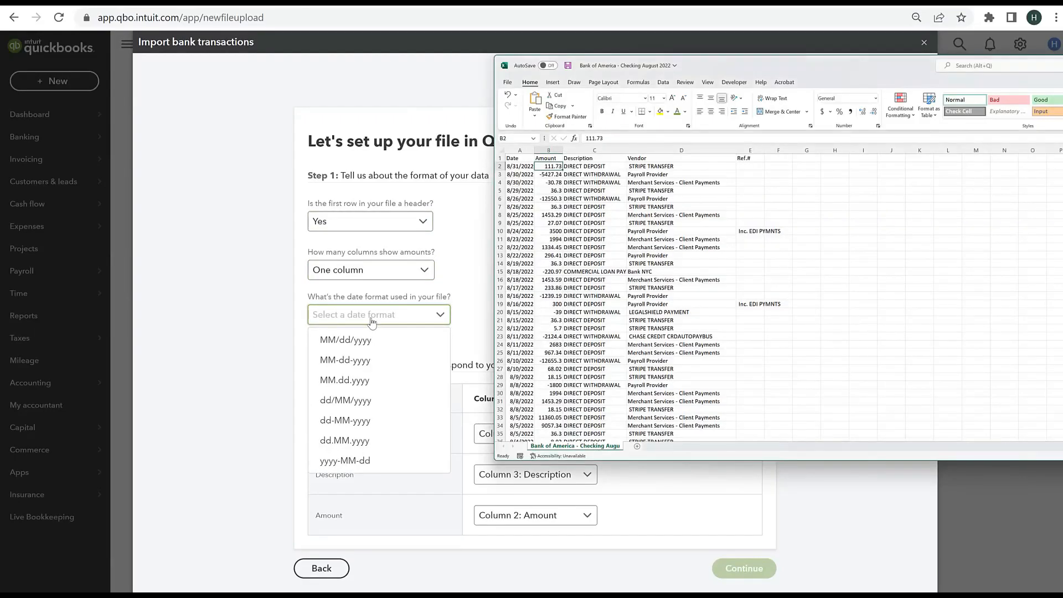
{"action": "left_click", "coordinate": [338, 344]}
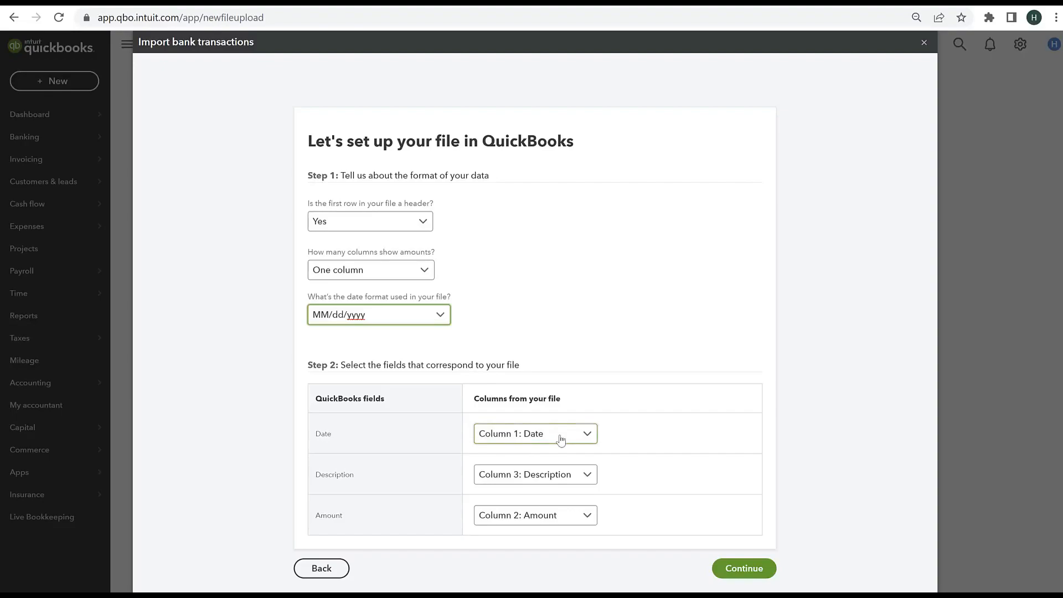
Step: Check the CSV's date column and keep the Date field mapped to Column 1: Date
{"action": "key", "text": "alt+Tab"}
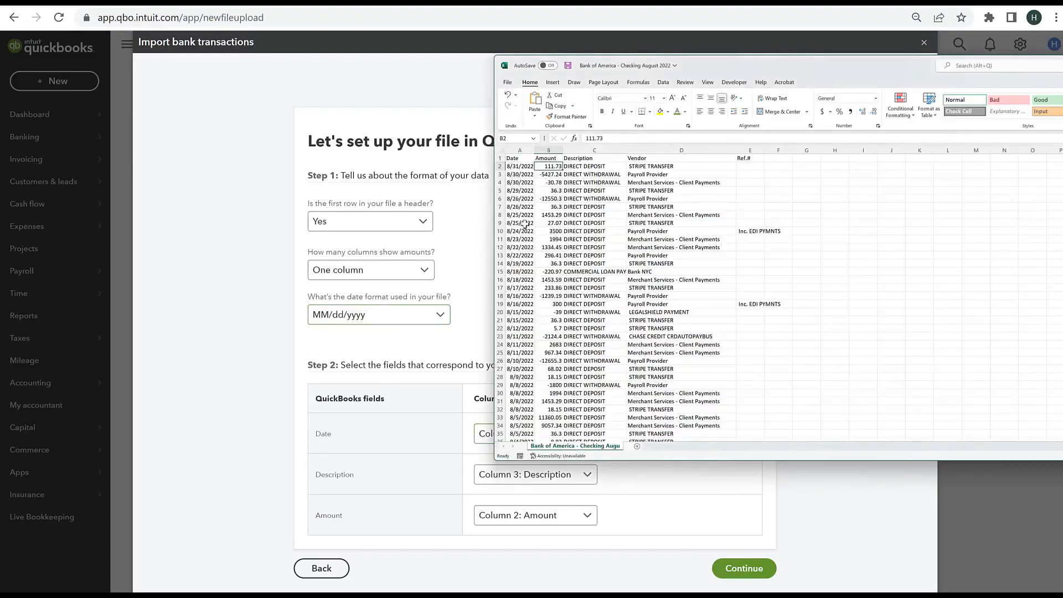
{"action": "left_click", "coordinate": [479, 436]}
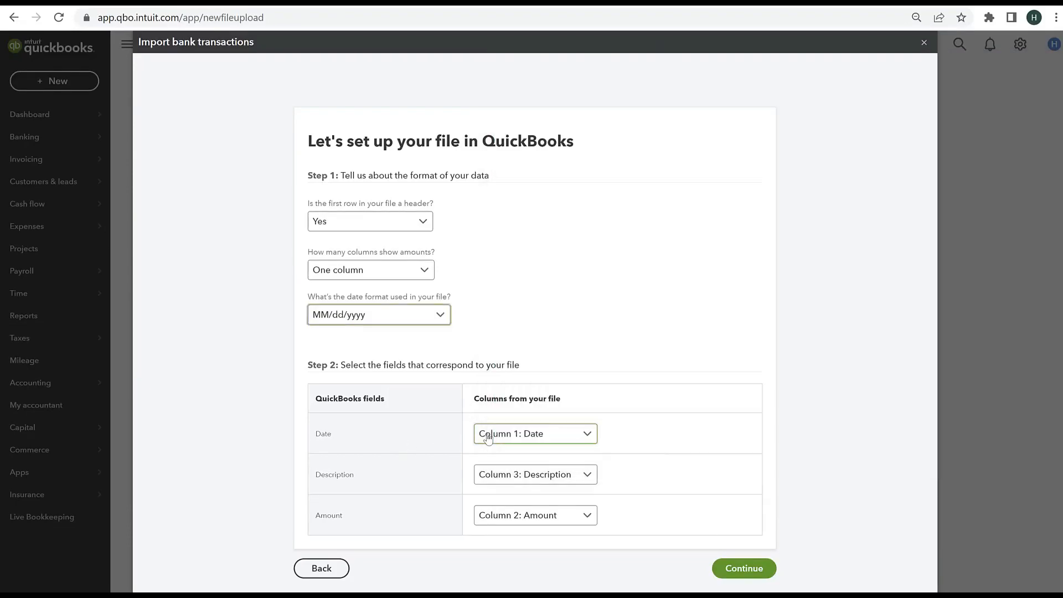
{"action": "left_click", "coordinate": [485, 459]}
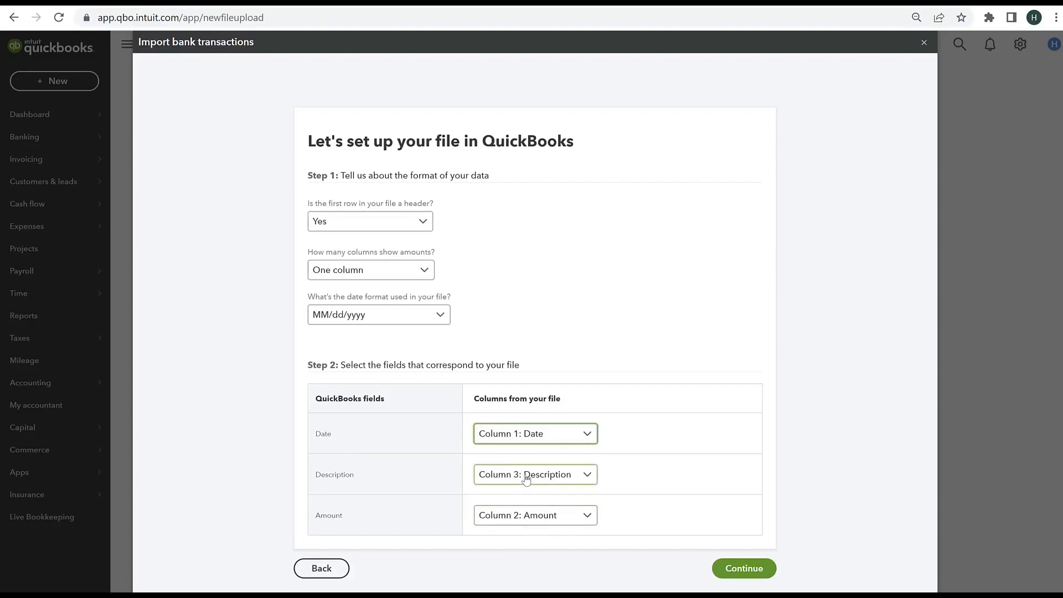
Step: Compare the CSV's Description and Vendor columns, and map the Description field to Column 4: Vendor
{"action": "key", "text": "alt+Tab"}
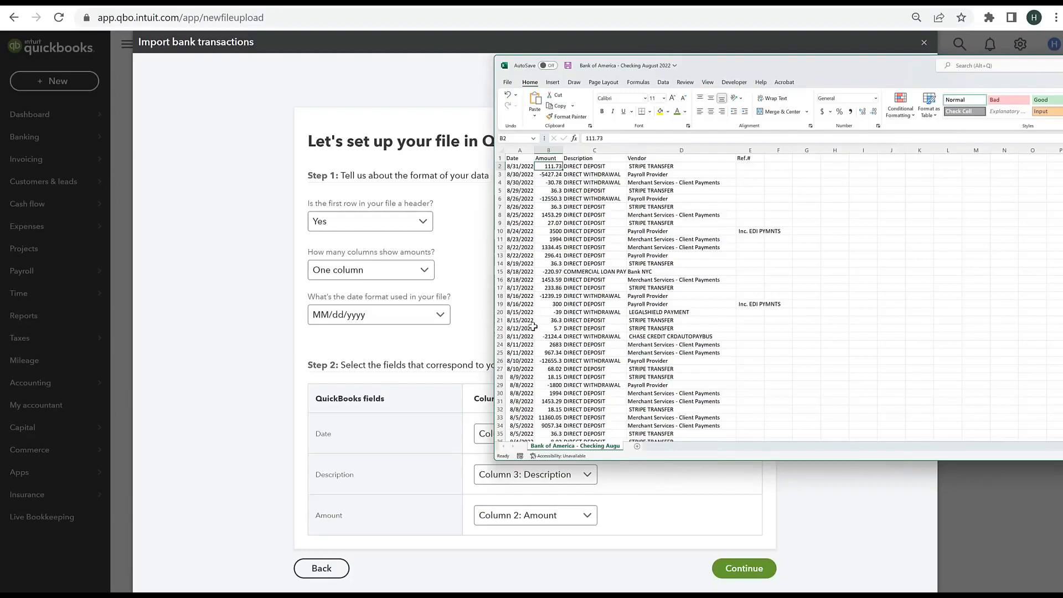
{"action": "left_click", "coordinate": [589, 160]}
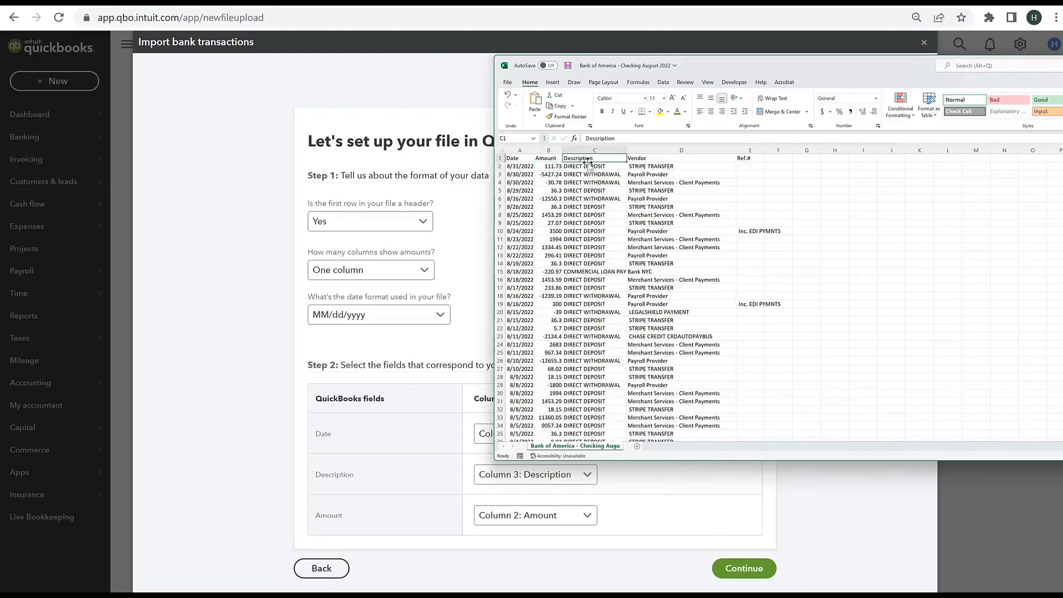
{"action": "left_click", "coordinate": [667, 160]}
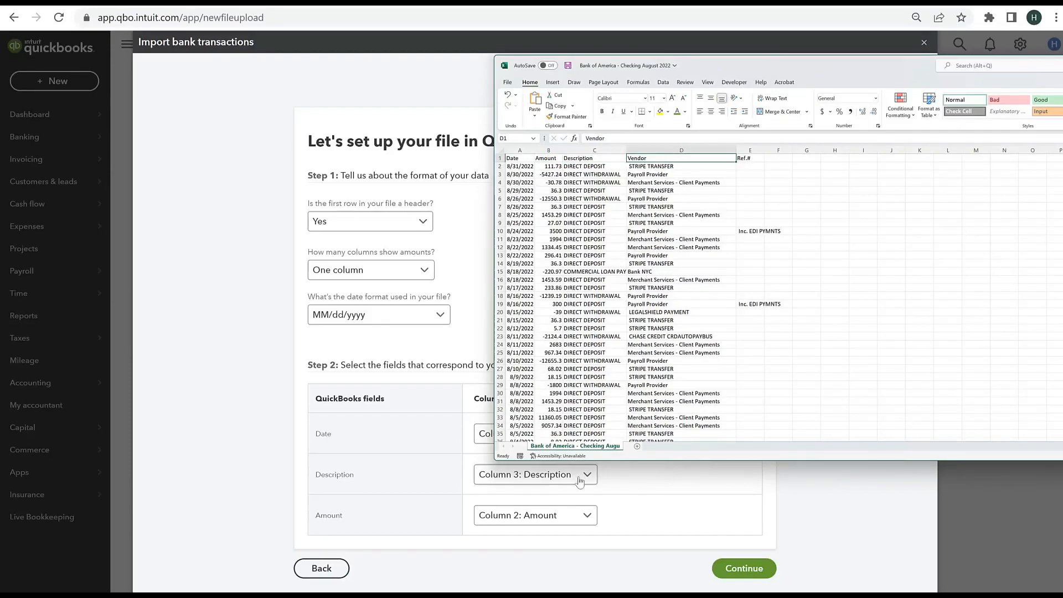
{"action": "left_click", "coordinate": [554, 483]}
{"action": "left_click", "coordinate": [551, 480]}
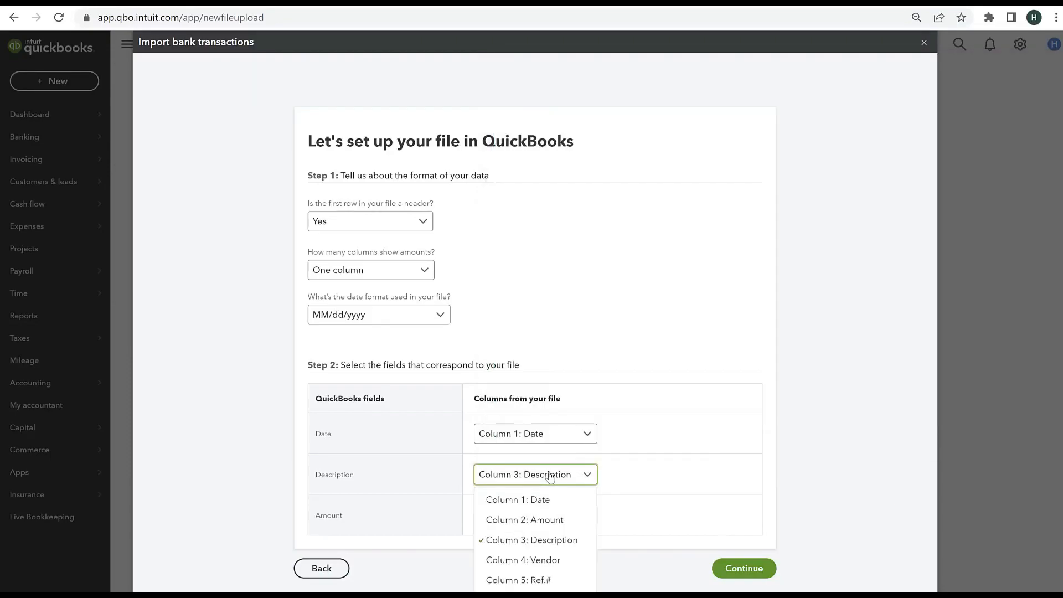
{"action": "left_click", "coordinate": [529, 561]}
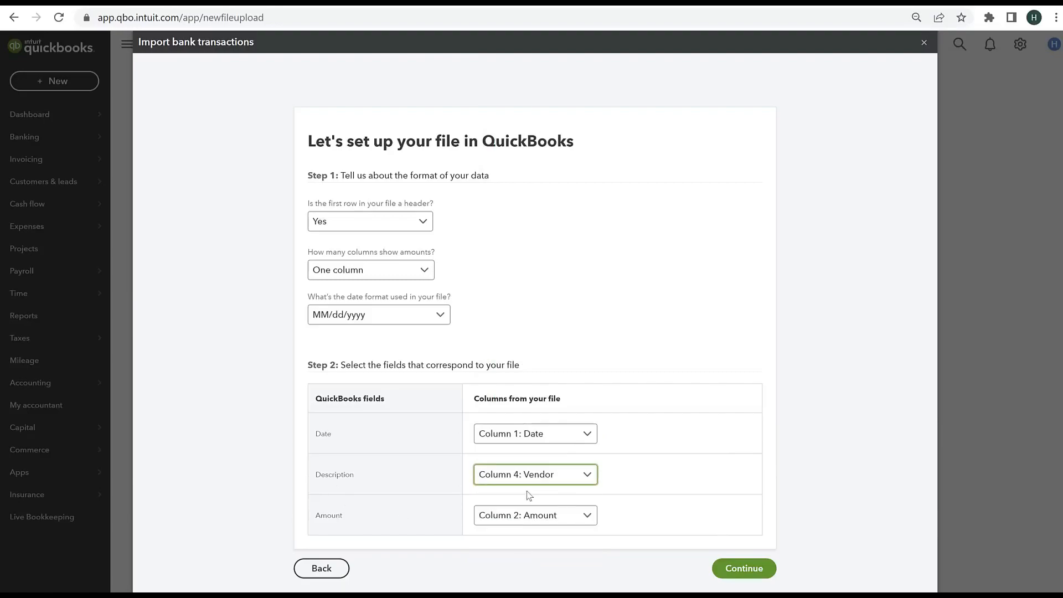
Step: Examine the entries in the CSV's Description and Vendor columns to check which one identifies each transaction best
{"action": "key", "text": "alt+Tab"}
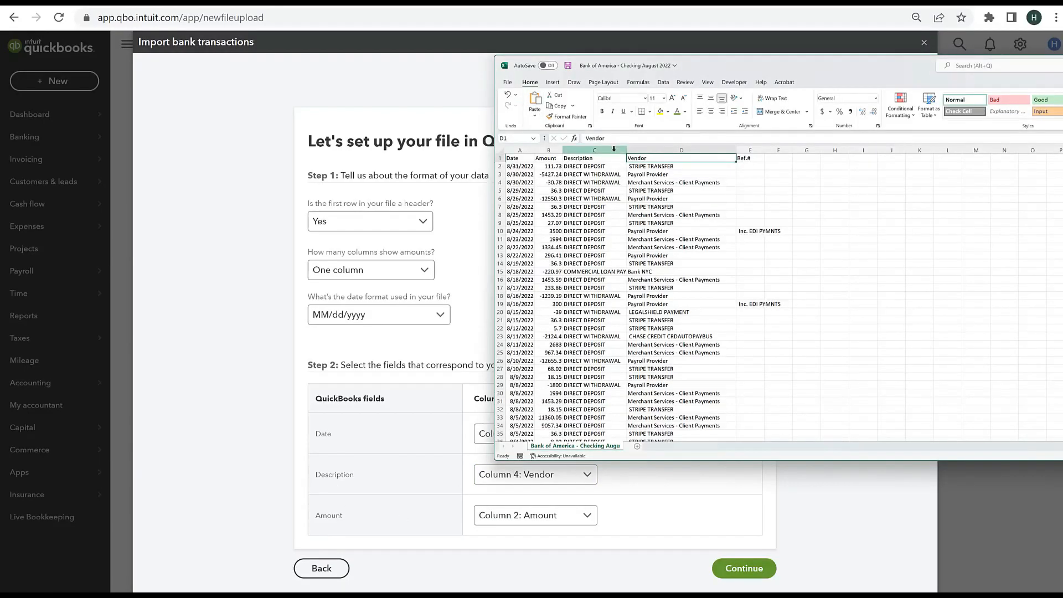
{"action": "left_click", "coordinate": [595, 159]}
{"action": "key", "text": "Down"}
{"action": "key", "text": "Down"}
{"action": "key", "text": "Down"}
{"action": "key", "text": "Down"}
{"action": "key", "text": "Down"}
{"action": "key", "text": "Down"}
{"action": "key", "text": "Down"}
{"action": "key", "text": "Down"}
{"action": "key", "text": "Down"}
{"action": "key", "text": "Down"}
{"action": "key", "text": "Down"}
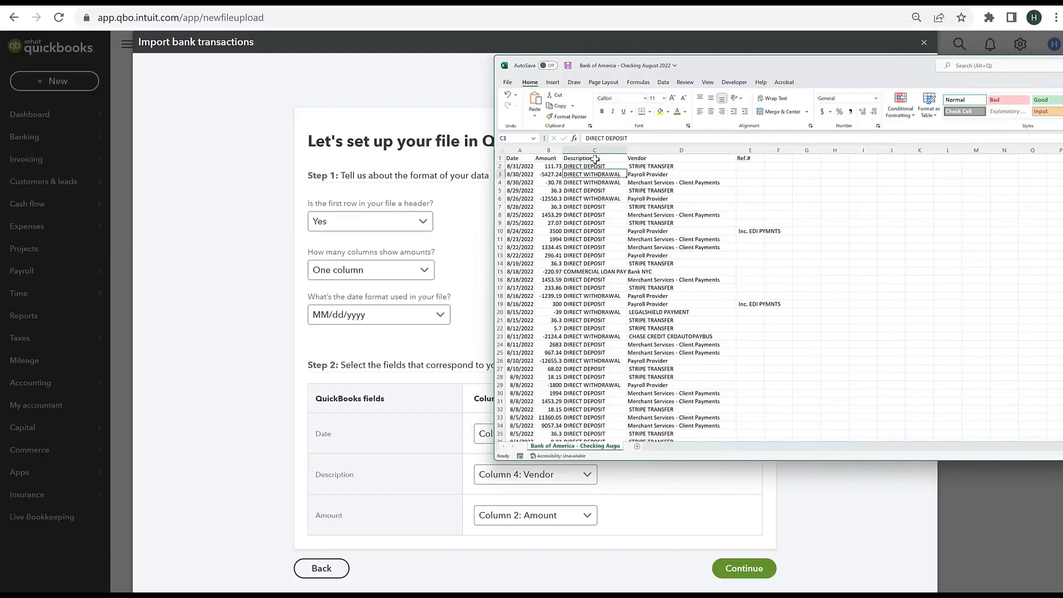
{"action": "key", "text": "Down"}
{"action": "key", "text": "Down"}
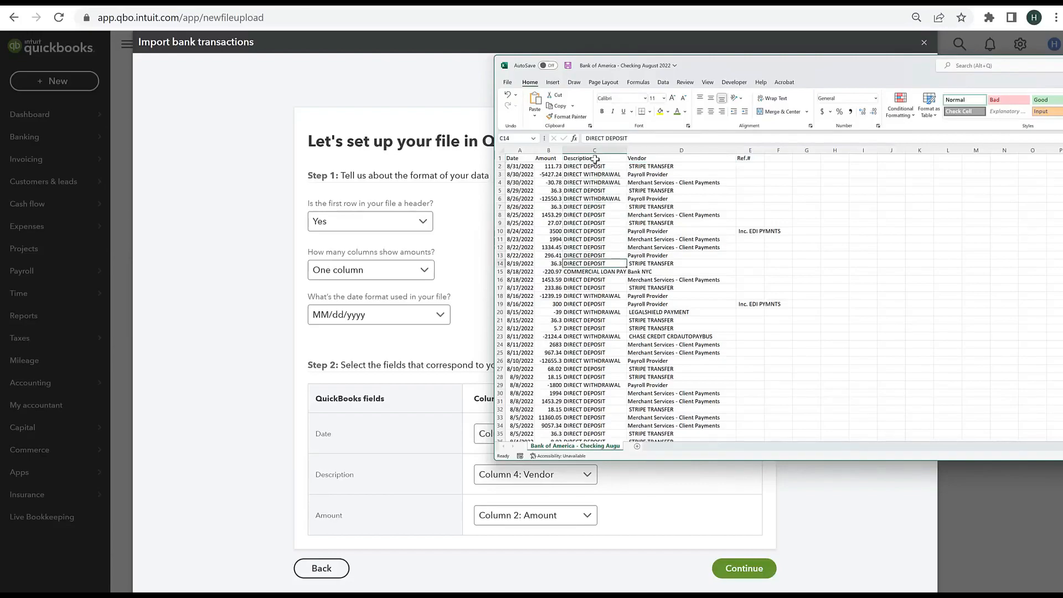
{"action": "left_click", "coordinate": [665, 166]}
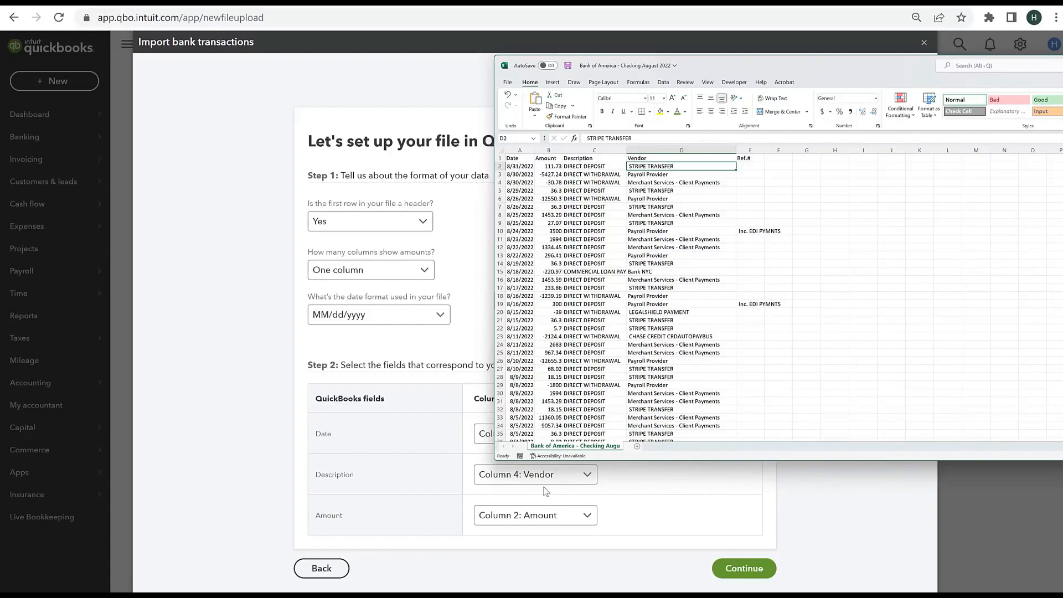
{"action": "left_click", "coordinate": [667, 493]}
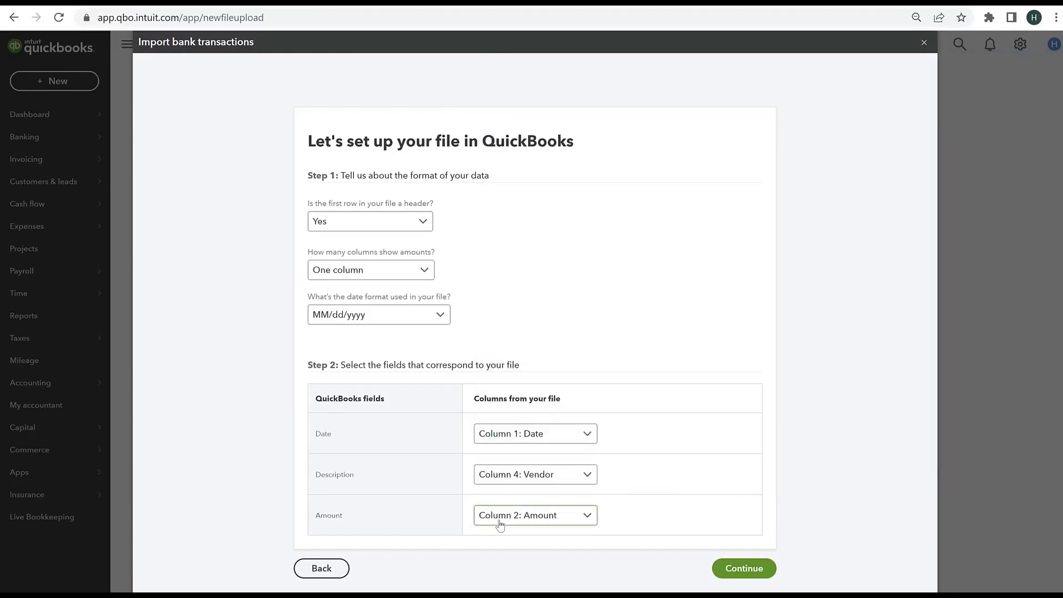
Step: Continue to the list of transactions from the checking file, look through it, and select all of them for import
{"action": "left_click", "coordinate": [748, 570]}
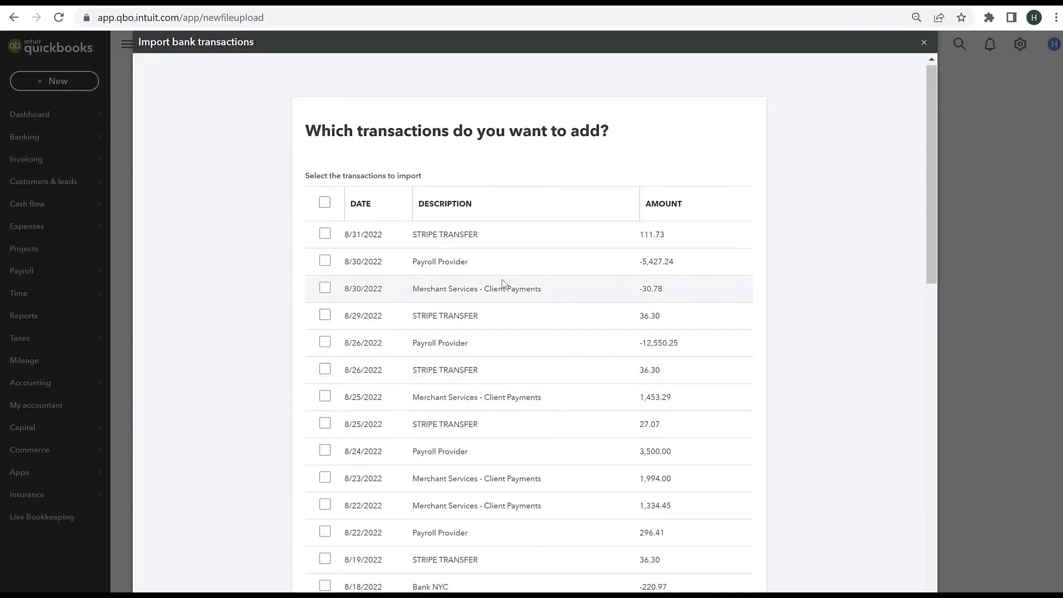
{"action": "scroll", "coordinate": [503, 285], "scroll_direction": "down", "scroll_amount": 10}
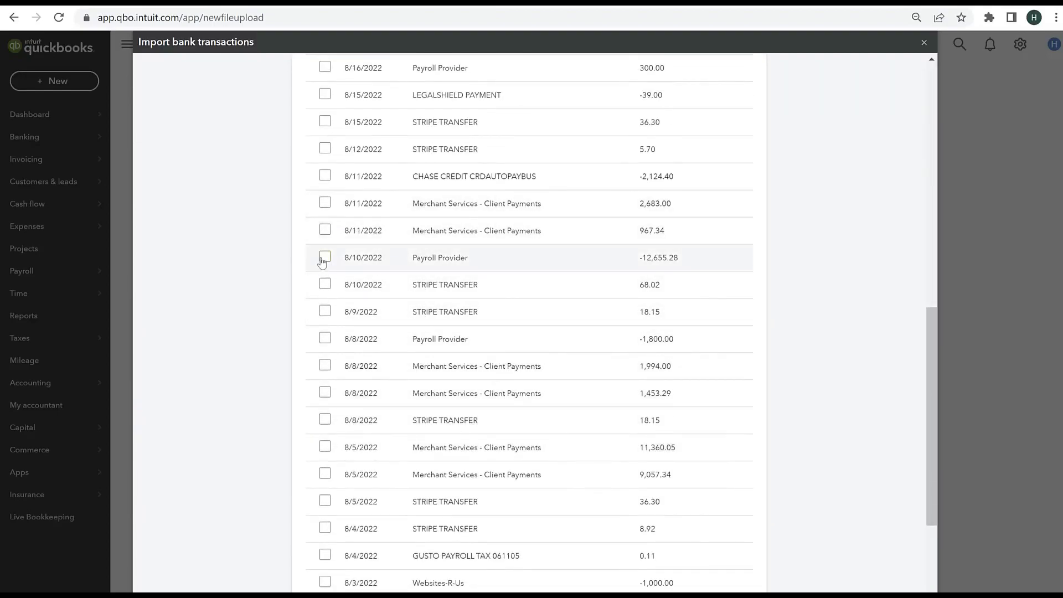
{"action": "scroll", "coordinate": [344, 252], "scroll_direction": "down", "scroll_amount": 4}
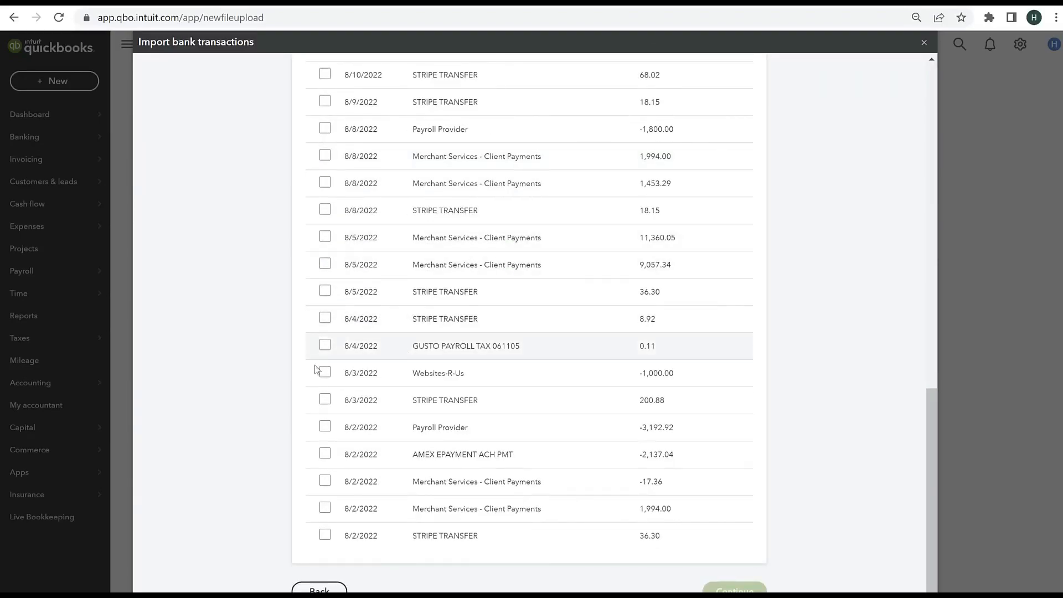
{"action": "scroll", "coordinate": [502, 394], "scroll_direction": "up", "scroll_amount": 15}
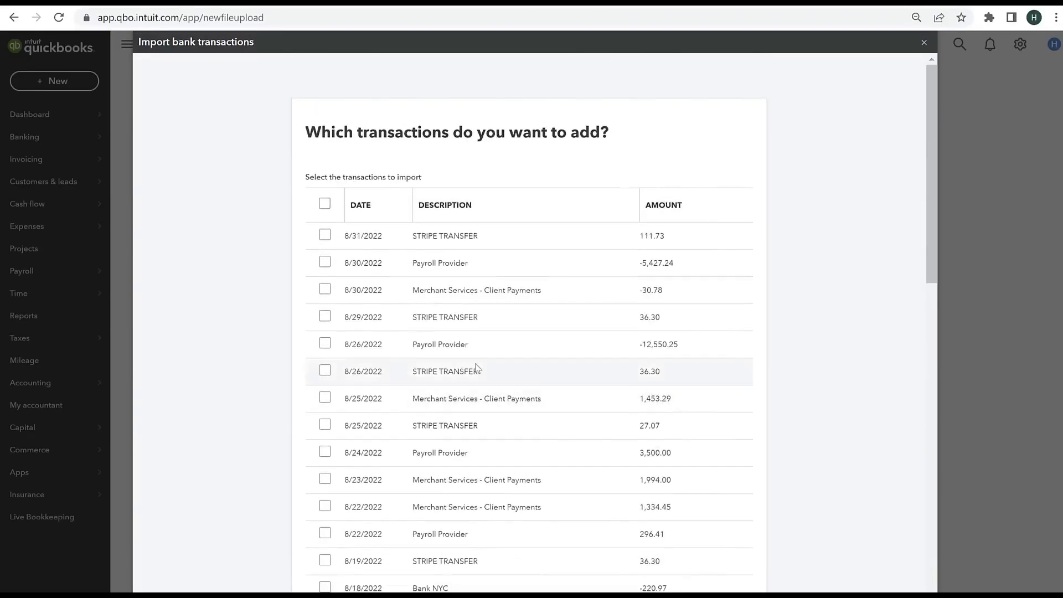
{"action": "left_click", "coordinate": [324, 204]}
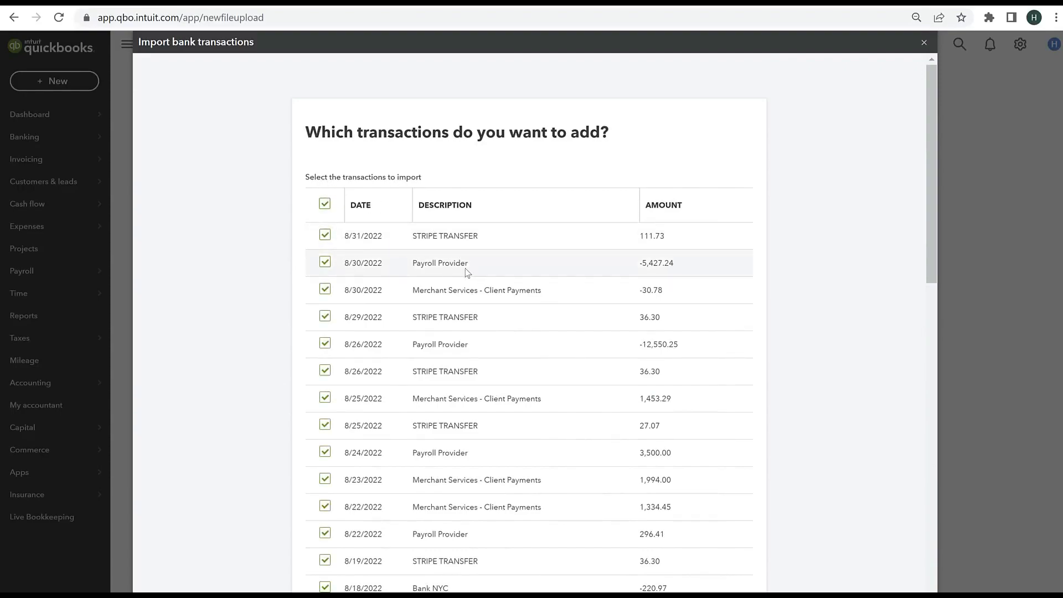
Step: Import the selected checking transactions and finish the import
{"action": "scroll", "coordinate": [467, 273], "scroll_direction": "down", "scroll_amount": 15}
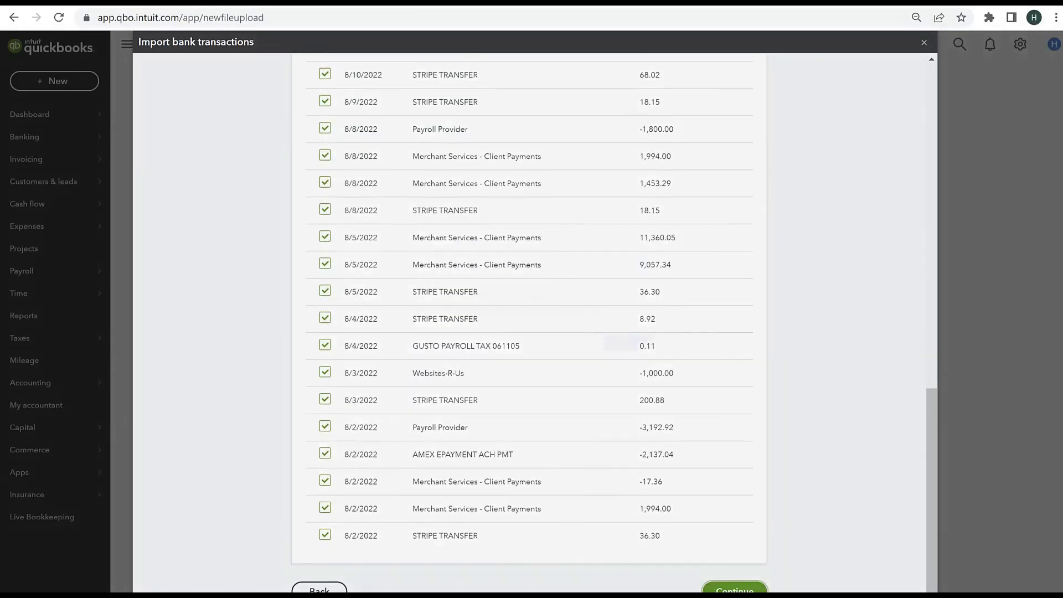
{"action": "left_click", "coordinate": [734, 591]}
{"action": "left_click", "coordinate": [648, 354]}
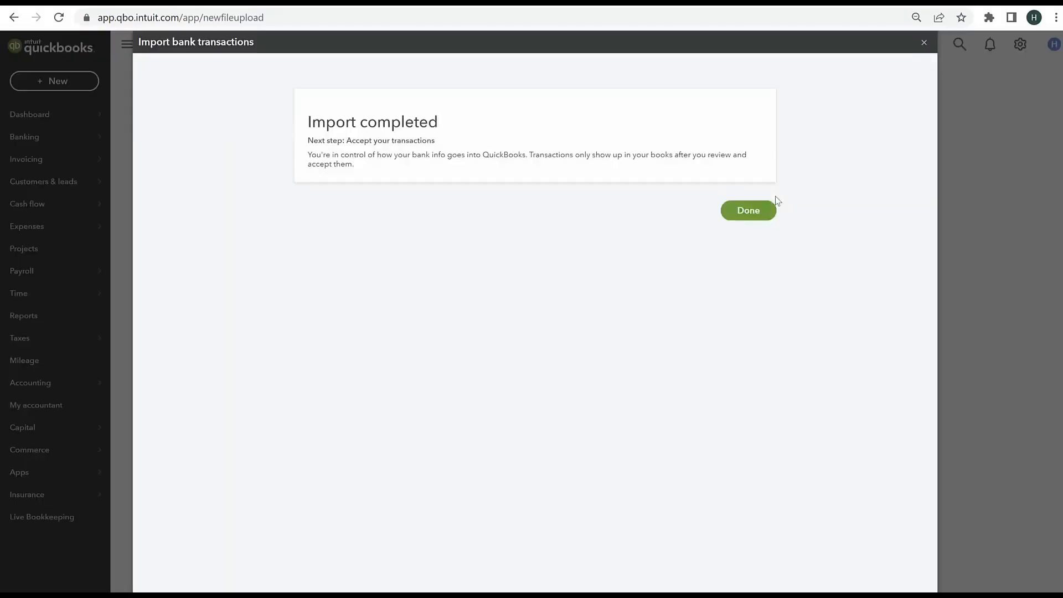
{"action": "left_click", "coordinate": [767, 208]}
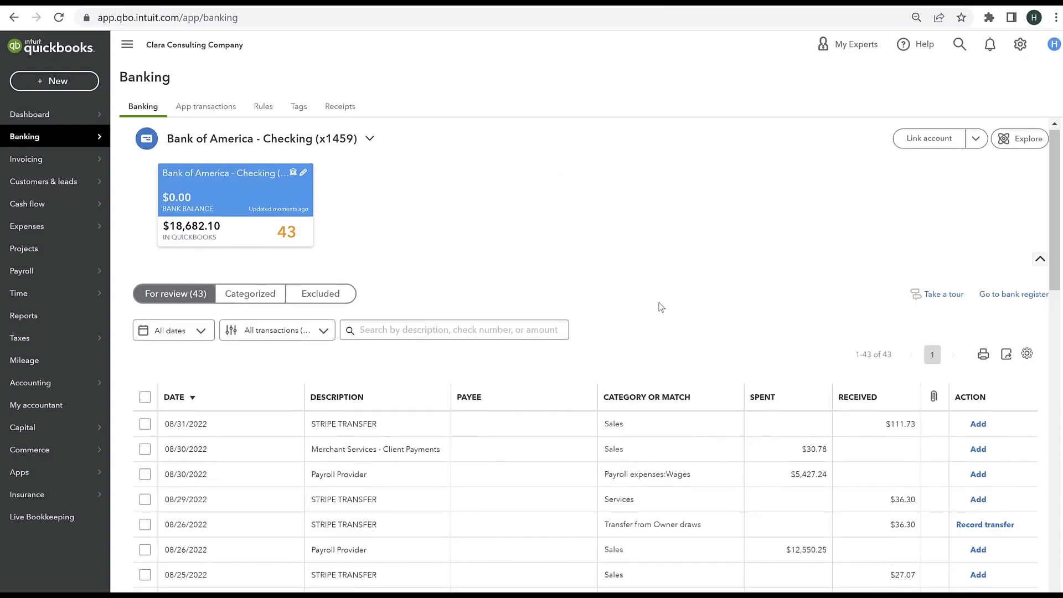
Step: Look through the imported checking transactions awaiting review and check the edit options of the Bank of America - Checking account
{"action": "scroll", "coordinate": [661, 305], "scroll_direction": "down", "scroll_amount": 5}
{"action": "scroll", "coordinate": [660, 306], "scroll_direction": "down", "scroll_amount": 2}
{"action": "scroll", "coordinate": [593, 463], "scroll_direction": "down", "scroll_amount": 7}
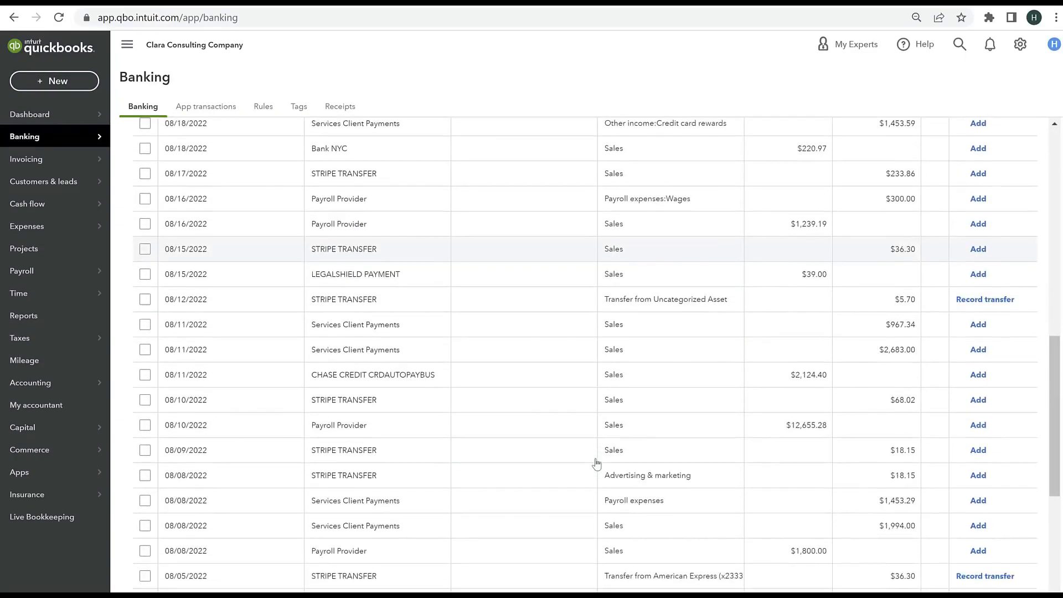
{"action": "scroll", "coordinate": [596, 463], "scroll_direction": "down", "scroll_amount": 2}
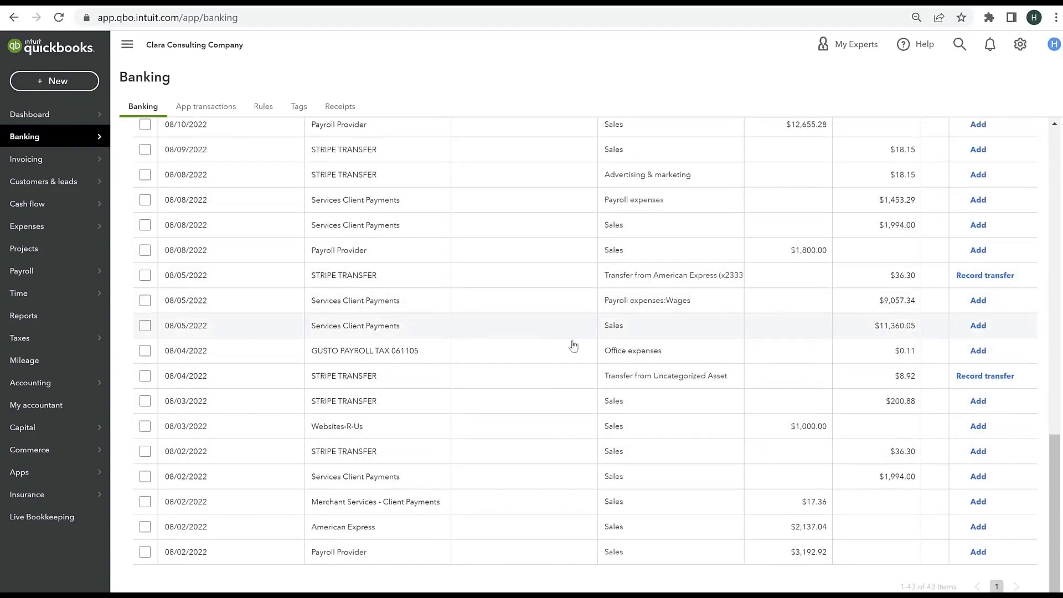
{"action": "scroll", "coordinate": [540, 421], "scroll_direction": "up", "scroll_amount": 15}
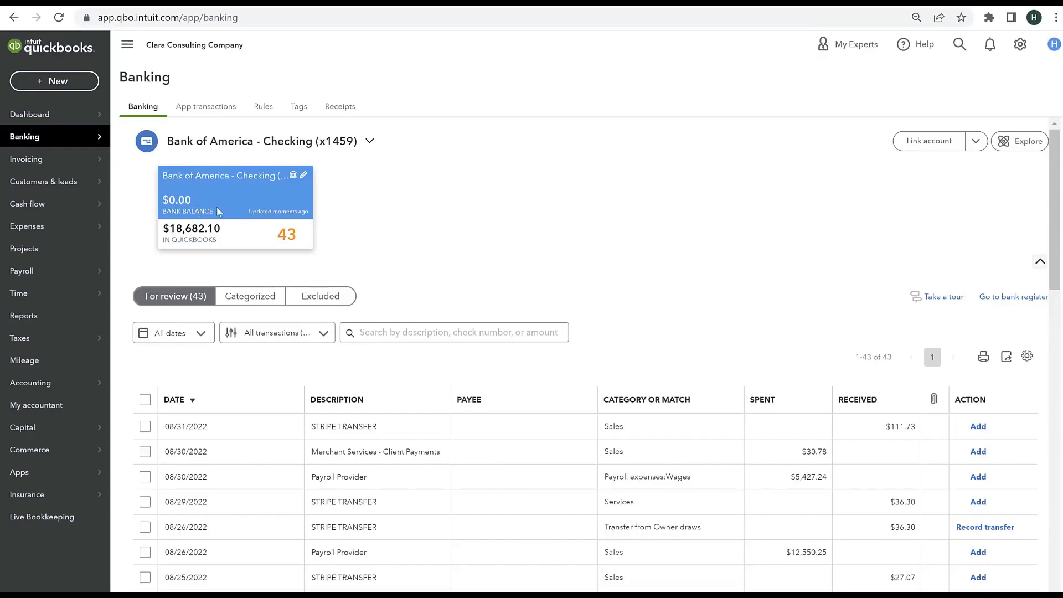
{"action": "left_click", "coordinate": [303, 176]}
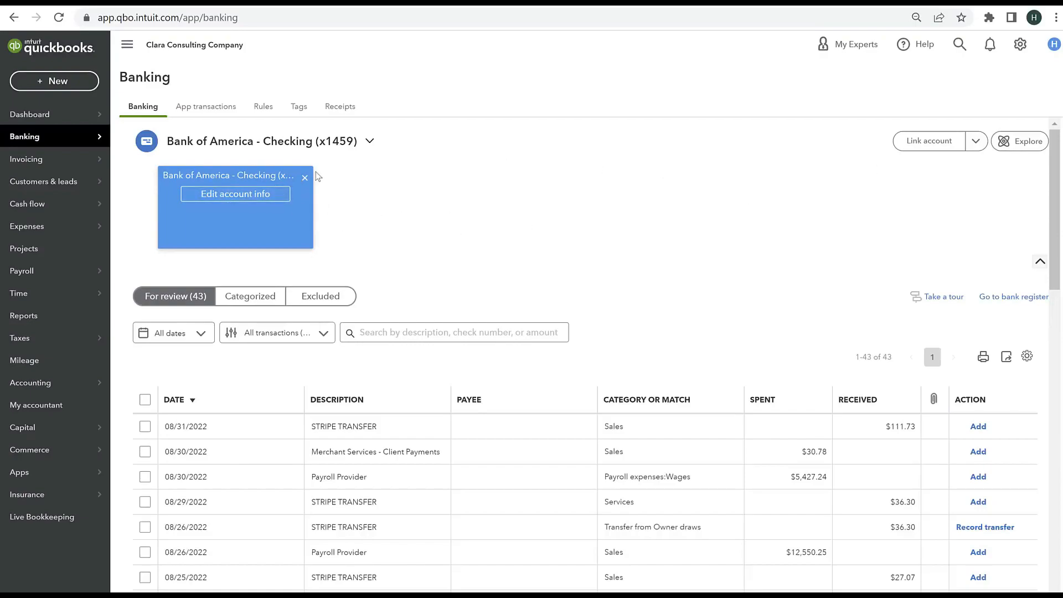
{"action": "left_click", "coordinate": [304, 177]}
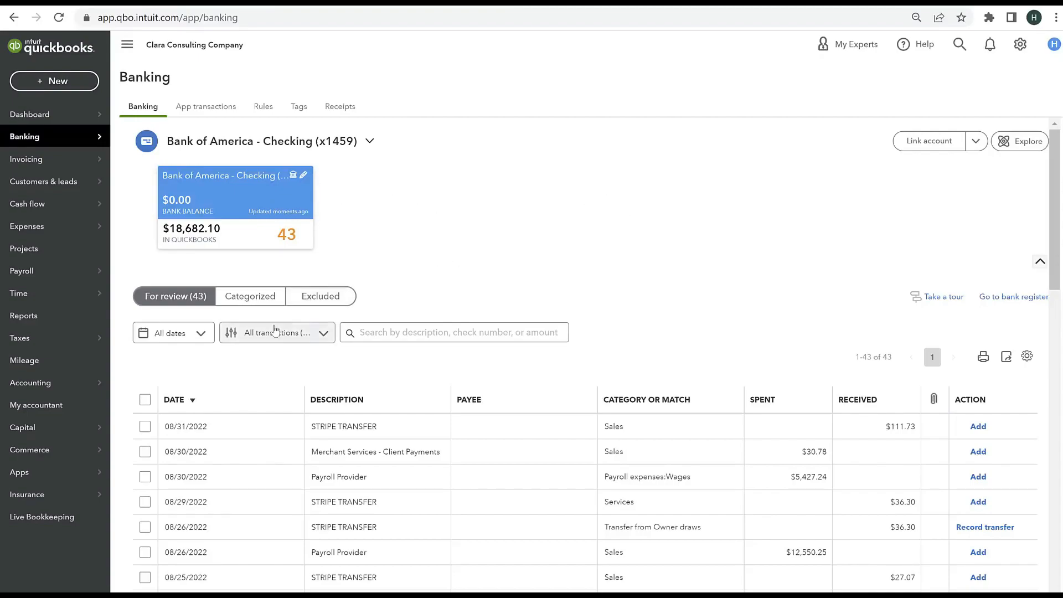
Step: Upload the file Bank of America CC - August 2022 and assign it to the Bank of America CC account
{"action": "left_click", "coordinate": [976, 141]}
{"action": "left_click", "coordinate": [965, 173]}
{"action": "left_click", "coordinate": [413, 337]}
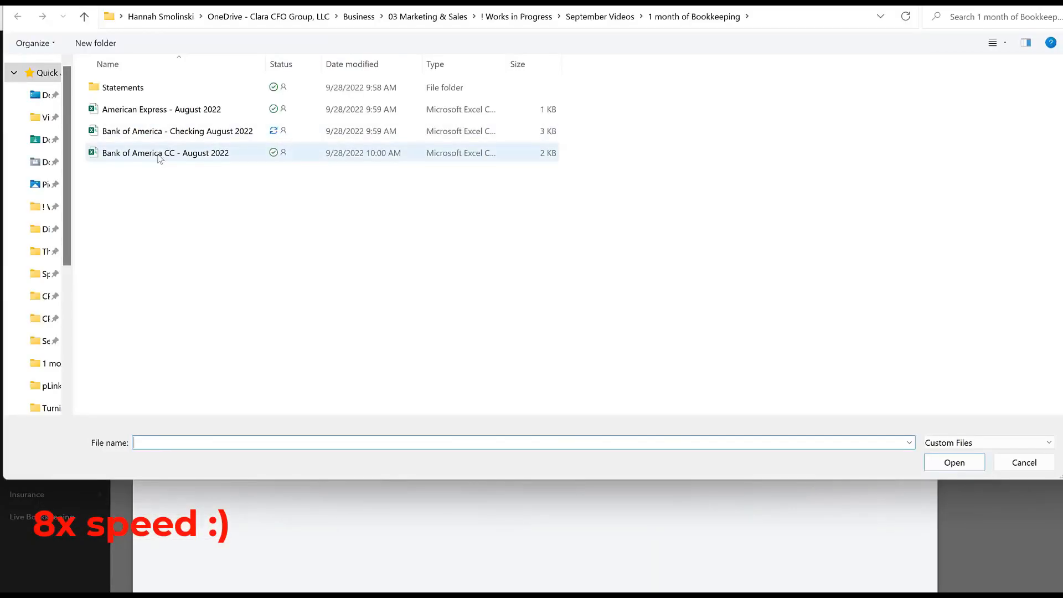
{"action": "double_click", "coordinate": [160, 155]}
{"action": "left_click", "coordinate": [738, 403]}
{"action": "left_click", "coordinate": [404, 237]}
{"action": "left_click", "coordinate": [382, 360]}
{"action": "left_click", "coordinate": [744, 284]}
Step: Set the credit card file's date format and the column for its Date field, and continue to the transaction list
{"action": "key", "text": "alt+Tab"}
{"action": "key", "text": "alt+Tab"}
{"action": "left_click", "coordinate": [432, 317]}
{"action": "left_click", "coordinate": [428, 339]}
{"action": "left_click", "coordinate": [591, 434]}
{"action": "left_click", "coordinate": [509, 497]}
{"action": "left_click", "coordinate": [745, 568]}
Step: Select all transactions from the Bank of America CC file and import them
{"action": "scroll", "coordinate": [424, 486], "scroll_direction": "down", "scroll_amount": 2}
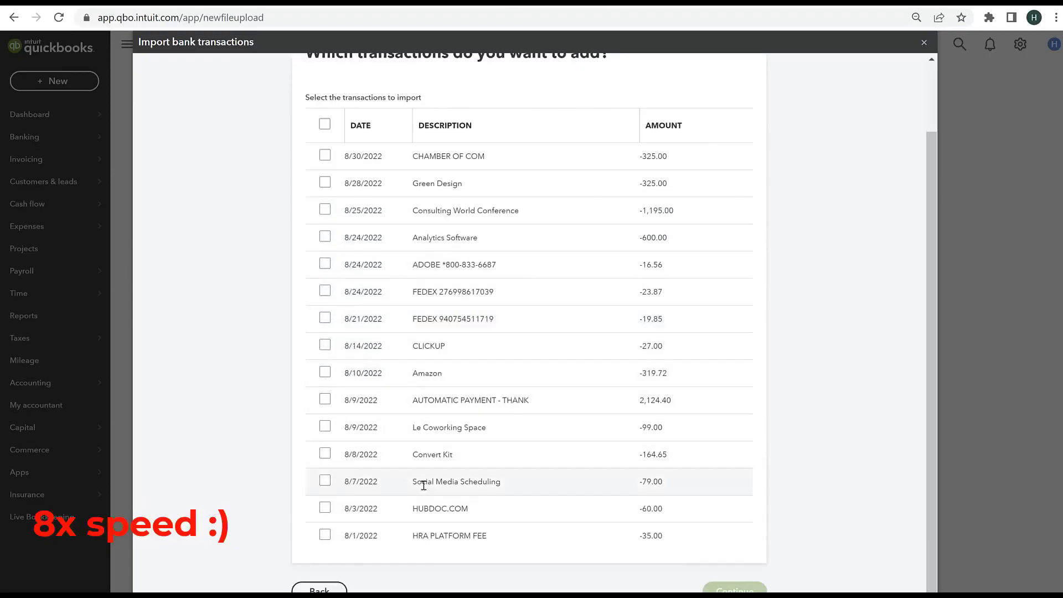
{"action": "left_click", "coordinate": [325, 124]}
{"action": "left_click", "coordinate": [735, 588]}
{"action": "left_click", "coordinate": [643, 346]}
{"action": "left_click", "coordinate": [745, 284]}
Step: Start another file upload with the file American Express - August 2022 and continue to the account selection
{"action": "left_click", "coordinate": [968, 140]}
{"action": "left_click", "coordinate": [965, 173]}
{"action": "left_click", "coordinate": [379, 356]}
{"action": "left_click", "coordinate": [166, 109]}
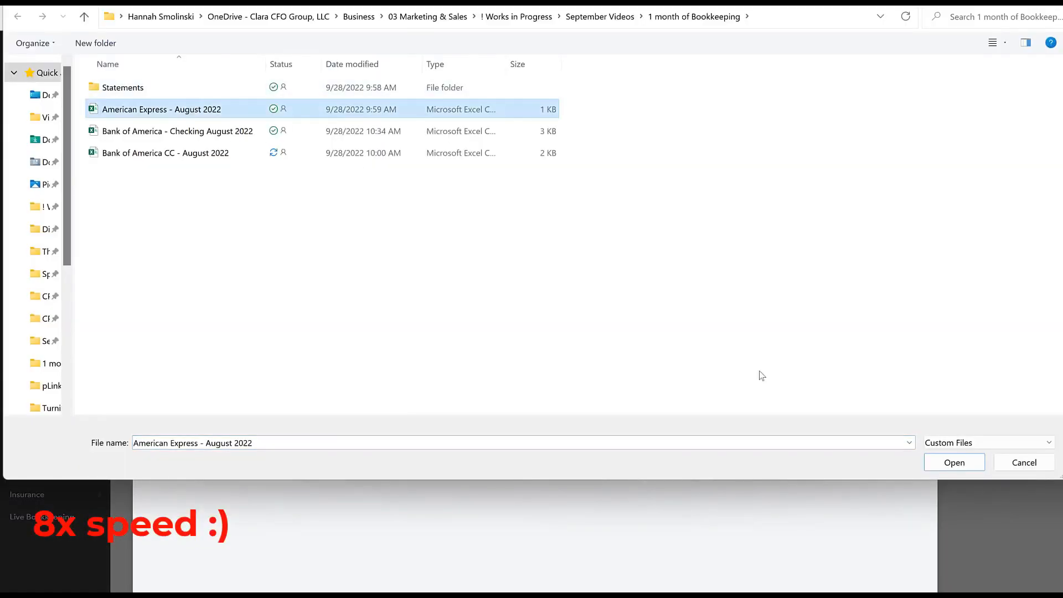
{"action": "left_click", "coordinate": [955, 463]}
{"action": "left_click", "coordinate": [745, 403]}
Step: Assign the uploaded file to the American Express account and set its date format
{"action": "left_click", "coordinate": [404, 237]}
{"action": "left_click", "coordinate": [365, 339]}
{"action": "left_click", "coordinate": [745, 285]}
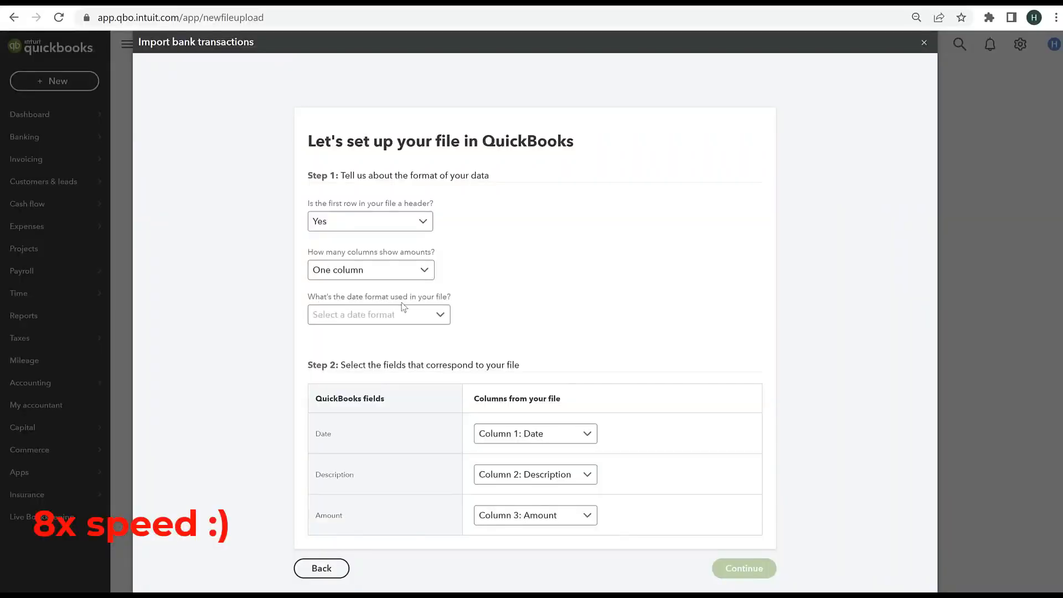
{"action": "left_click", "coordinate": [440, 317]}
{"action": "left_click", "coordinate": [377, 355]}
{"action": "left_click", "coordinate": [744, 568]}
Step: Select all transactions from the American Express file and import them
{"action": "left_click", "coordinate": [325, 204]}
{"action": "scroll", "coordinate": [663, 249], "scroll_direction": "down", "scroll_amount": 10}
{"action": "left_click", "coordinate": [744, 568]}
{"action": "left_click", "coordinate": [643, 346]}
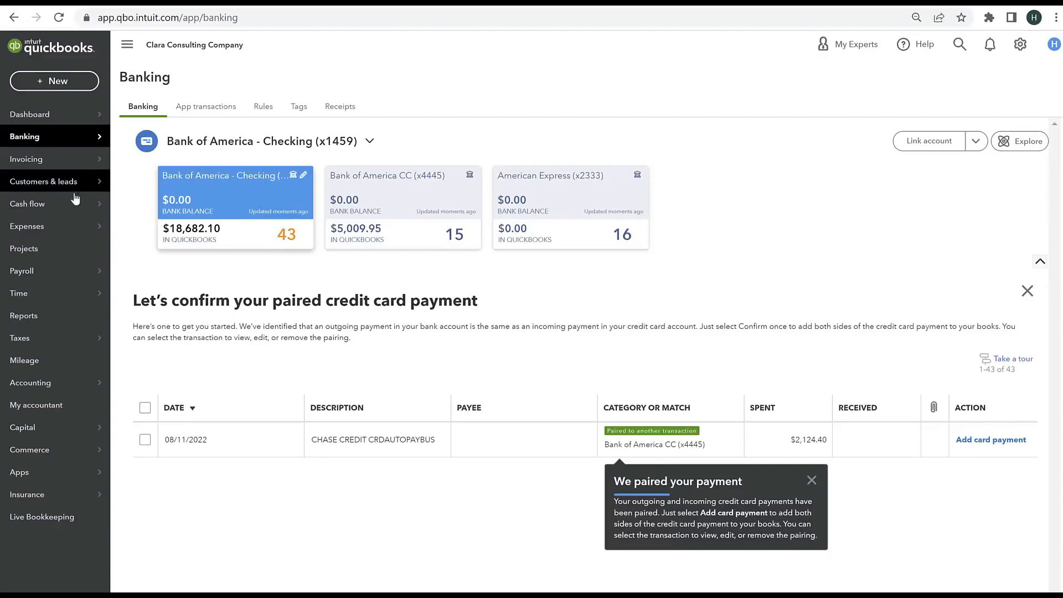
Step: Open the Banking page and view the Bank of America CC and American Express feeds before returning to Bank of America - Checking
{"action": "mouse_move", "coordinate": [19, 137]}
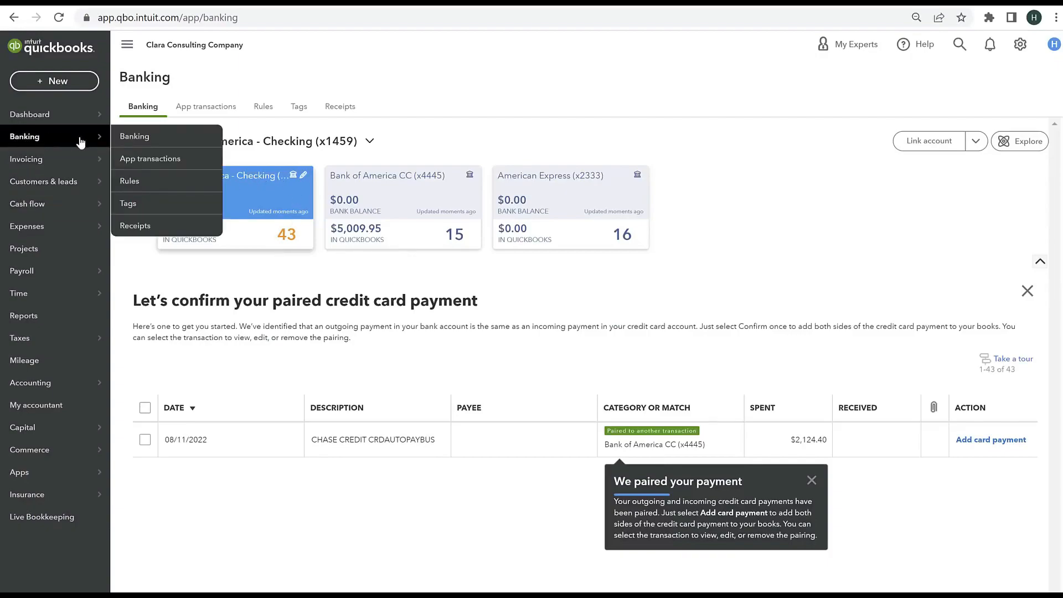
{"action": "left_click", "coordinate": [133, 138]}
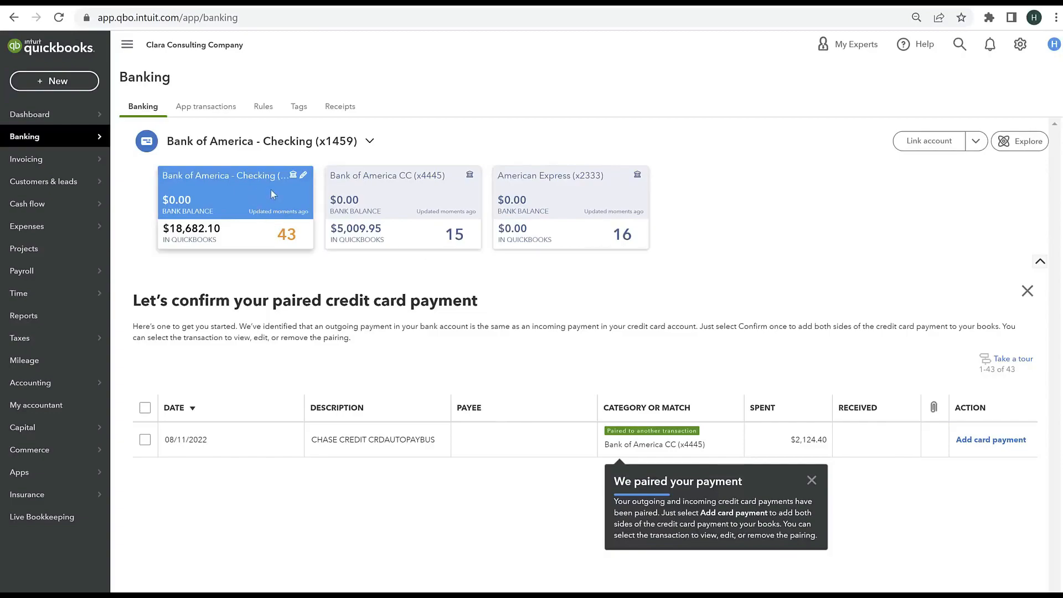
{"action": "left_click", "coordinate": [426, 231]}
{"action": "left_click", "coordinate": [570, 219]}
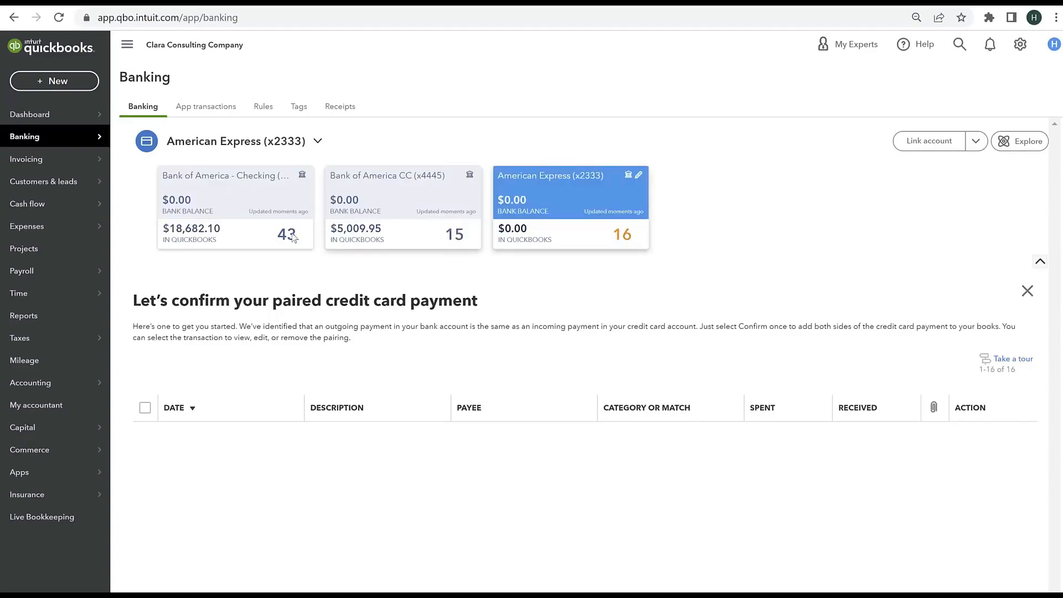
{"action": "left_click", "coordinate": [210, 235]}
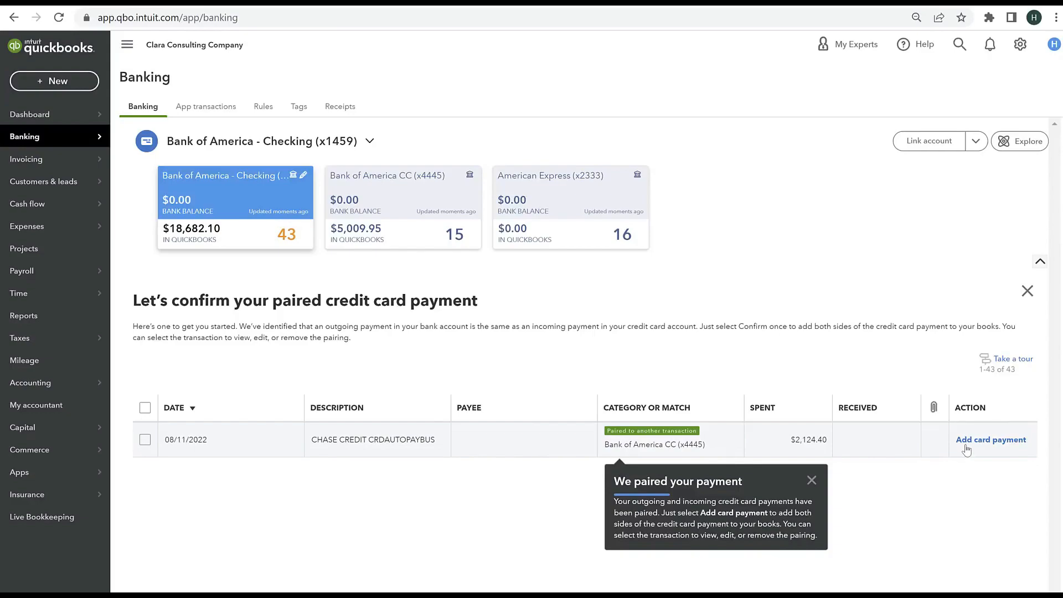
Step: Dismiss the paired credit card payment suggestion and look through the full list of checking transactions for review
{"action": "left_click", "coordinate": [1027, 291]}
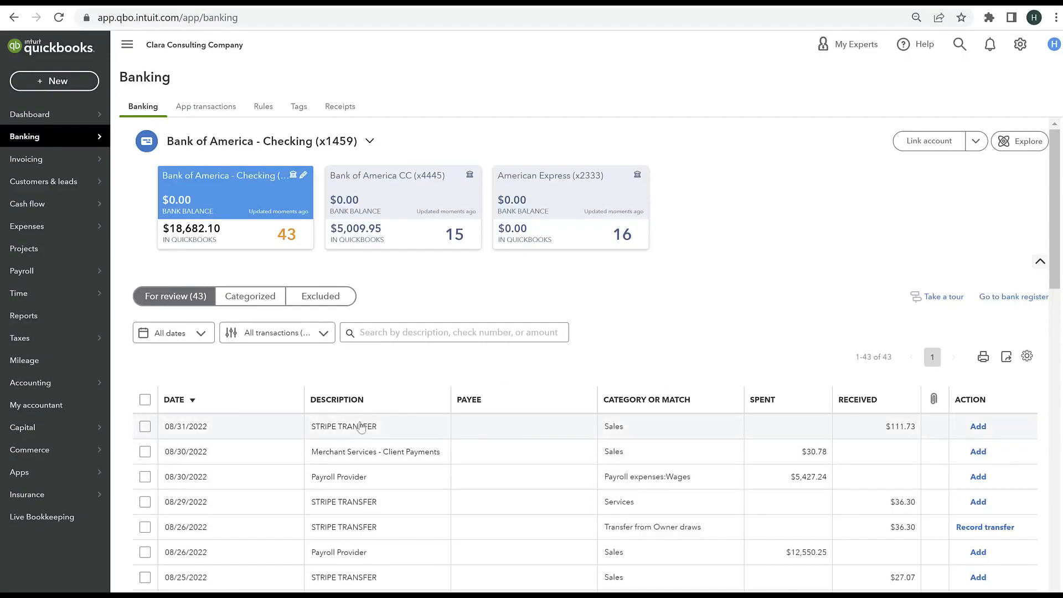
{"action": "scroll", "coordinate": [331, 500], "scroll_direction": "down", "scroll_amount": 1}
{"action": "scroll", "coordinate": [331, 500], "scroll_direction": "down", "scroll_amount": 12}
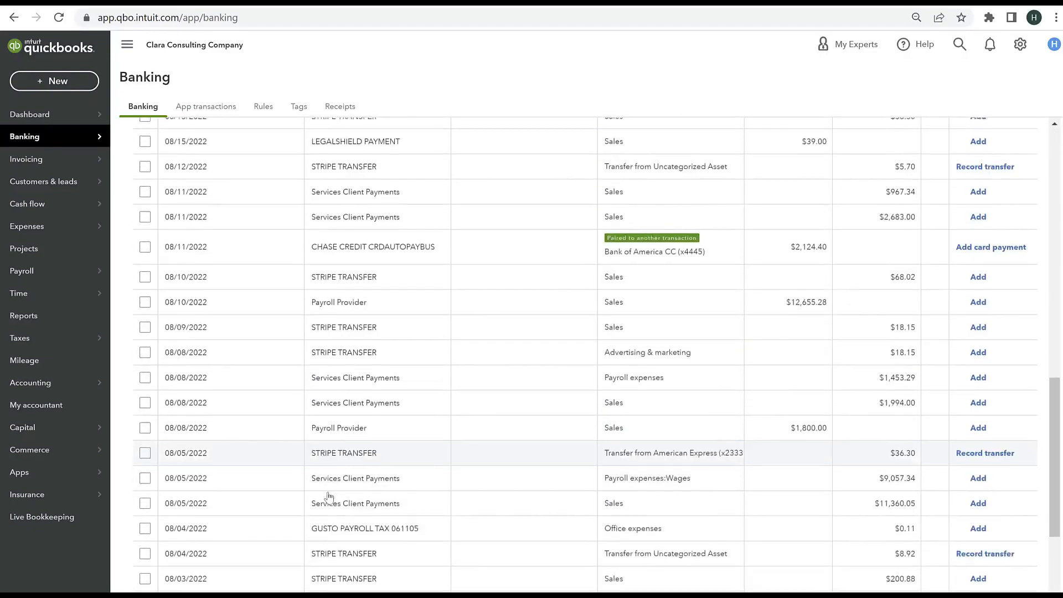
{"action": "scroll", "coordinate": [321, 496], "scroll_direction": "up", "scroll_amount": 4}
{"action": "scroll", "coordinate": [323, 494], "scroll_direction": "up", "scroll_amount": 10}
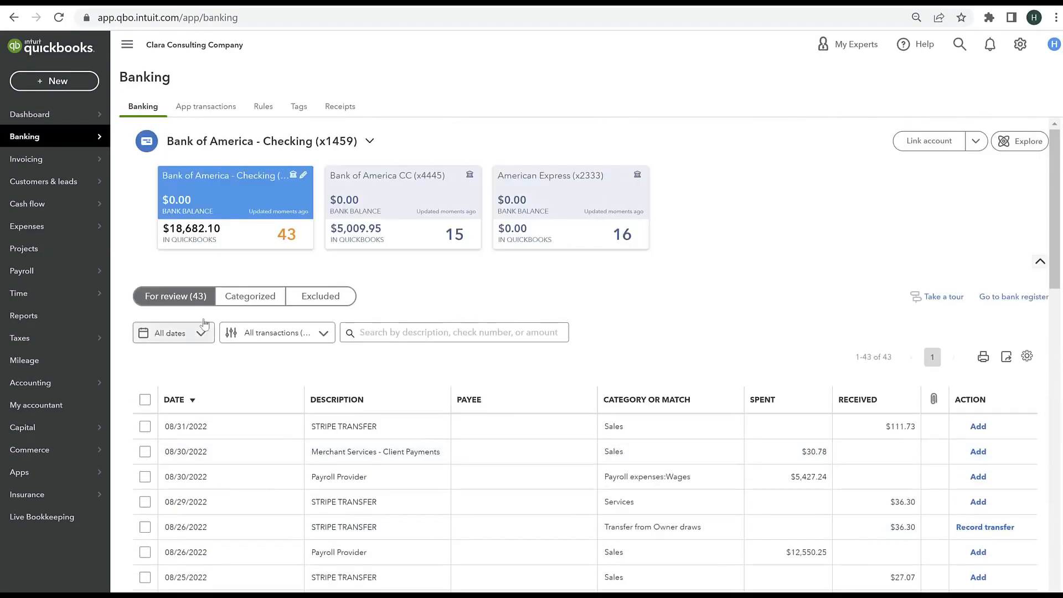
Step: Sort the Bank of America - Checking transactions by date, oldest first, and check the date range across the whole list
{"action": "left_click", "coordinate": [193, 401]}
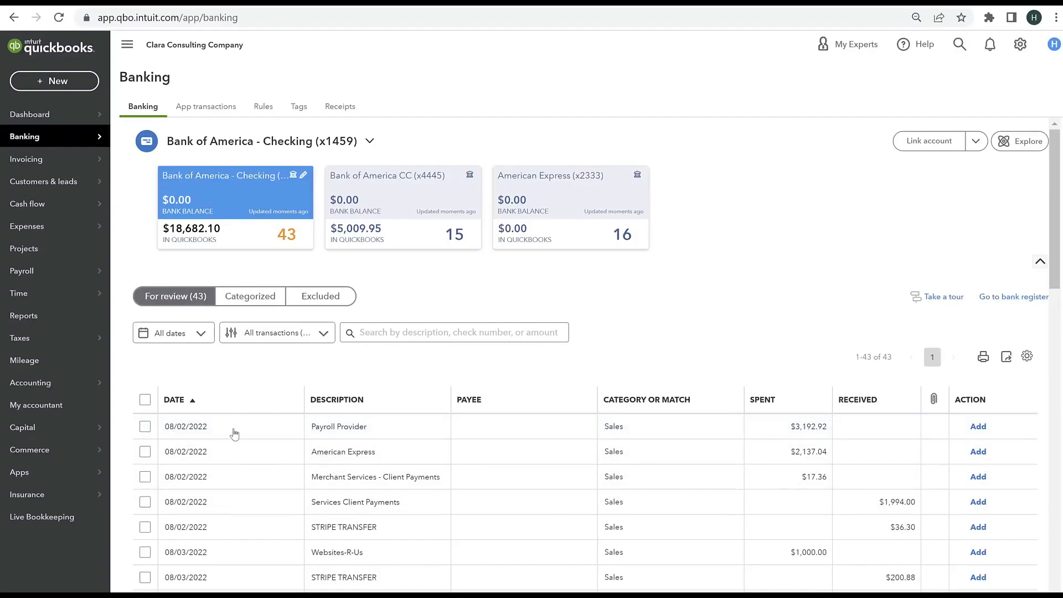
{"action": "scroll", "coordinate": [242, 472], "scroll_direction": "down", "scroll_amount": 20}
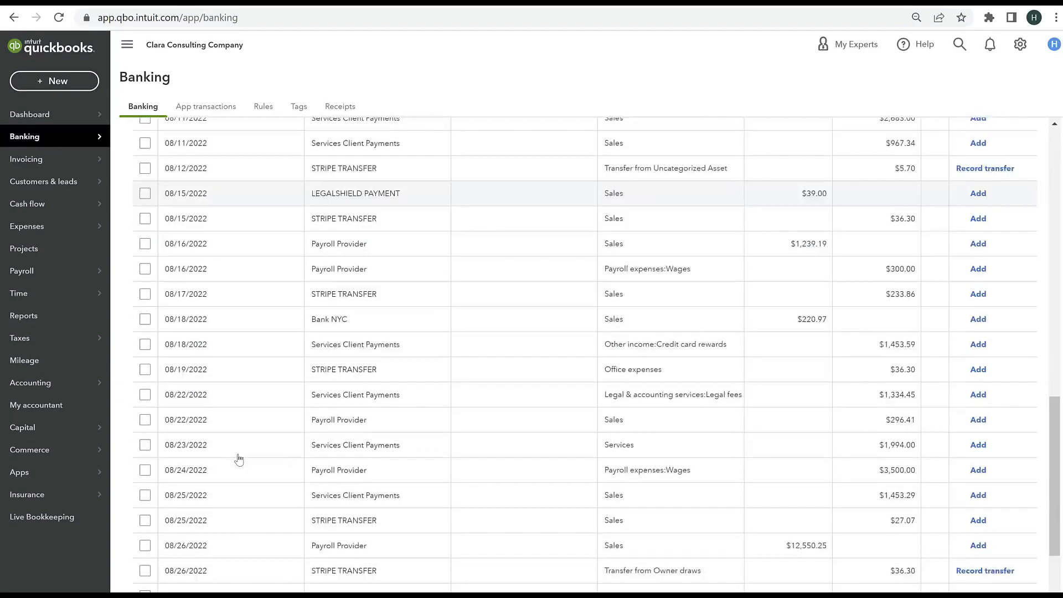
{"action": "scroll", "coordinate": [210, 526], "scroll_direction": "up", "scroll_amount": 10}
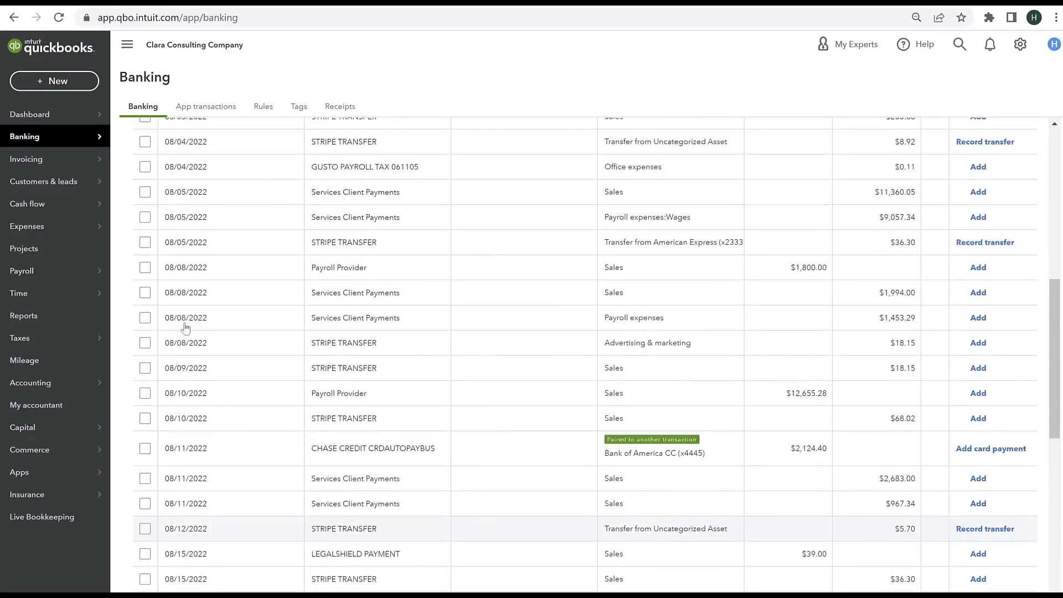
{"action": "scroll", "coordinate": [189, 294], "scroll_direction": "up", "scroll_amount": 5}
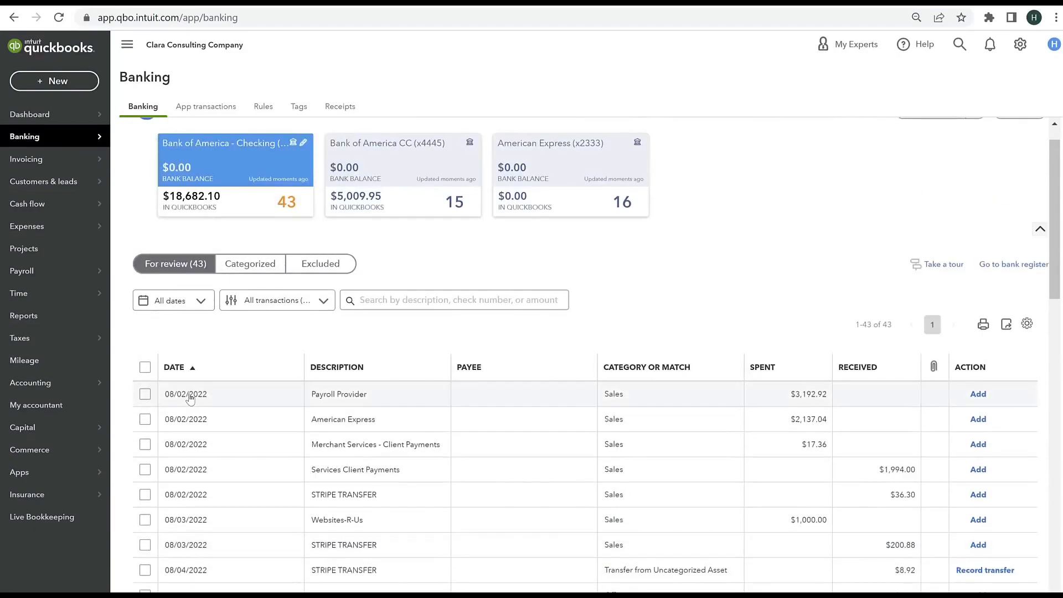
{"action": "scroll", "coordinate": [190, 398], "scroll_direction": "down", "scroll_amount": 4}
{"action": "scroll", "coordinate": [190, 397], "scroll_direction": "down", "scroll_amount": 4}
{"action": "scroll", "coordinate": [188, 393], "scroll_direction": "up", "scroll_amount": 8}
{"action": "scroll", "coordinate": [188, 392], "scroll_direction": "down", "scroll_amount": 10}
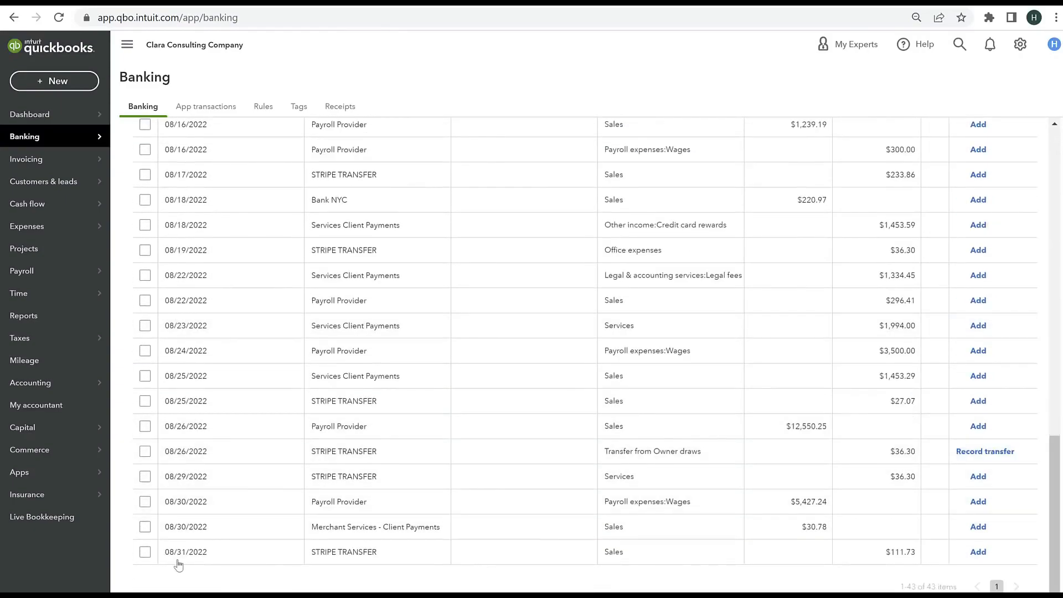
{"action": "scroll", "coordinate": [181, 564], "scroll_direction": "up", "scroll_amount": 10}
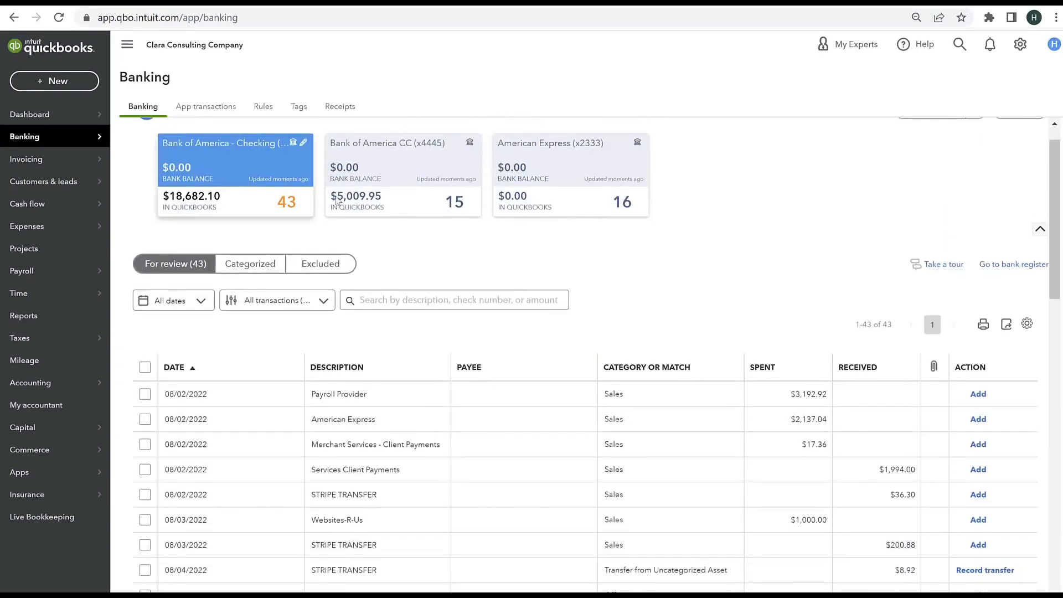
Step: Review the transaction dates in the Bank of America CC and American Express feeds, and return to the Bank of America - Checking list
{"action": "left_click", "coordinate": [427, 166]}
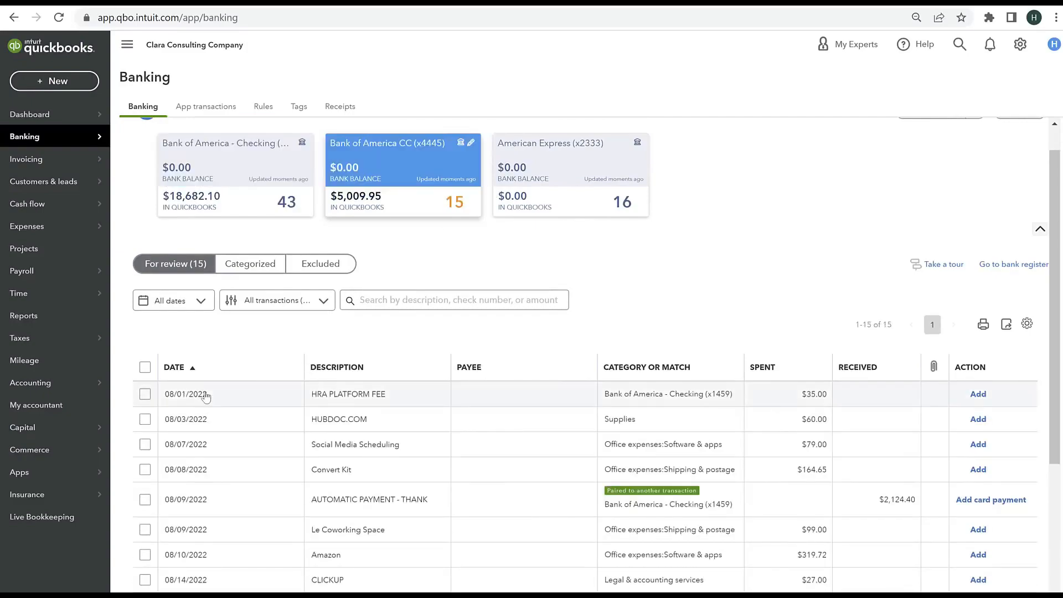
{"action": "scroll", "coordinate": [242, 380], "scroll_direction": "down", "scroll_amount": 5}
{"action": "scroll", "coordinate": [247, 379], "scroll_direction": "up", "scroll_amount": 5}
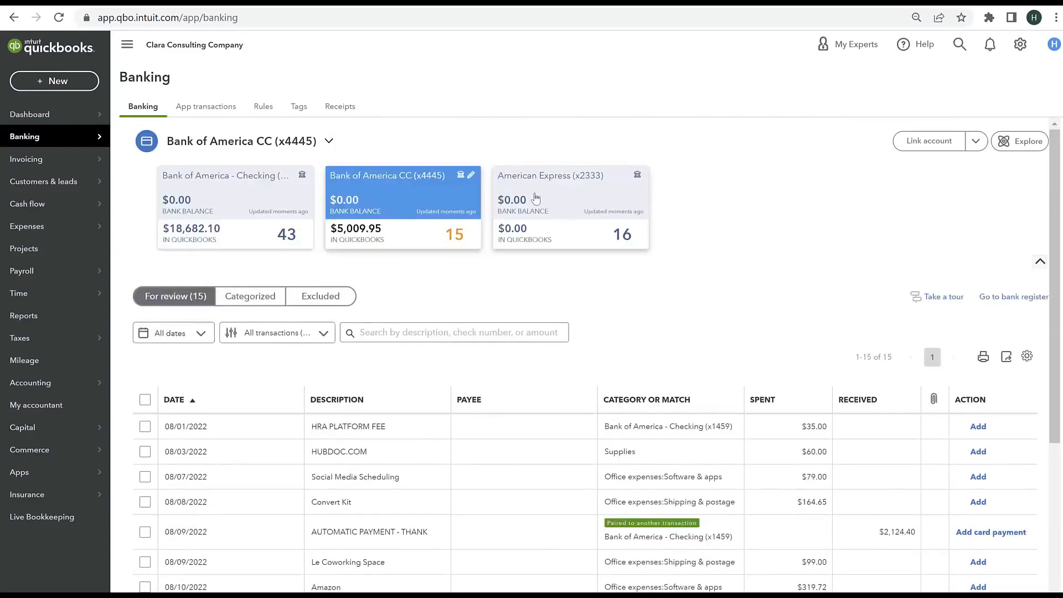
{"action": "left_click", "coordinate": [570, 205]}
{"action": "scroll", "coordinate": [256, 430], "scroll_direction": "down", "scroll_amount": 5}
{"action": "scroll", "coordinate": [256, 430], "scroll_direction": "up", "scroll_amount": 5}
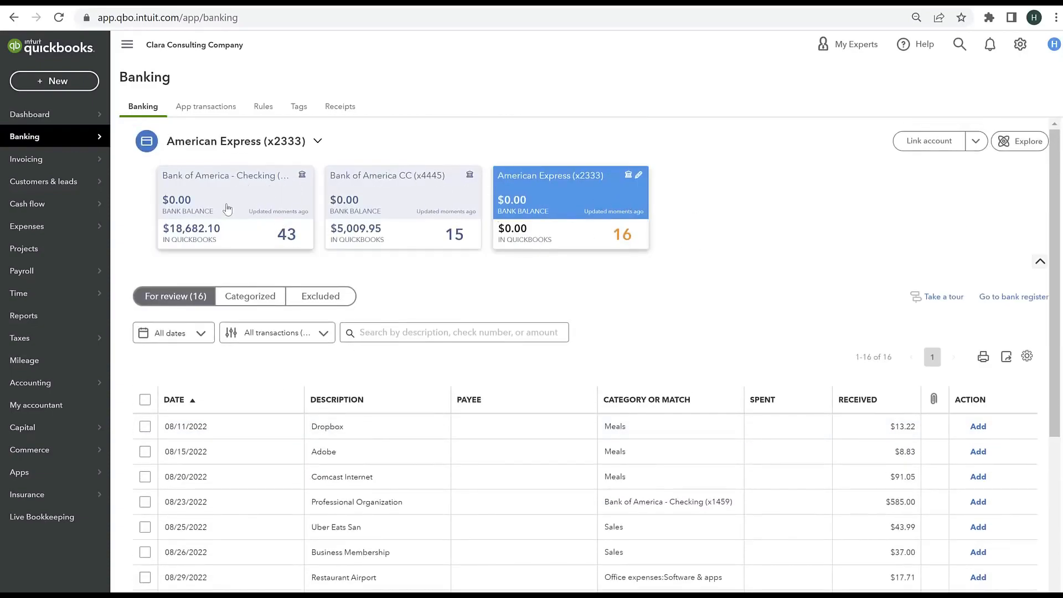
{"action": "left_click", "coordinate": [237, 228]}
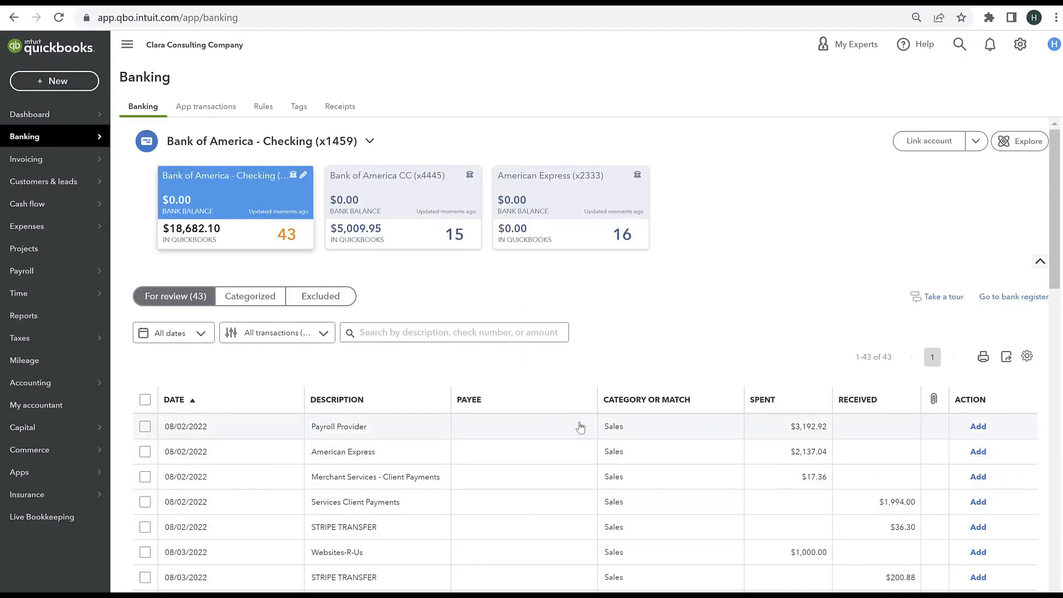
{"action": "scroll", "coordinate": [599, 421], "scroll_direction": "down", "scroll_amount": 4}
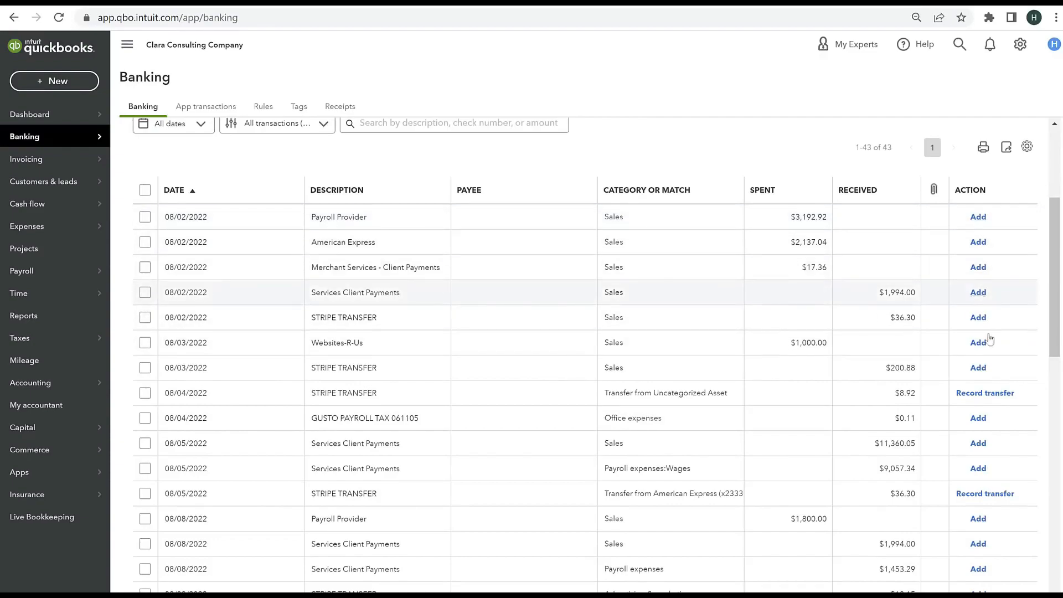
{"action": "scroll", "coordinate": [964, 330], "scroll_direction": "up", "scroll_amount": 4}
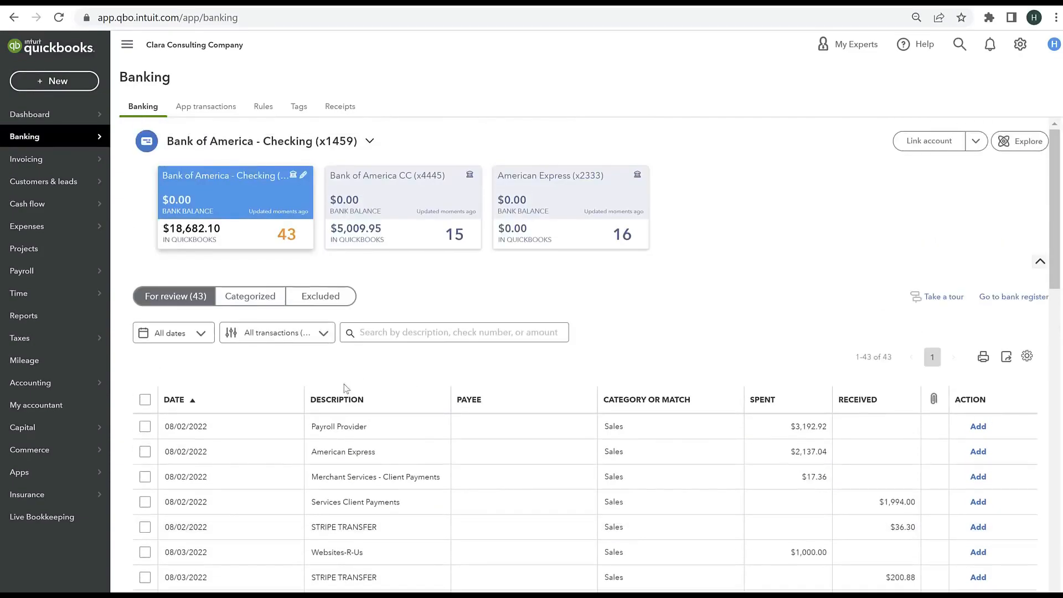
Step: Open the first 08/02/2022 Payroll Provider transaction and create Payroll Provider as its vendor
{"action": "left_click", "coordinate": [419, 435]}
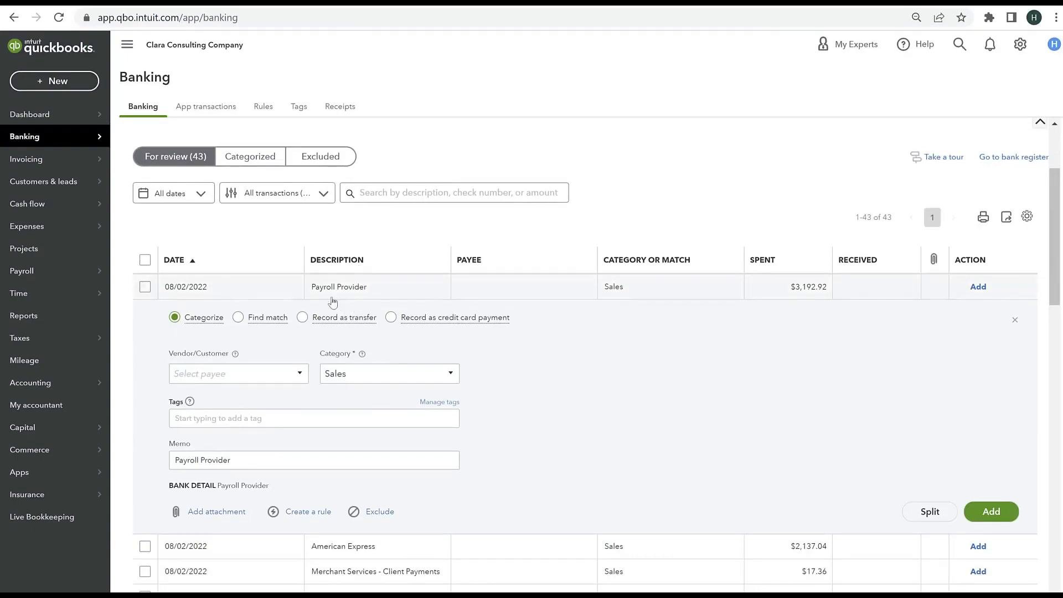
{"action": "left_click", "coordinate": [252, 373]}
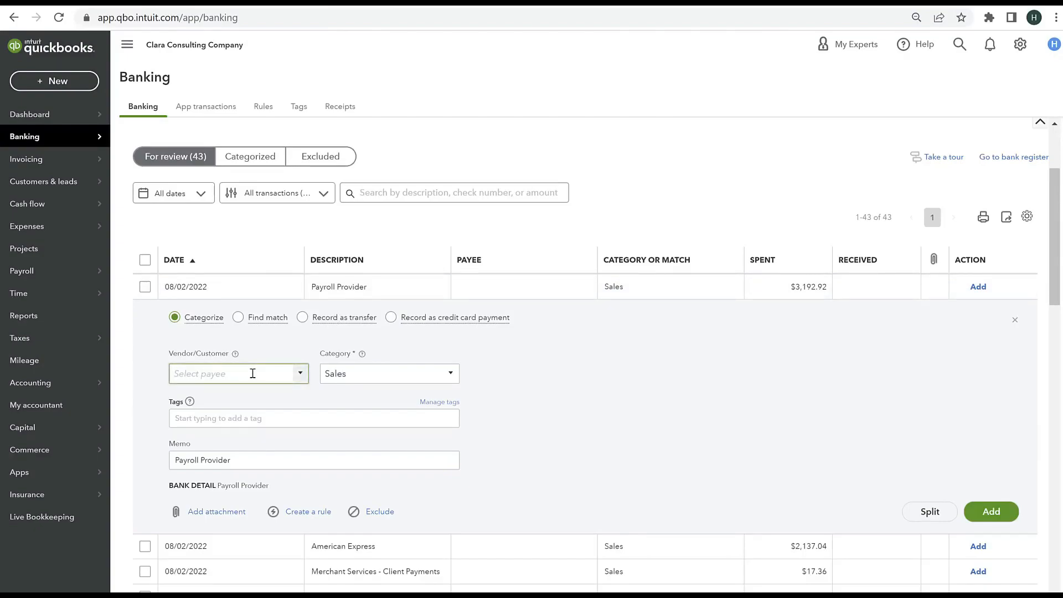
{"action": "type", "text": "Payroll Provider"}
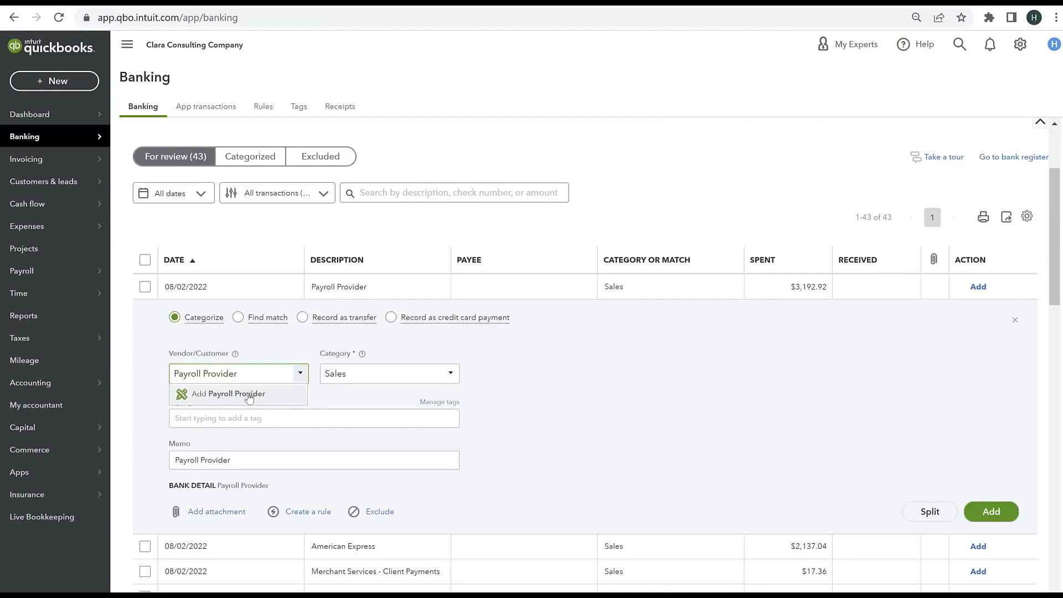
{"action": "left_click", "coordinate": [254, 394]}
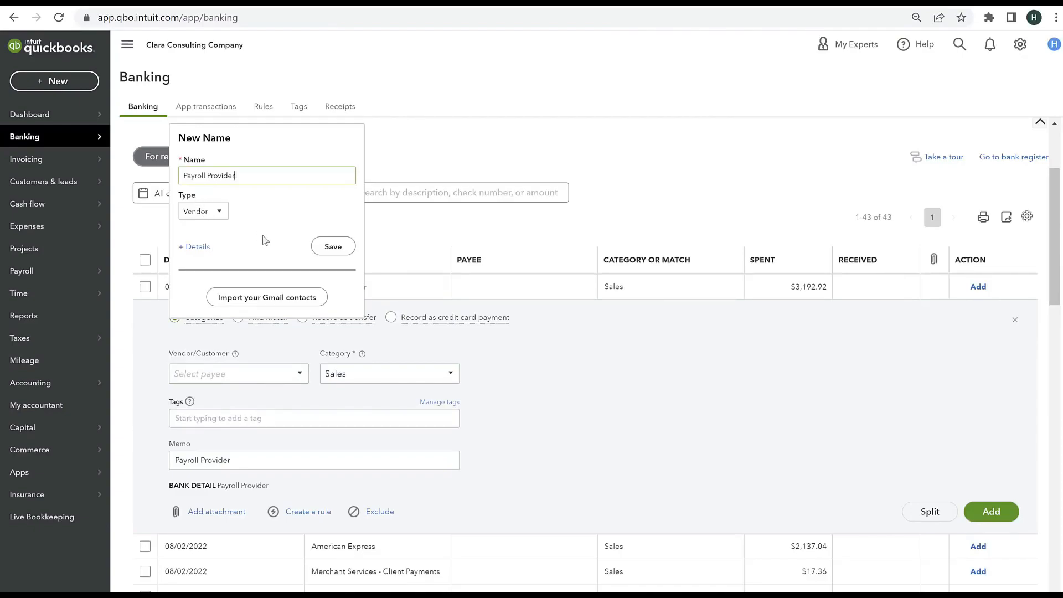
{"action": "left_click", "coordinate": [333, 247]}
Step: Set the Payroll Provider transaction's category to the parent account Payroll expenses and add it to the books
{"action": "left_click", "coordinate": [363, 372]}
{"action": "type", "text": "pay"}
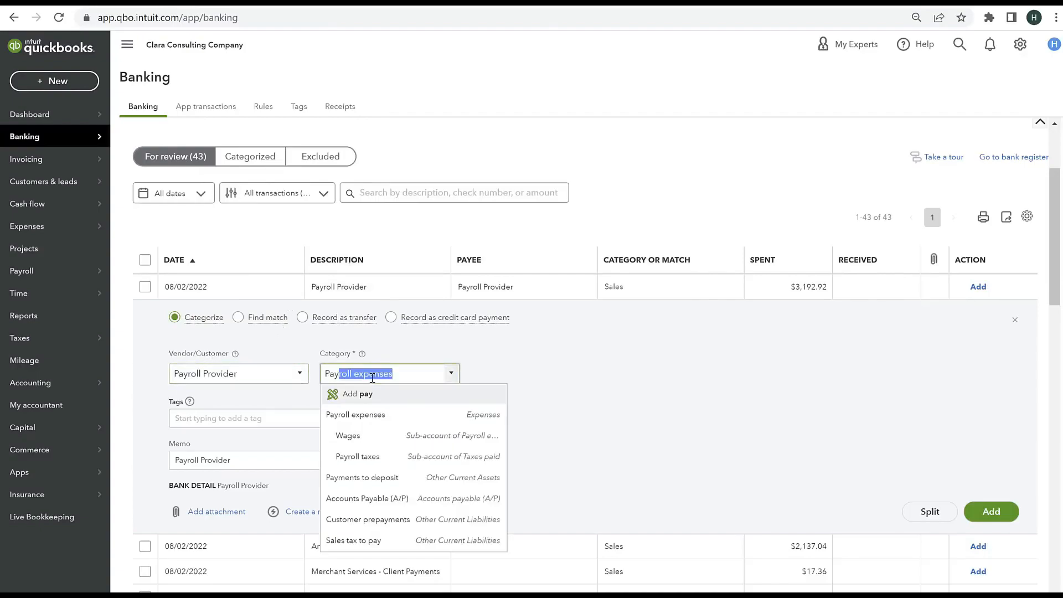
{"action": "left_click", "coordinate": [420, 438]}
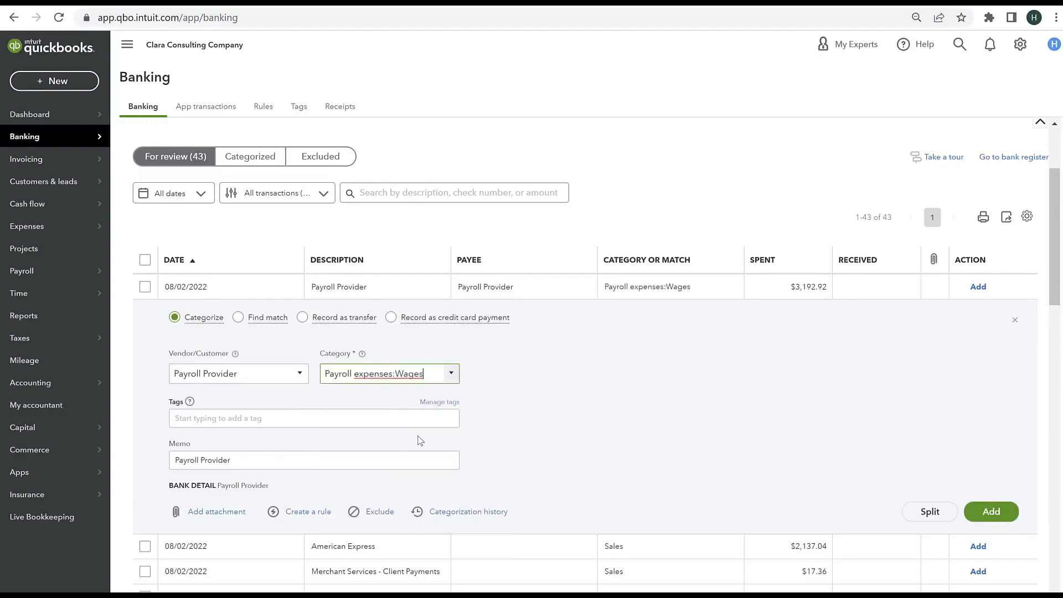
{"action": "left_click", "coordinate": [451, 374]}
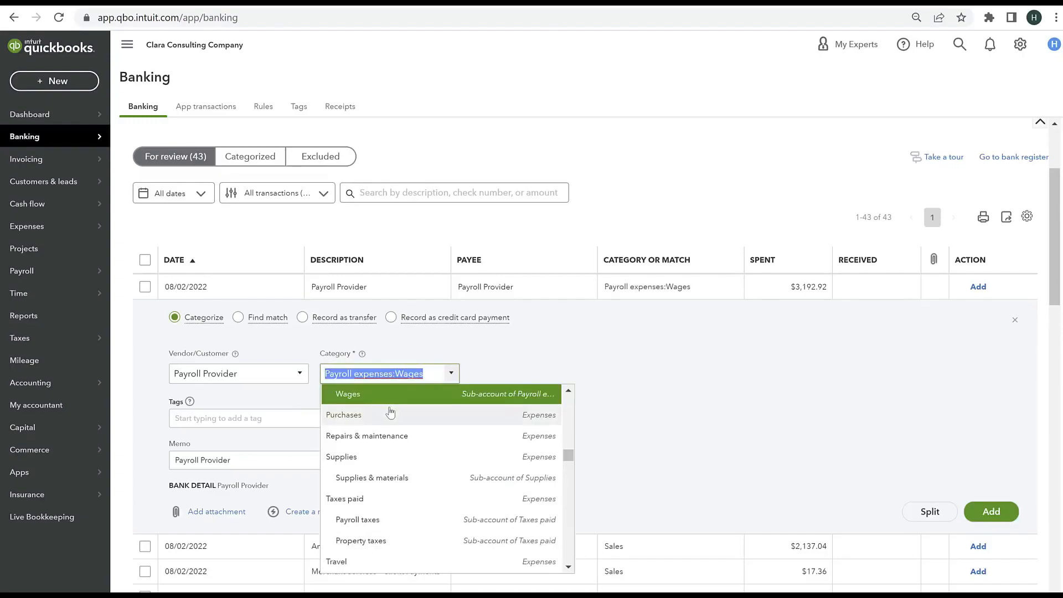
{"action": "scroll", "coordinate": [391, 412], "scroll_direction": "up", "scroll_amount": 2}
{"action": "left_click", "coordinate": [388, 446]}
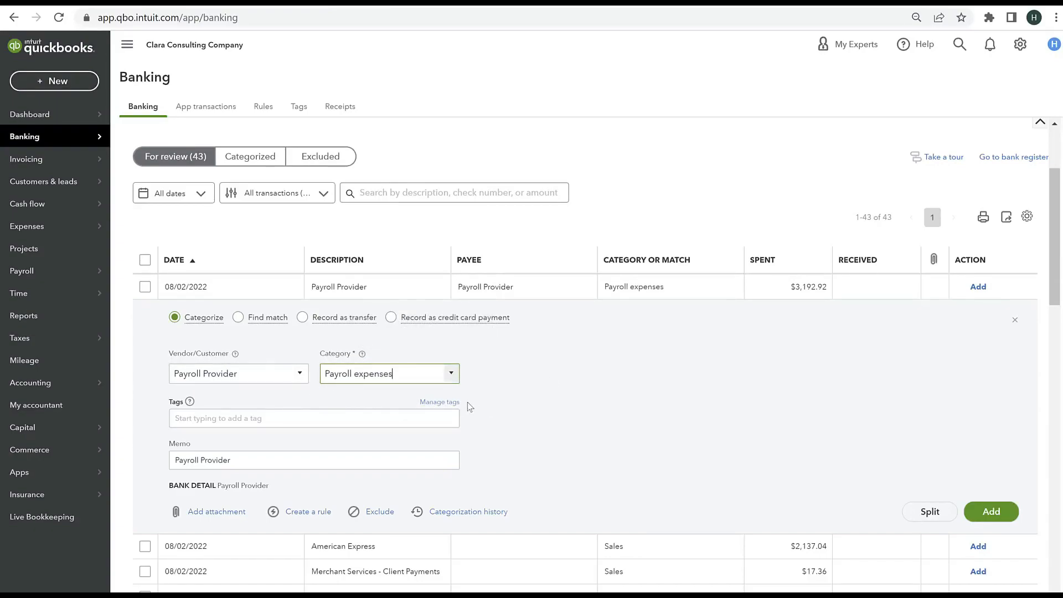
{"action": "left_click", "coordinate": [1003, 518]}
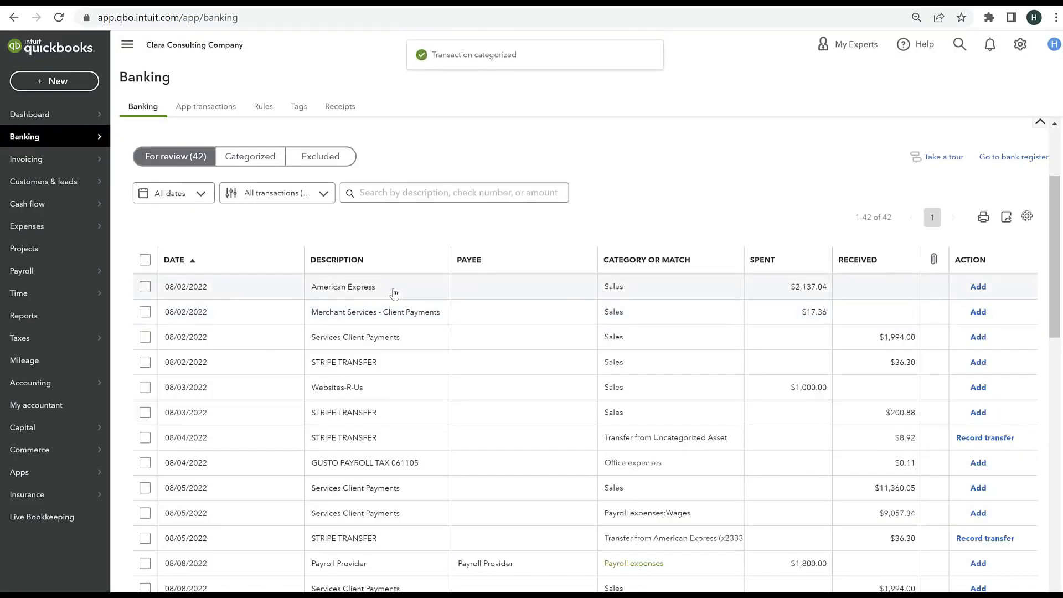
Step: Open the 08/02/2022 American Express transaction, check its memo, and create American Express as its vendor
{"action": "left_click", "coordinate": [394, 293]}
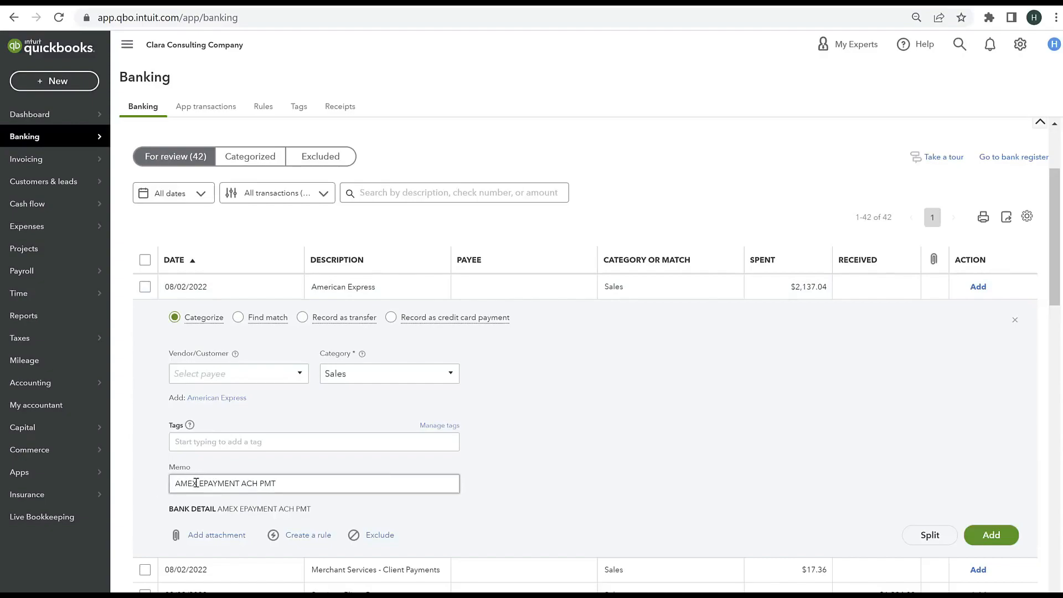
{"action": "triple_click", "coordinate": [269, 483]}
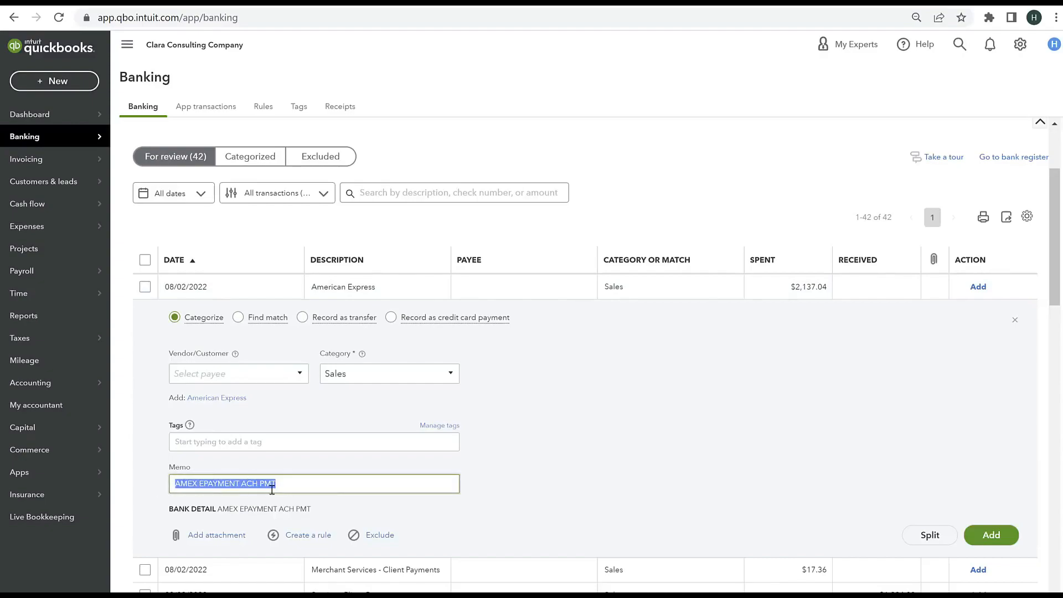
{"action": "left_click", "coordinate": [215, 375]}
{"action": "type", "text": "Ameri"}
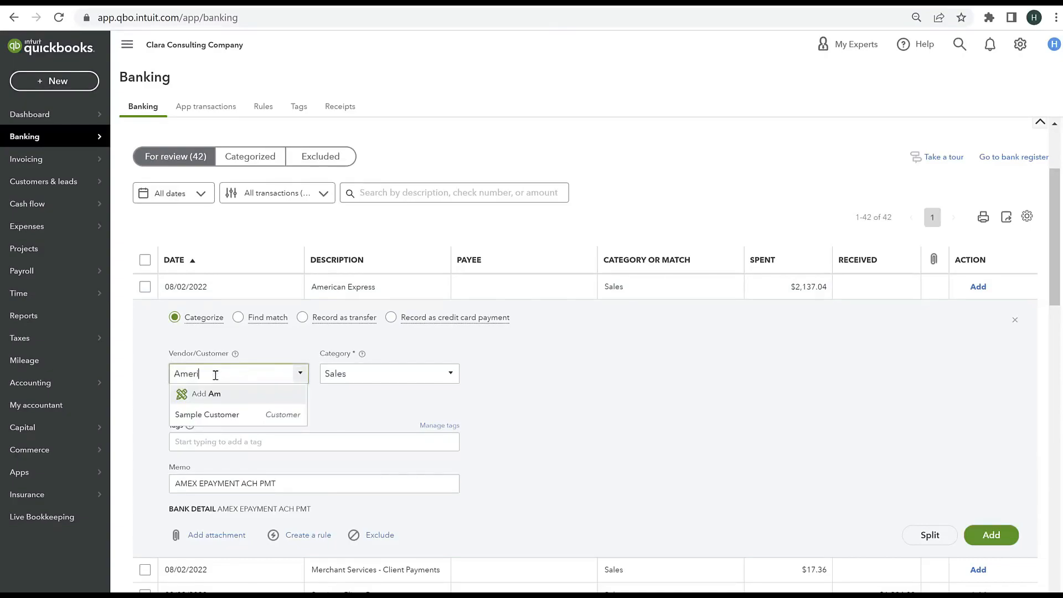
{"action": "type", "text": "can Express"}
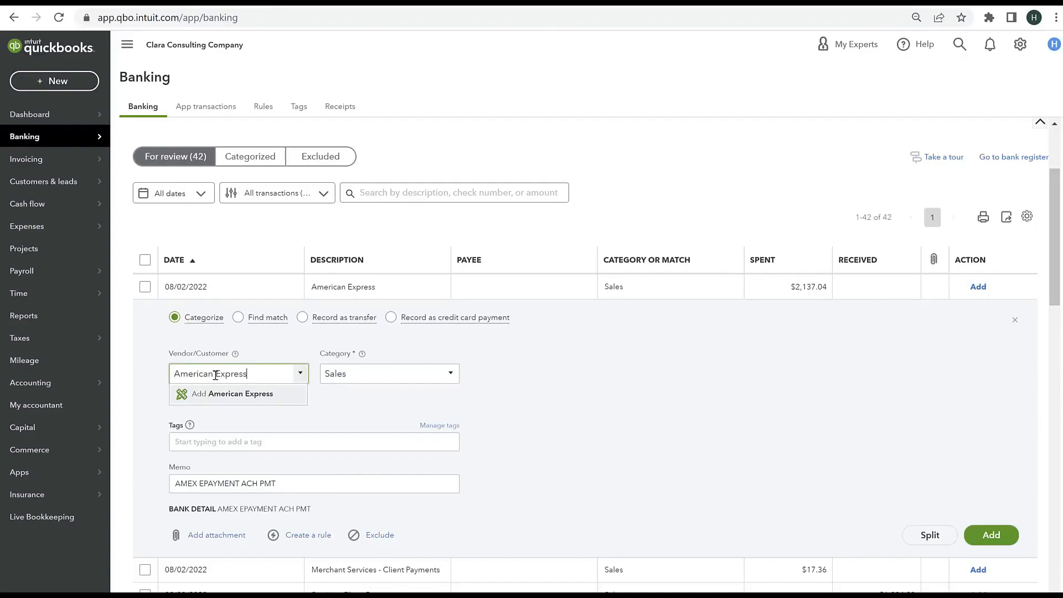
{"action": "left_click", "coordinate": [232, 394]}
{"action": "left_click", "coordinate": [330, 223]}
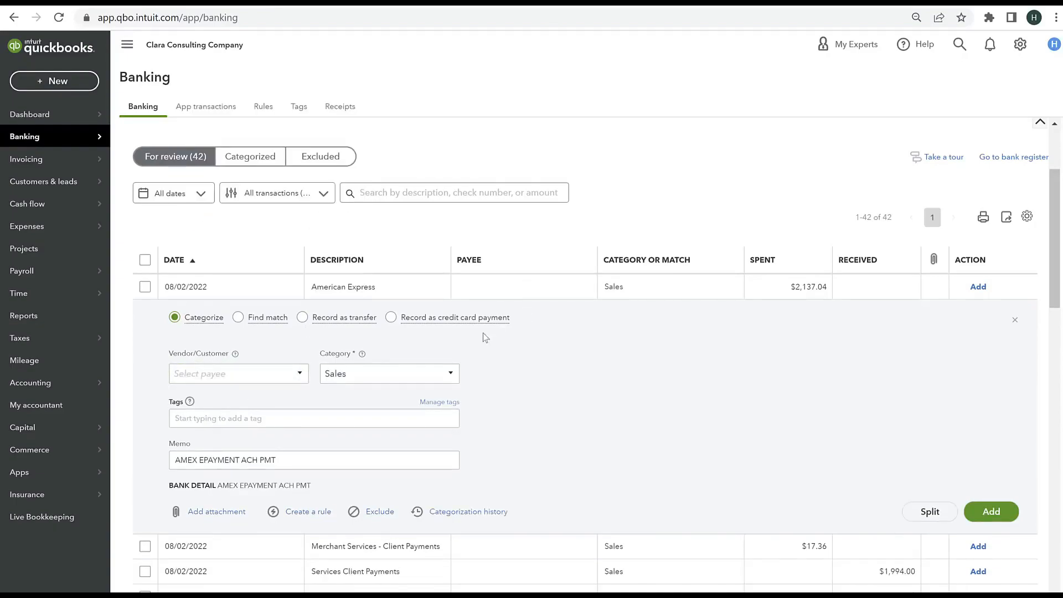
Step: Record the American Express transaction as a credit card payment to the American Express (x2333) account and add it
{"action": "left_click", "coordinate": [357, 379]}
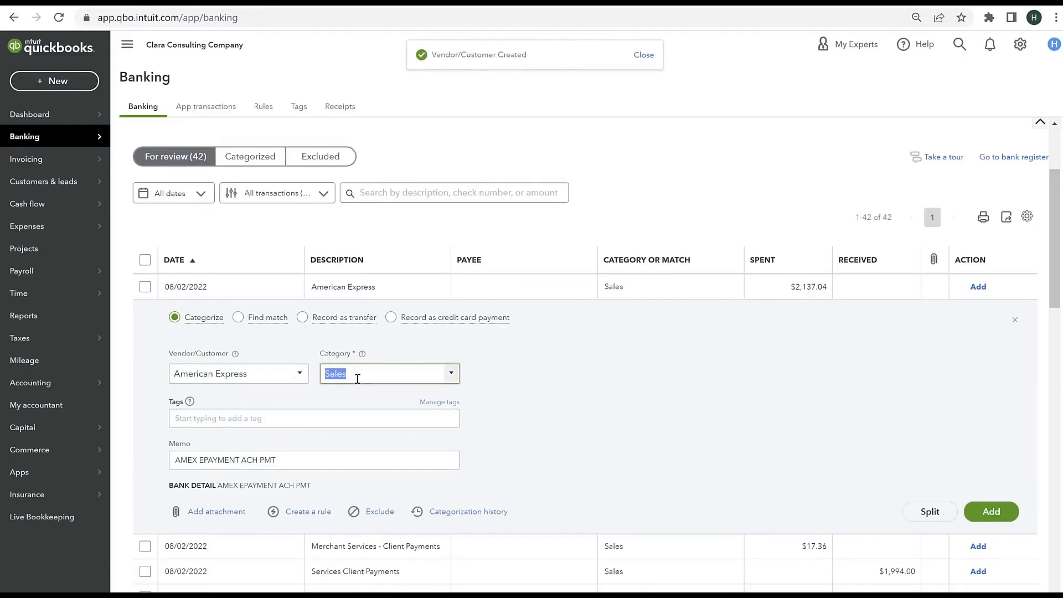
{"action": "left_click", "coordinate": [392, 321]}
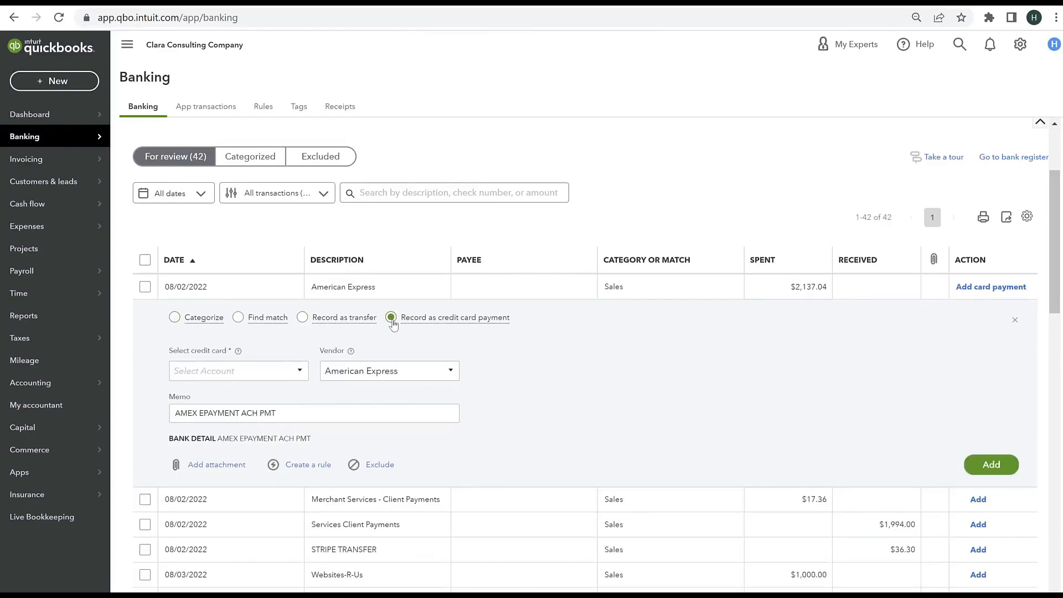
{"action": "mouse_move", "coordinate": [255, 320]}
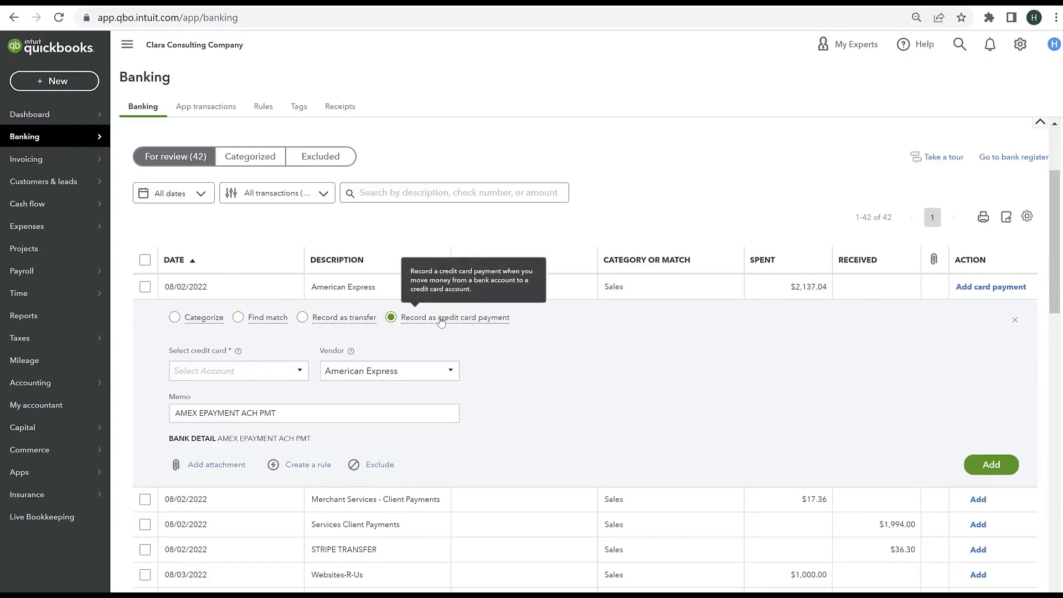
{"action": "left_click", "coordinate": [248, 368]}
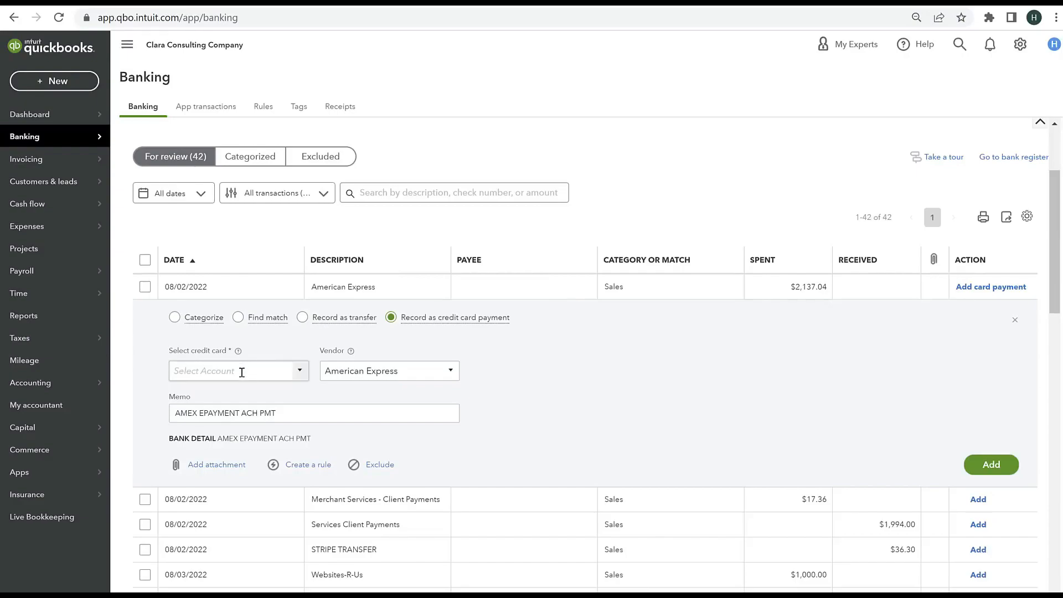
{"action": "left_click", "coordinate": [300, 370]}
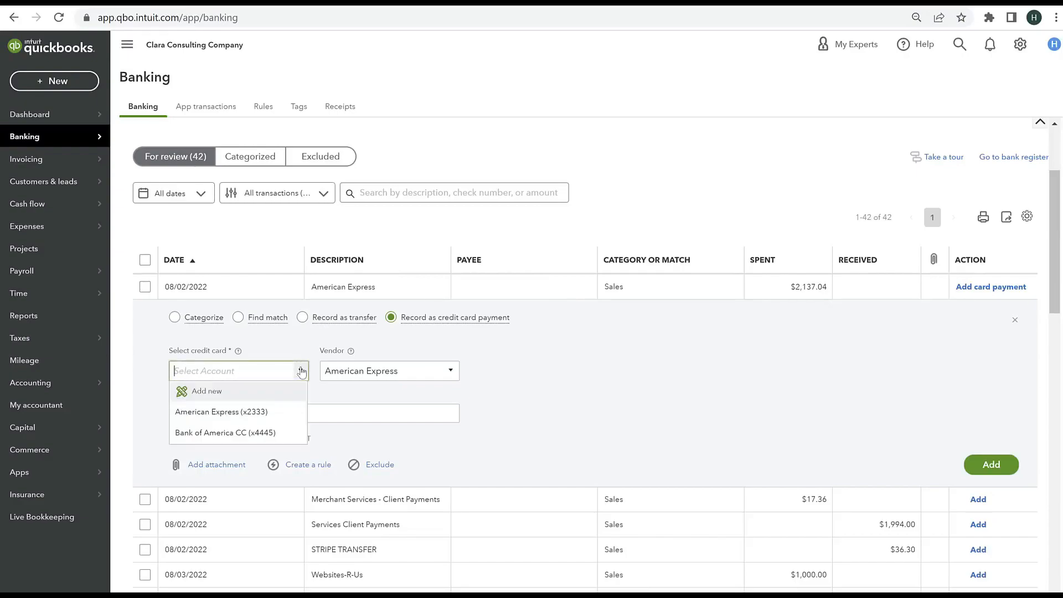
{"action": "left_click", "coordinate": [268, 413]}
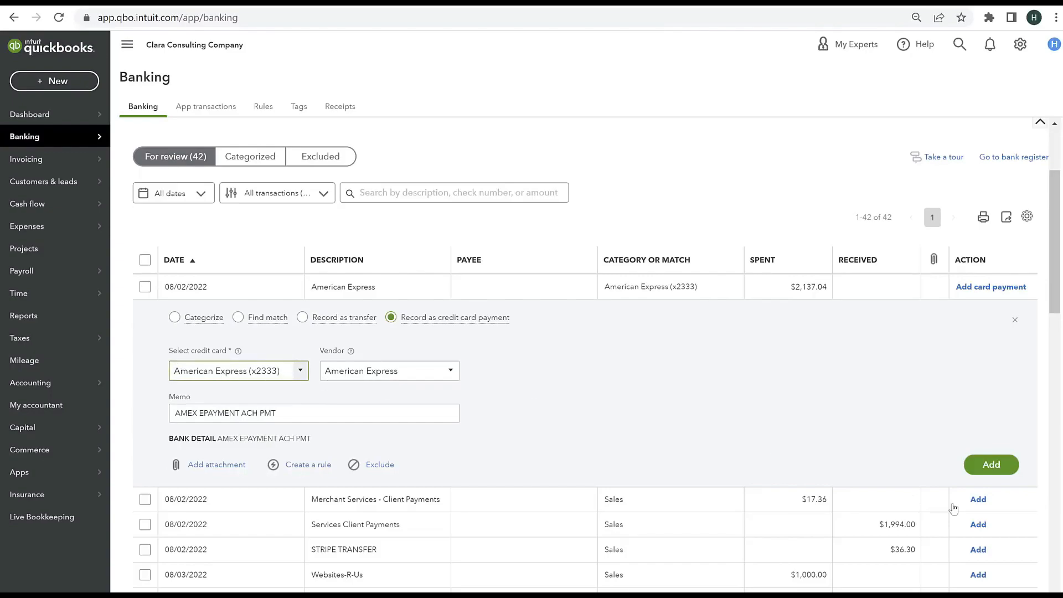
{"action": "left_click", "coordinate": [1001, 466]}
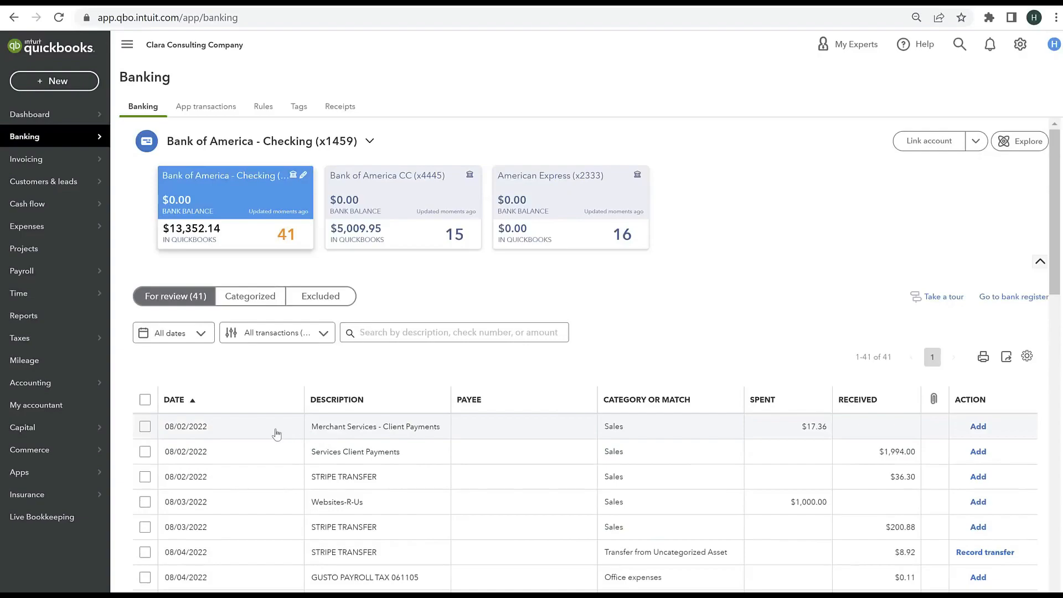
Step: Open the 08/02/2022 Merchant Services - Client Payments transaction and create payment system as its vendor
{"action": "left_click", "coordinate": [311, 434]}
{"action": "scroll", "coordinate": [529, 413], "scroll_direction": "down", "scroll_amount": 2}
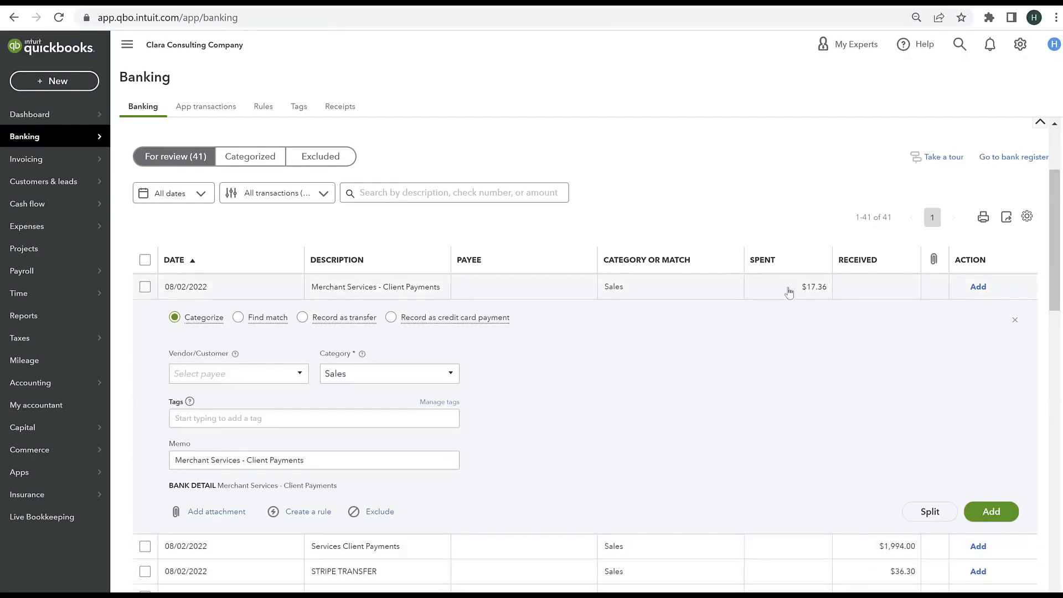
{"action": "left_click", "coordinate": [203, 373]}
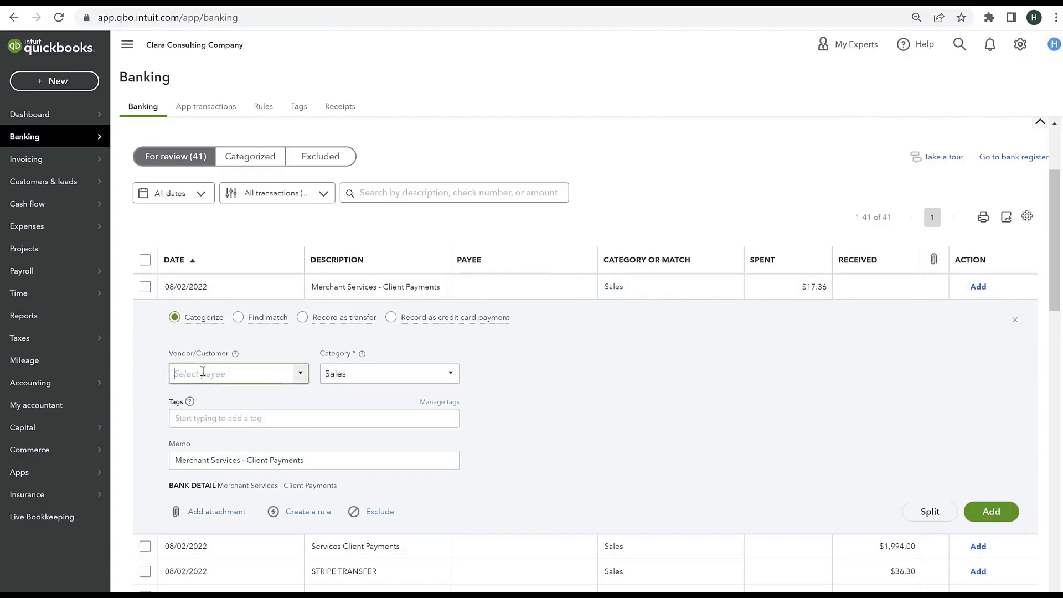
{"action": "type", "text": "payment"}
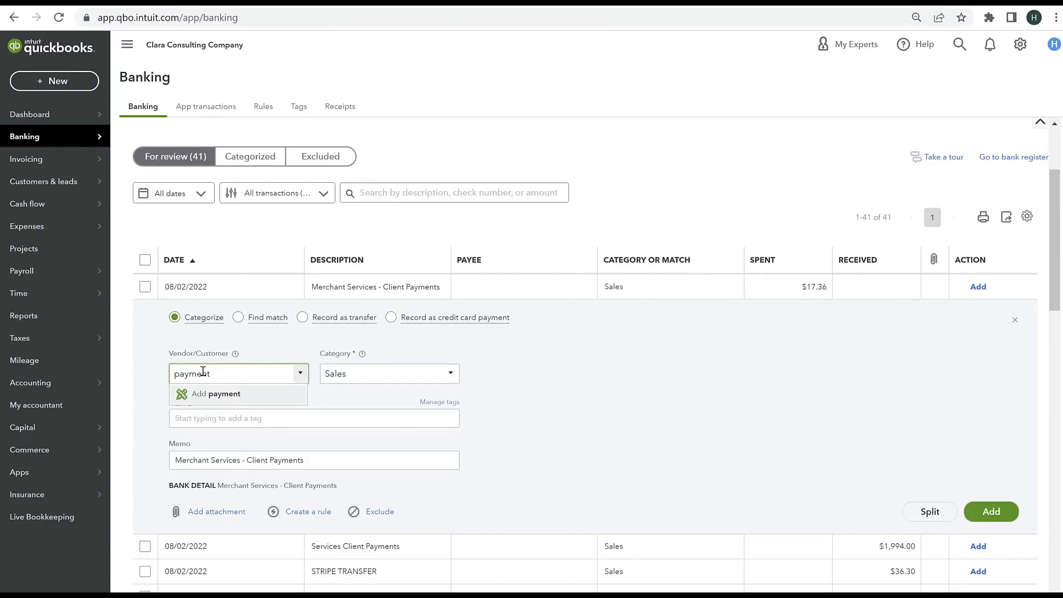
{"action": "type", "text": " system"}
{"action": "left_click", "coordinate": [216, 394]}
{"action": "left_click", "coordinate": [331, 224]}
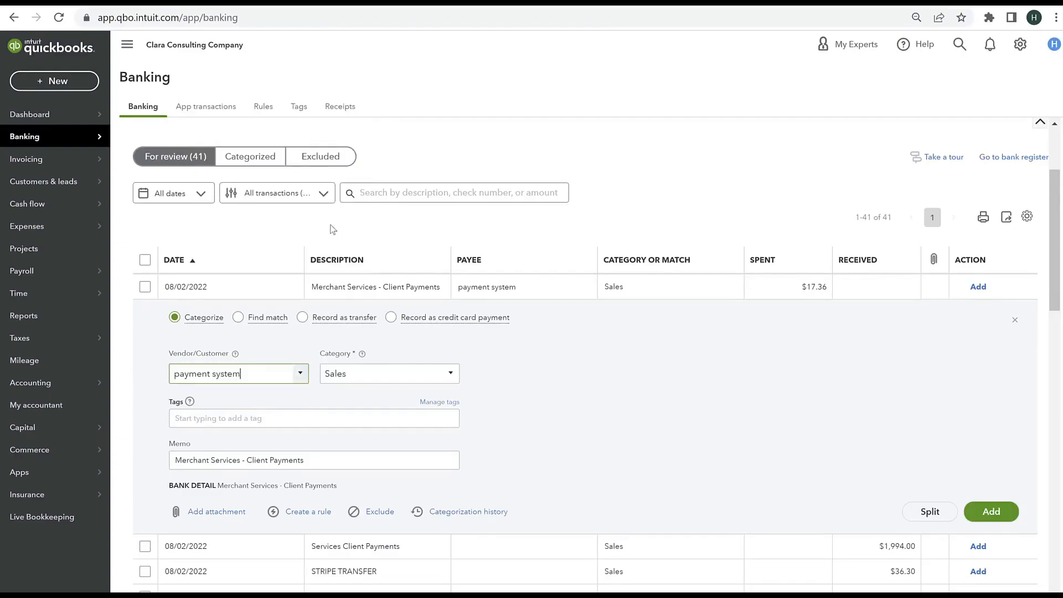
Step: Categorize the Merchant Services transaction as Office expenses:Merchant account fees and add it to the books
{"action": "left_click", "coordinate": [352, 375]}
{"action": "type", "text": "merchant a"}
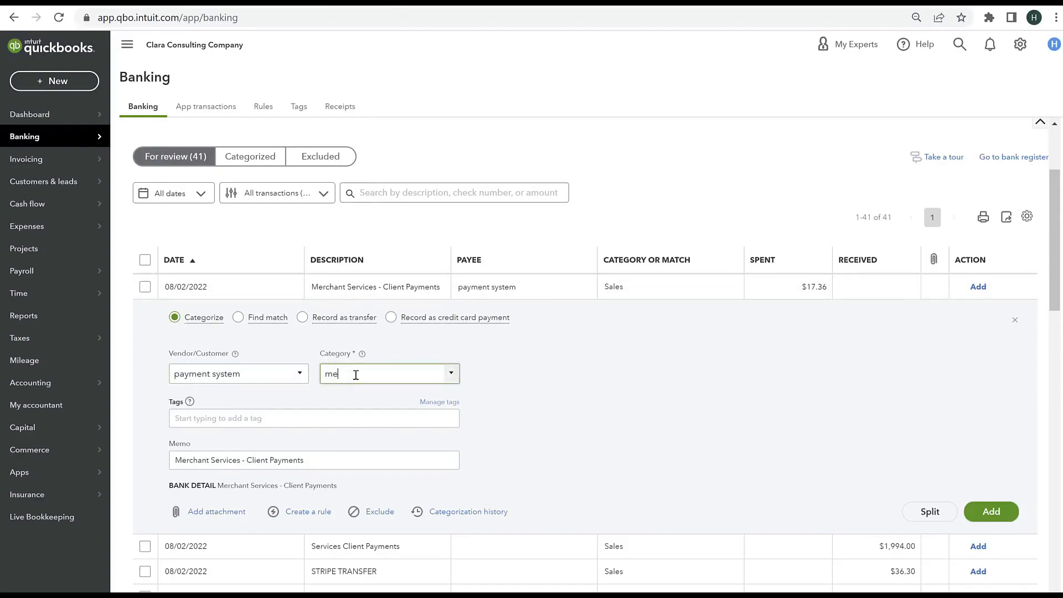
{"action": "left_click", "coordinate": [371, 415]}
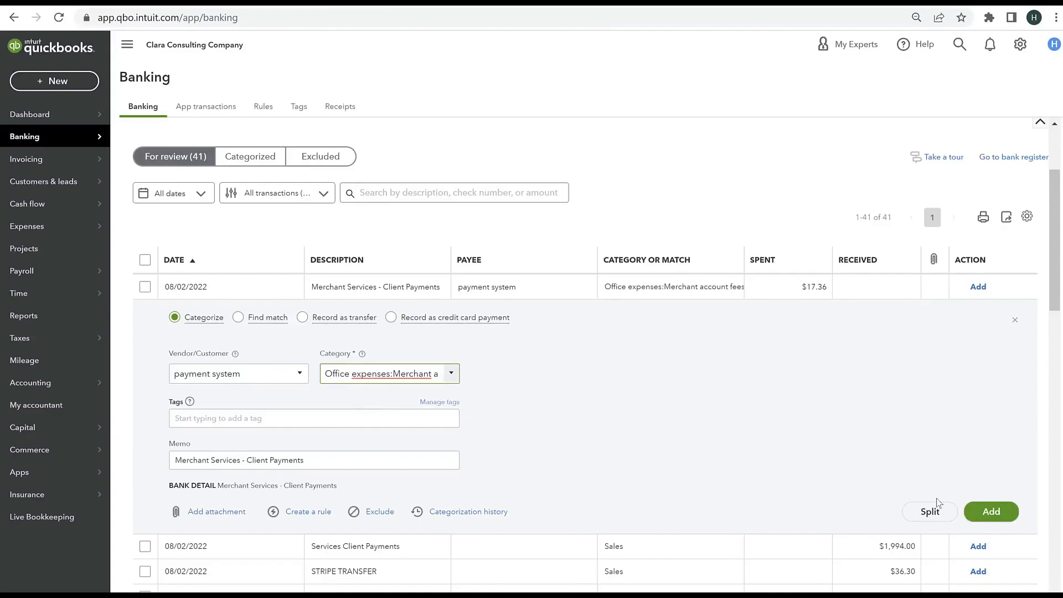
{"action": "left_click", "coordinate": [1002, 516]}
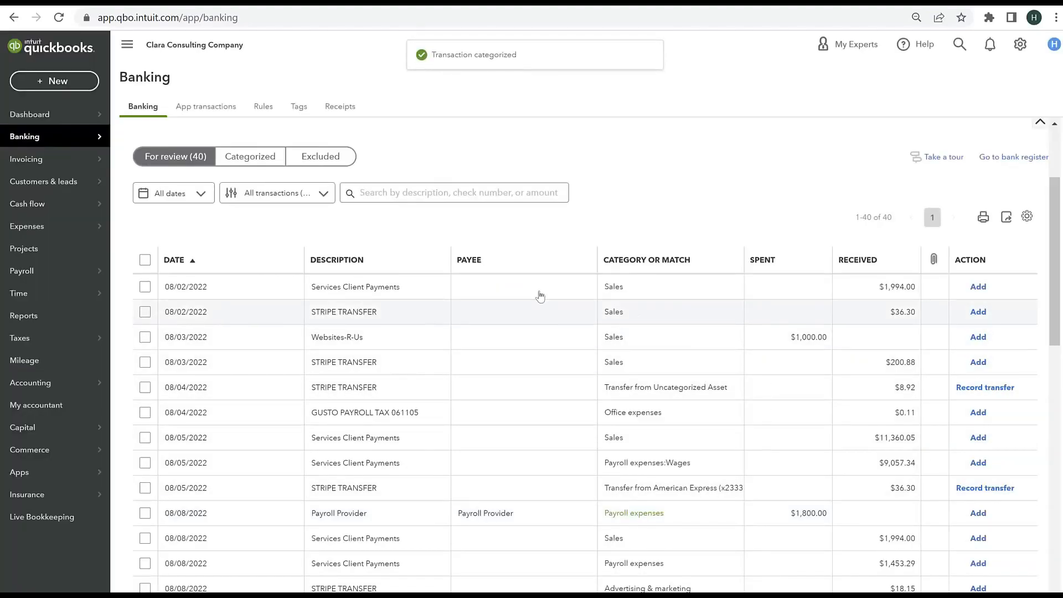
Step: Open the 08/02/2022 Services Client Payments deposit and assign it the payee payment system and the category Sales
{"action": "left_click", "coordinate": [413, 292]}
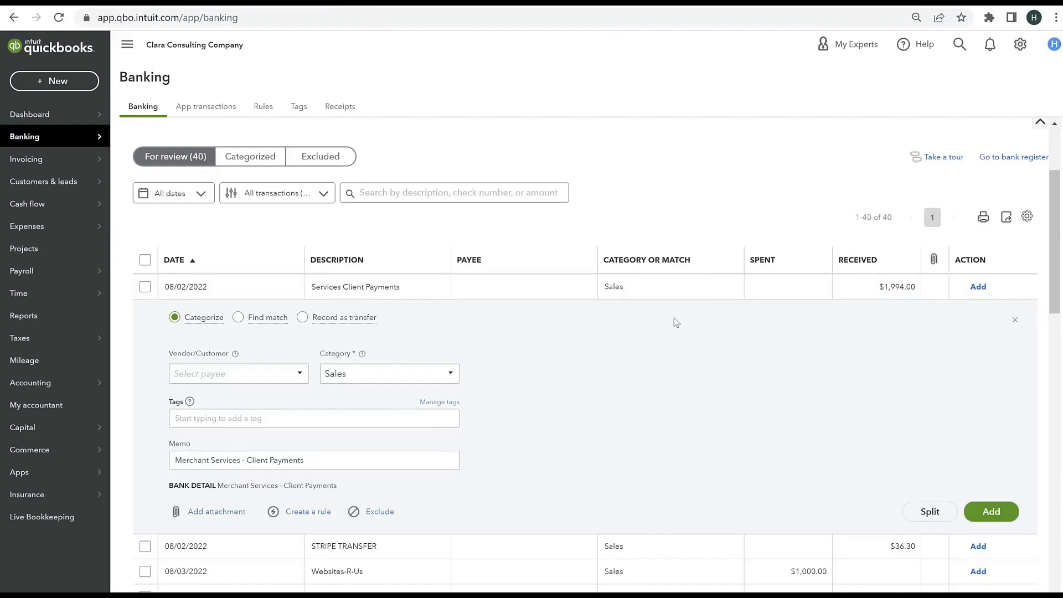
{"action": "type", "text": "pat"}
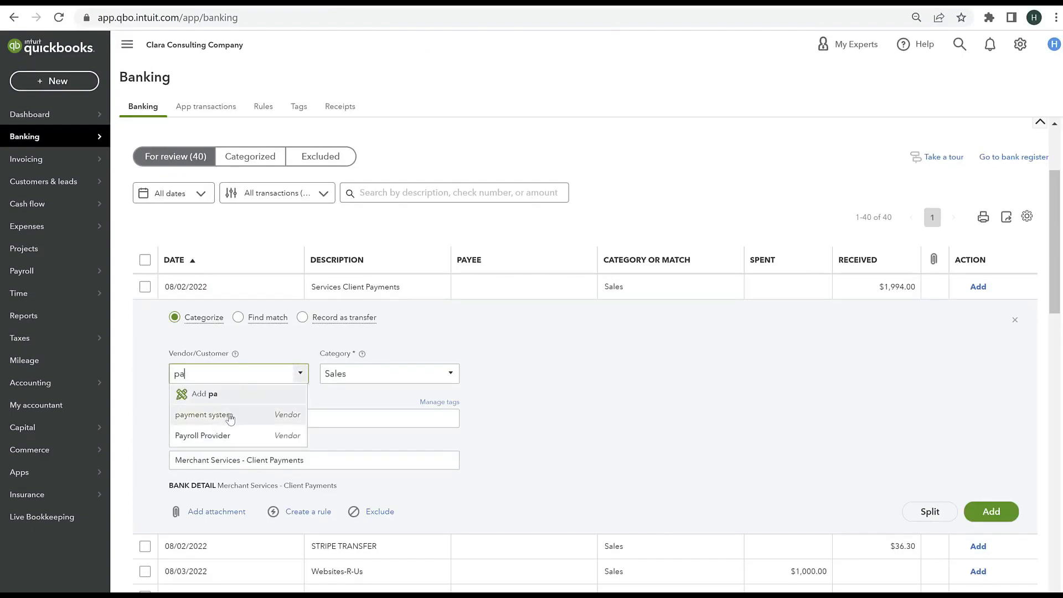
{"action": "left_click", "coordinate": [230, 416]}
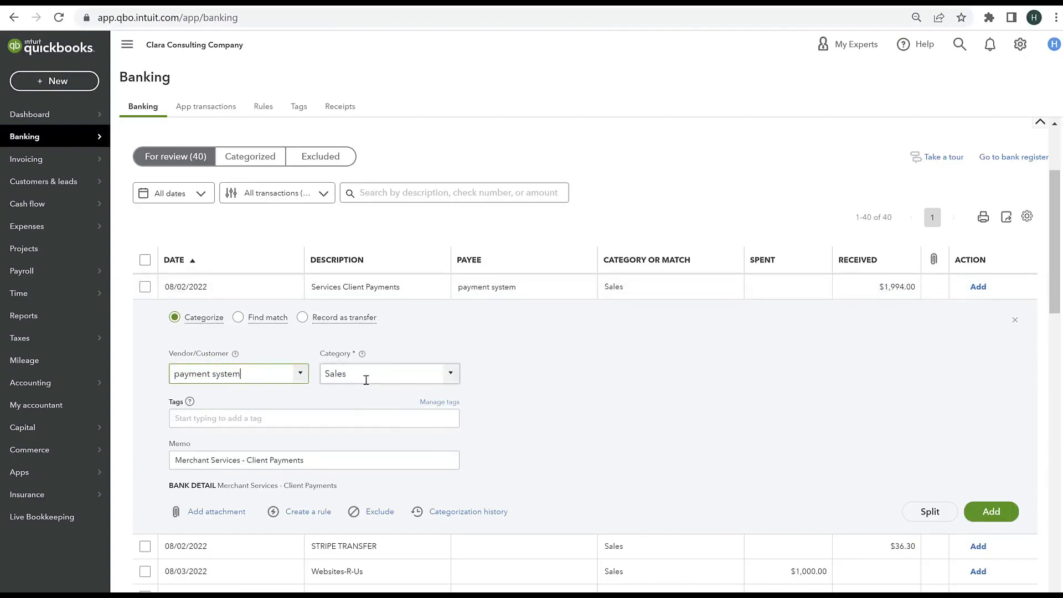
{"action": "left_click", "coordinate": [453, 375]}
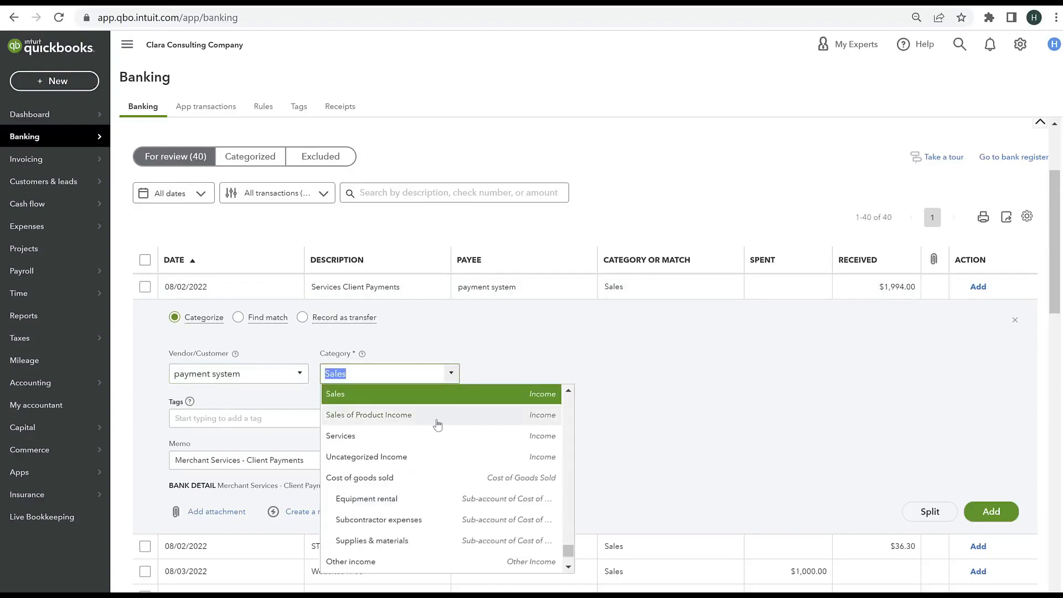
{"action": "scroll", "coordinate": [438, 424], "scroll_direction": "up", "scroll_amount": 2}
{"action": "scroll", "coordinate": [437, 424], "scroll_direction": "up", "scroll_amount": 2}
{"action": "scroll", "coordinate": [428, 443], "scroll_direction": "down", "scroll_amount": 5}
{"action": "scroll", "coordinate": [368, 415], "scroll_direction": "up", "scroll_amount": 2}
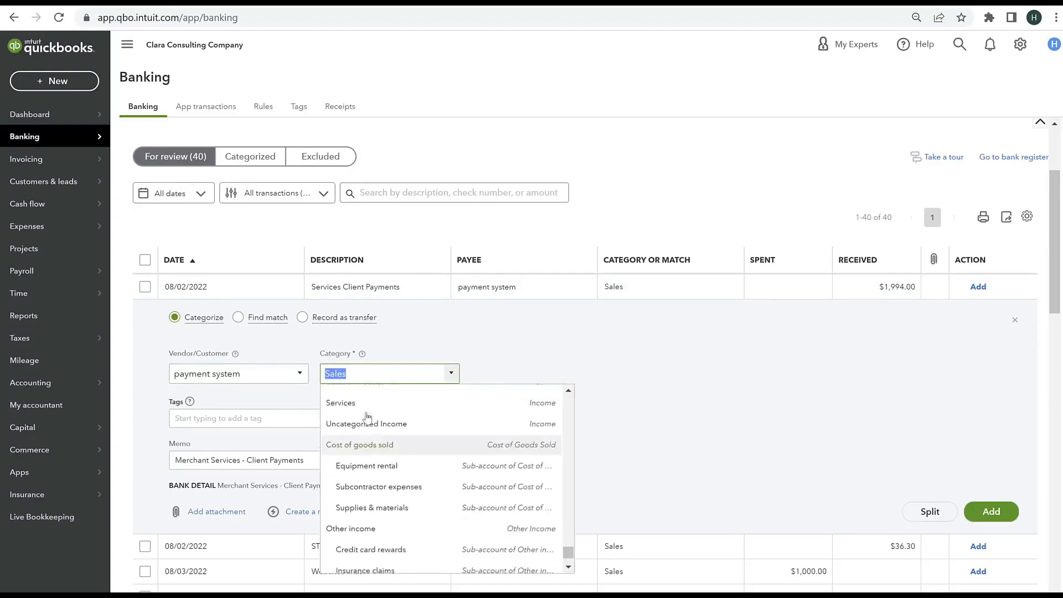
{"action": "left_click", "coordinate": [346, 397]}
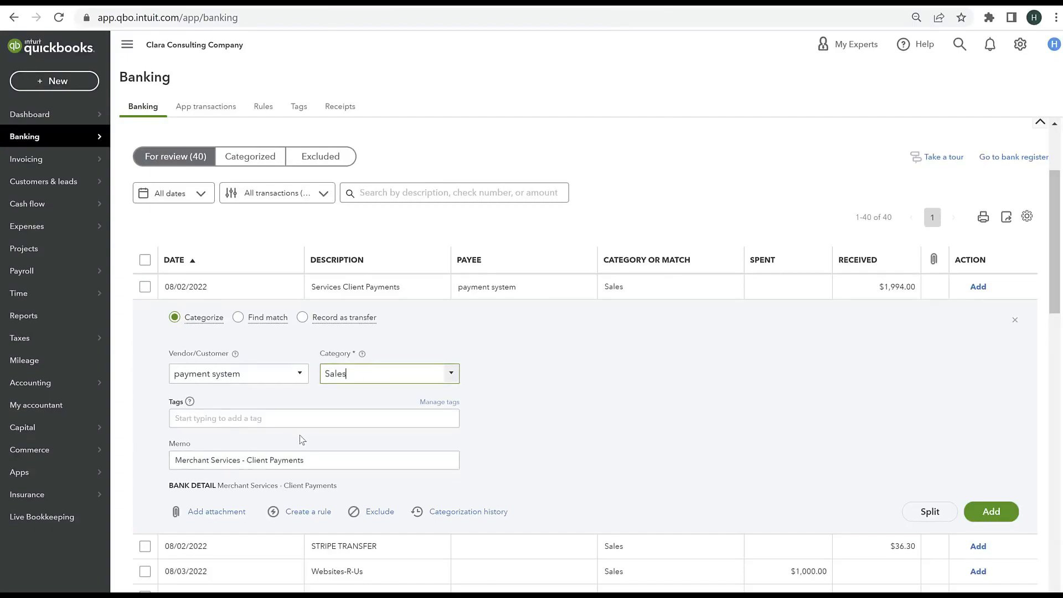
Step: Start a rule from this deposit, name it Incoming Consulting Payments, and check its description condition and Sales category
{"action": "left_click", "coordinate": [317, 515]}
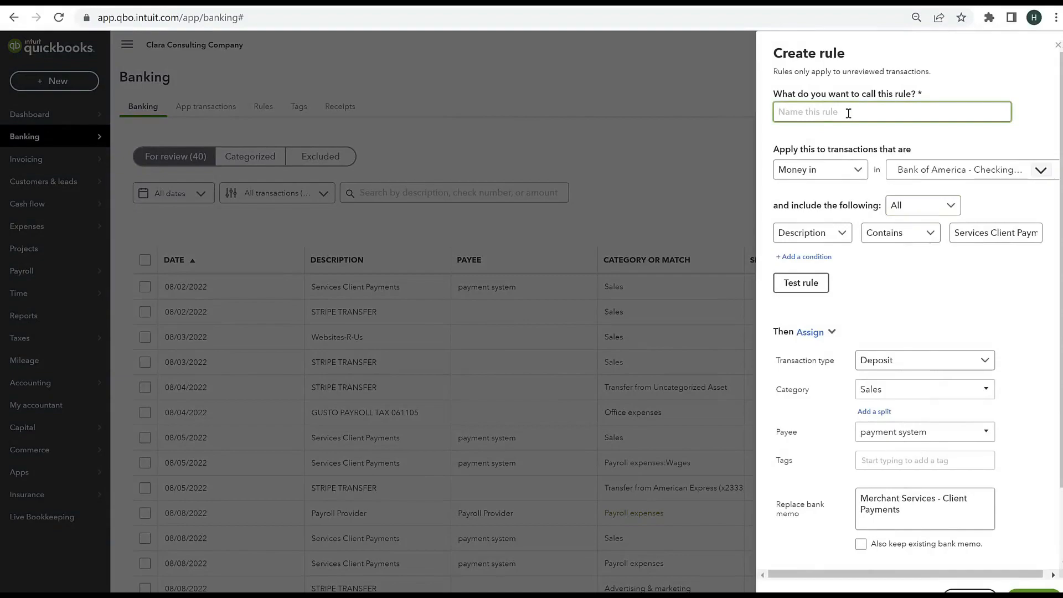
{"action": "type", "text": "Income"}
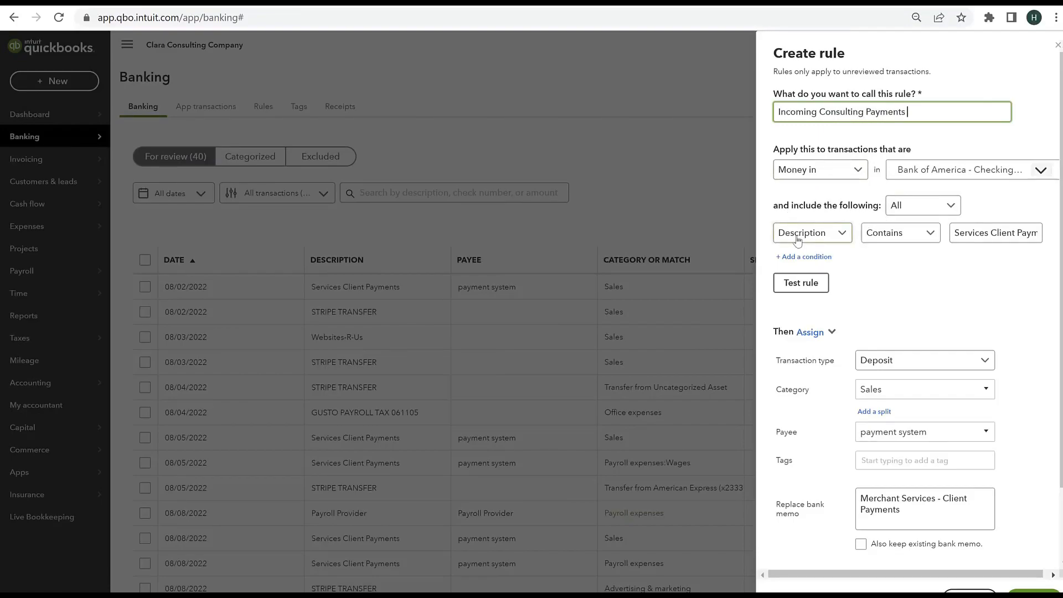
{"action": "left_click", "coordinate": [956, 235]}
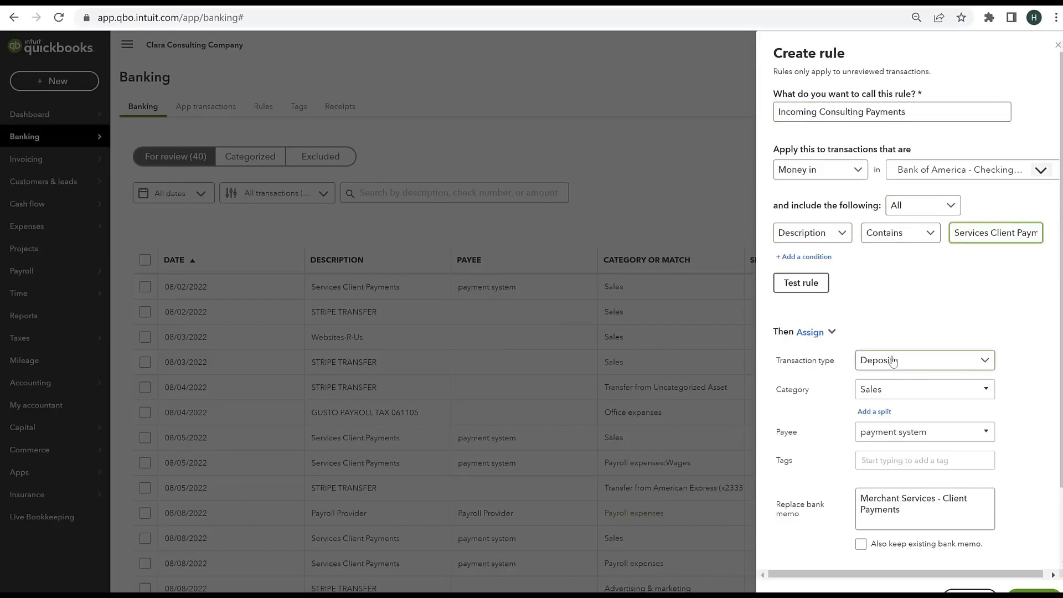
{"action": "left_click", "coordinate": [875, 391]}
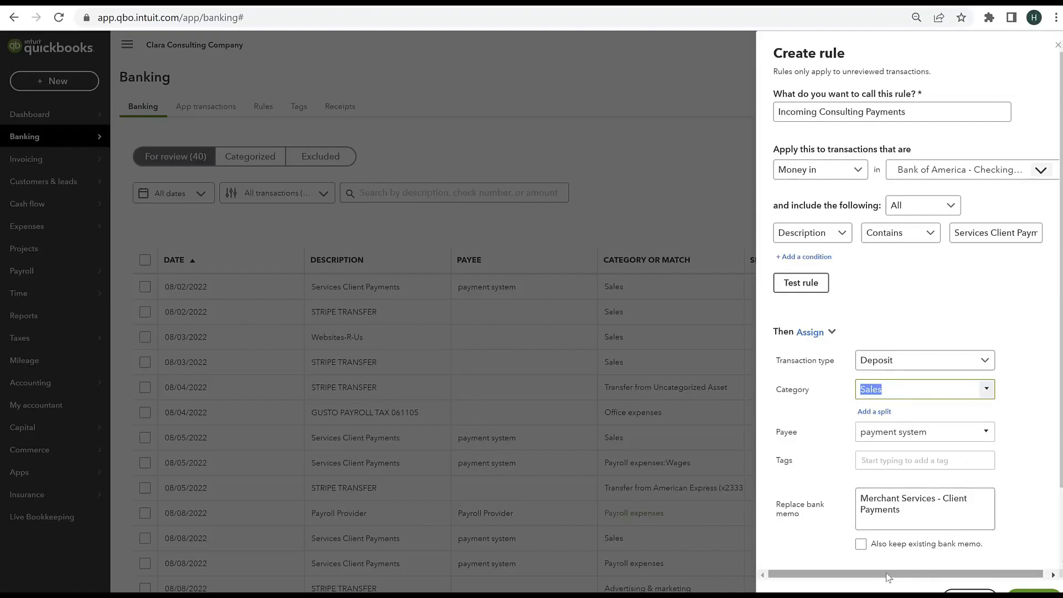
Step: Set the rule to keep the existing bank memo, turn off Auto-add, and save it
{"action": "scroll", "coordinate": [935, 502], "scroll_direction": "down", "scroll_amount": 2}
{"action": "left_click", "coordinate": [861, 459]}
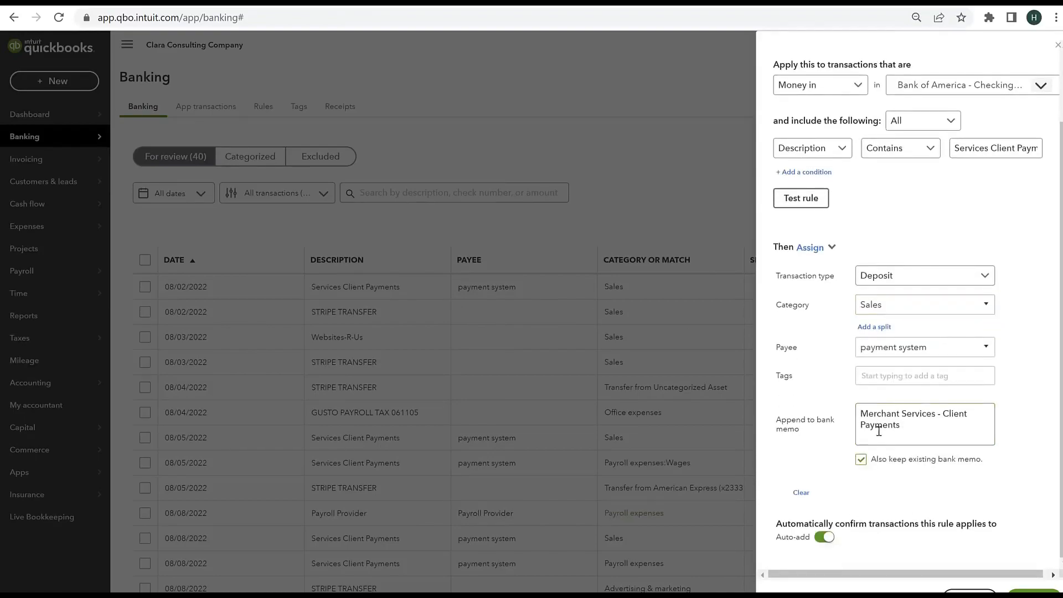
{"action": "left_click", "coordinate": [818, 539]}
{"action": "scroll", "coordinate": [864, 208], "scroll_direction": "up", "scroll_amount": 3}
{"action": "scroll", "coordinate": [870, 205], "scroll_direction": "down", "scroll_amount": 1}
{"action": "scroll", "coordinate": [870, 206], "scroll_direction": "down", "scroll_amount": 1}
{"action": "left_click", "coordinate": [1030, 592]}
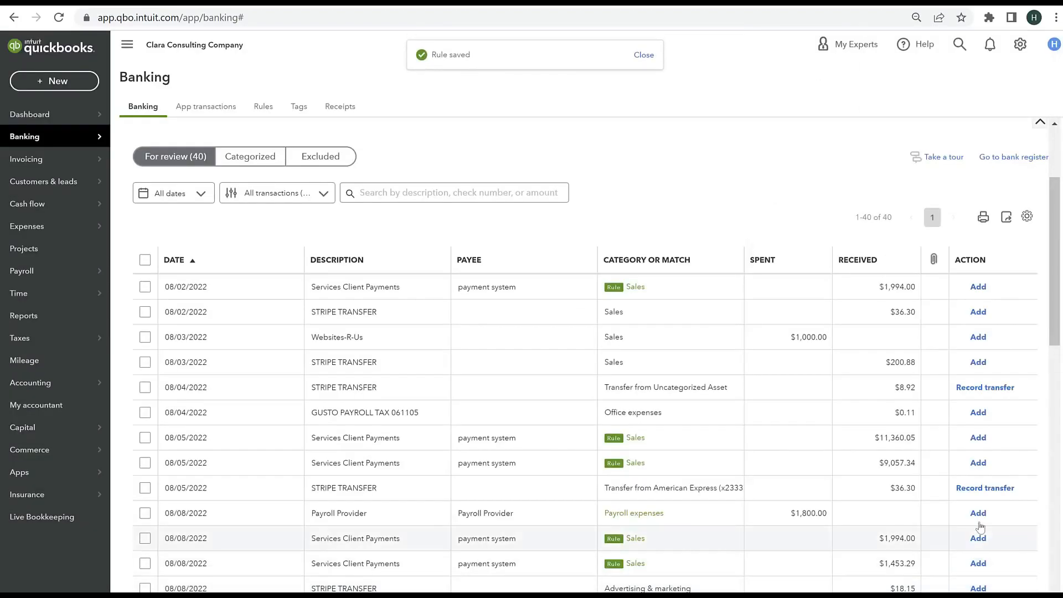
Step: Review the rule's matches in the transaction list and add the 08/02/2022 Services Client Payments deposit to the books
{"action": "scroll", "coordinate": [659, 249], "scroll_direction": "down", "scroll_amount": 4}
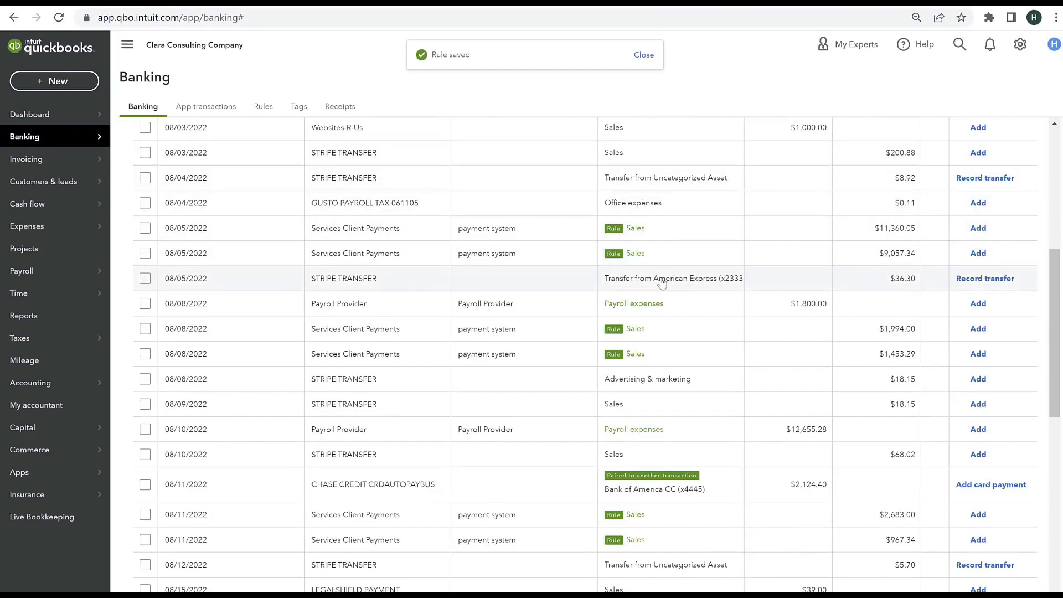
{"action": "scroll", "coordinate": [646, 460], "scroll_direction": "down", "scroll_amount": 3}
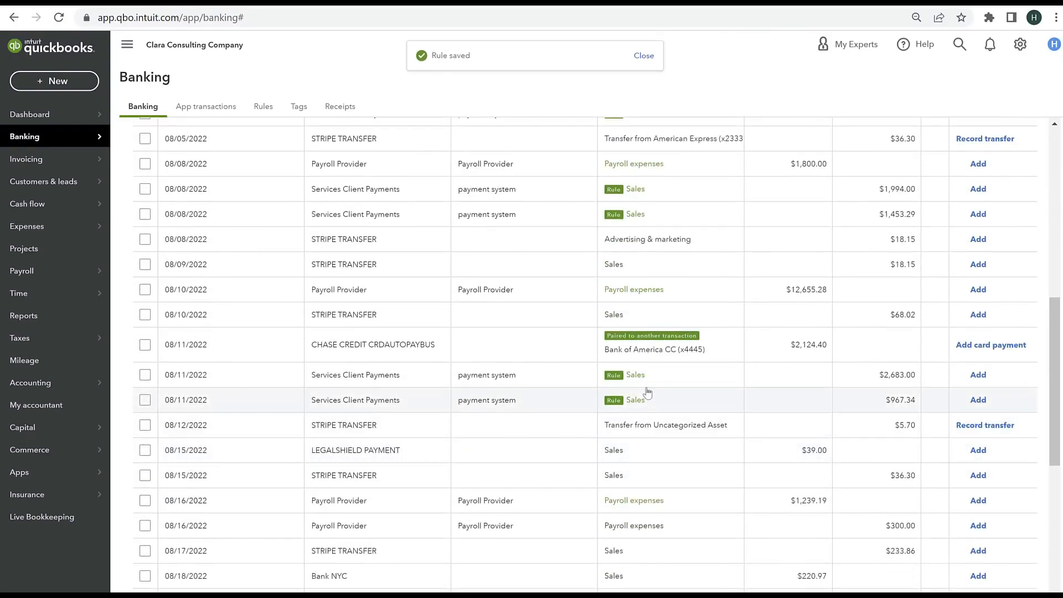
{"action": "scroll", "coordinate": [636, 330], "scroll_direction": "down", "scroll_amount": 7}
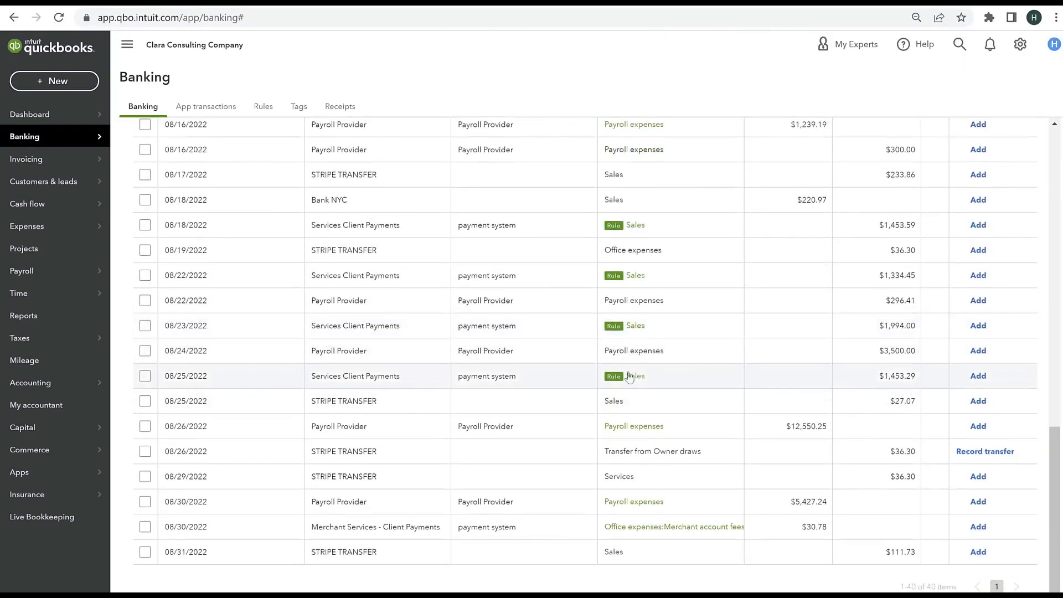
{"action": "scroll", "coordinate": [631, 374], "scroll_direction": "up", "scroll_amount": 15}
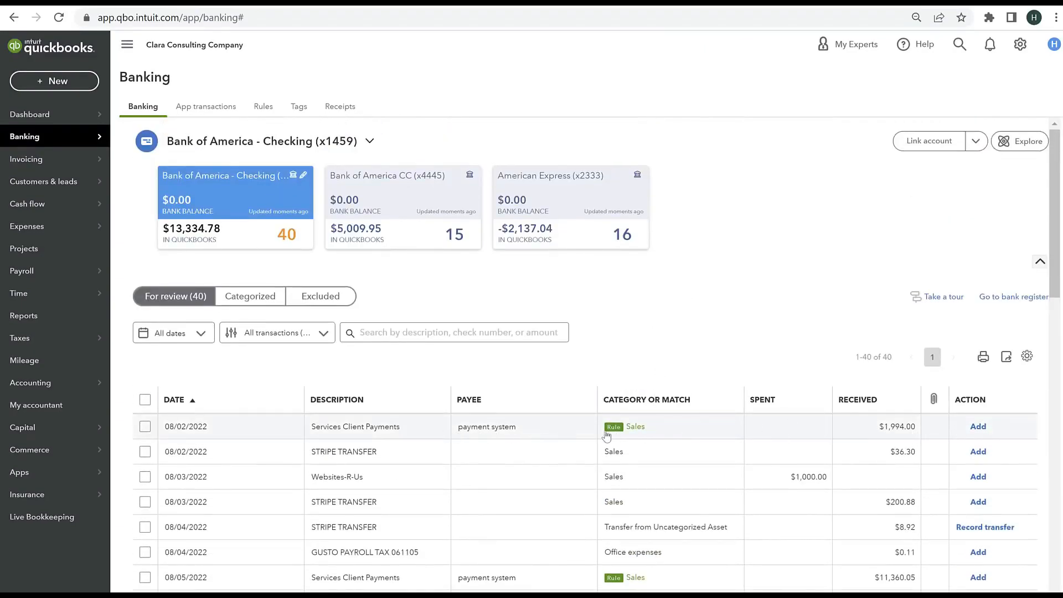
{"action": "left_click", "coordinate": [985, 428]}
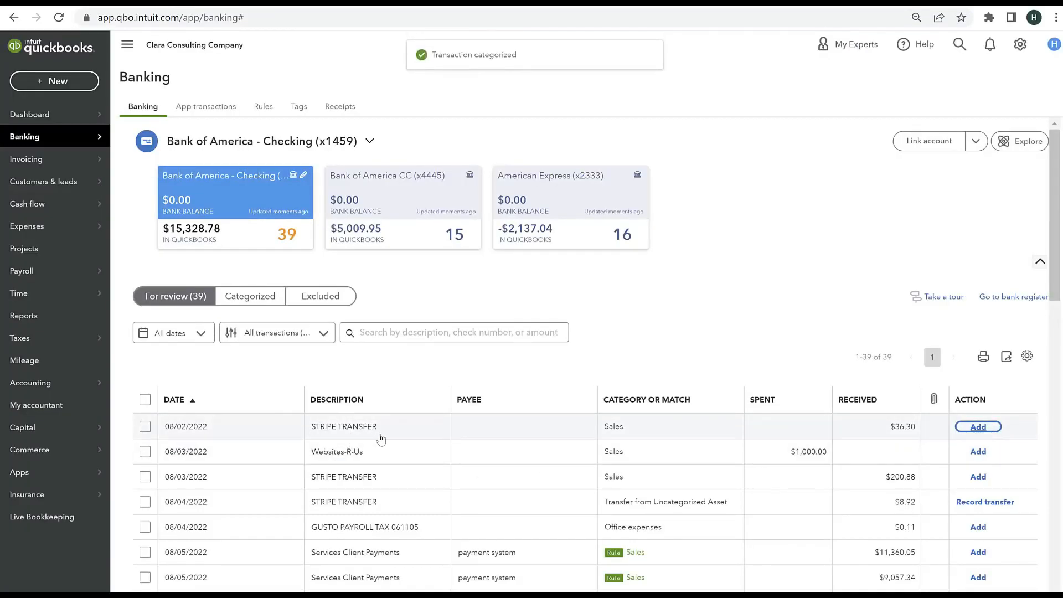
Step: Open the 08/02/2022 STRIPE TRANSFER deposit and create Stripe as its payee with the type Customer
{"action": "left_click", "coordinate": [381, 439]}
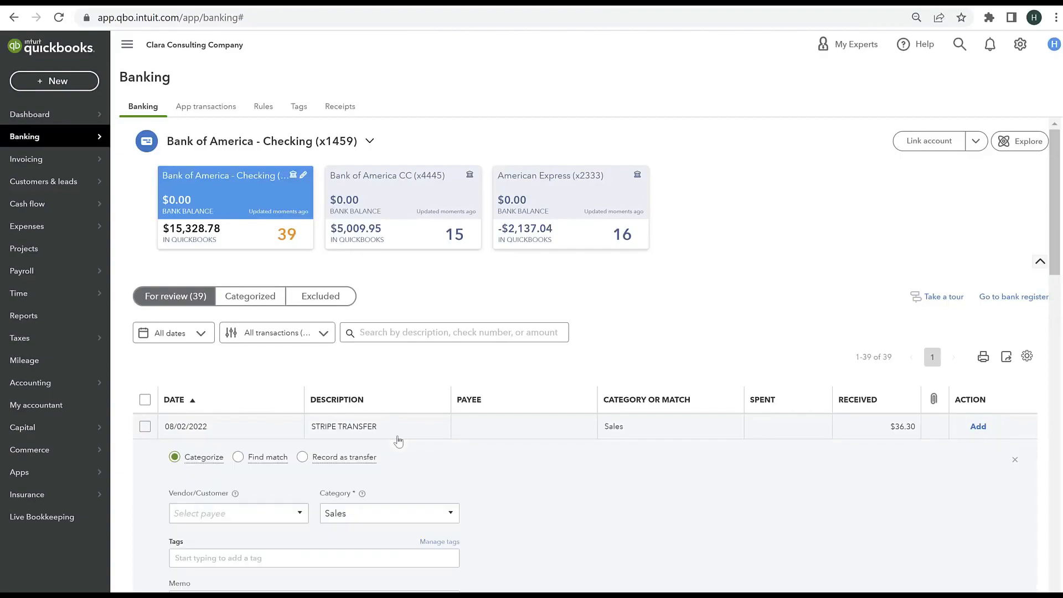
{"action": "scroll", "coordinate": [388, 433], "scroll_direction": "down", "scroll_amount": 4}
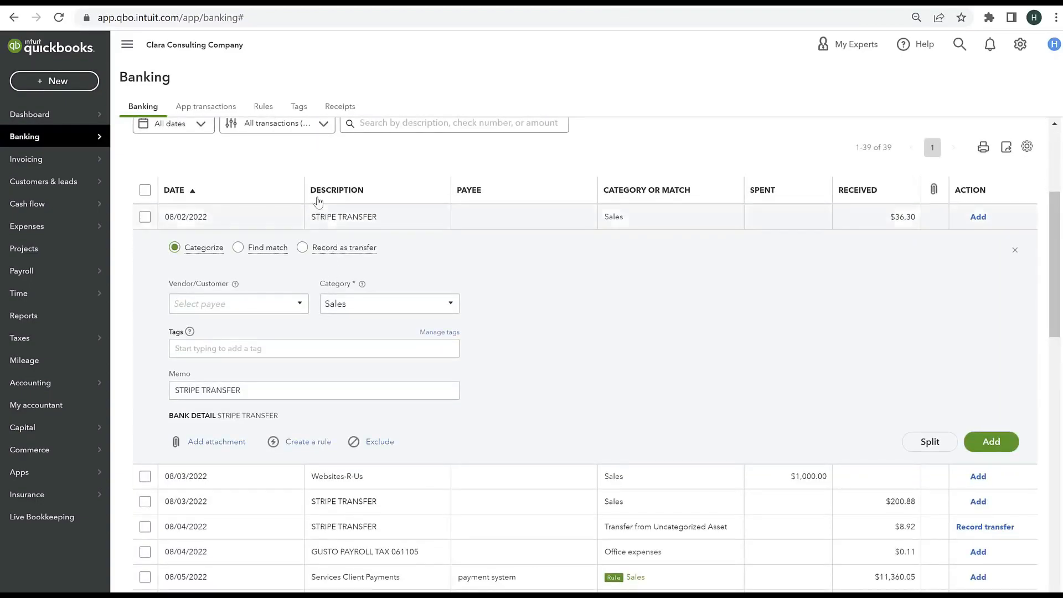
{"action": "left_click", "coordinate": [219, 301]}
{"action": "type", "text": "Stripr"}
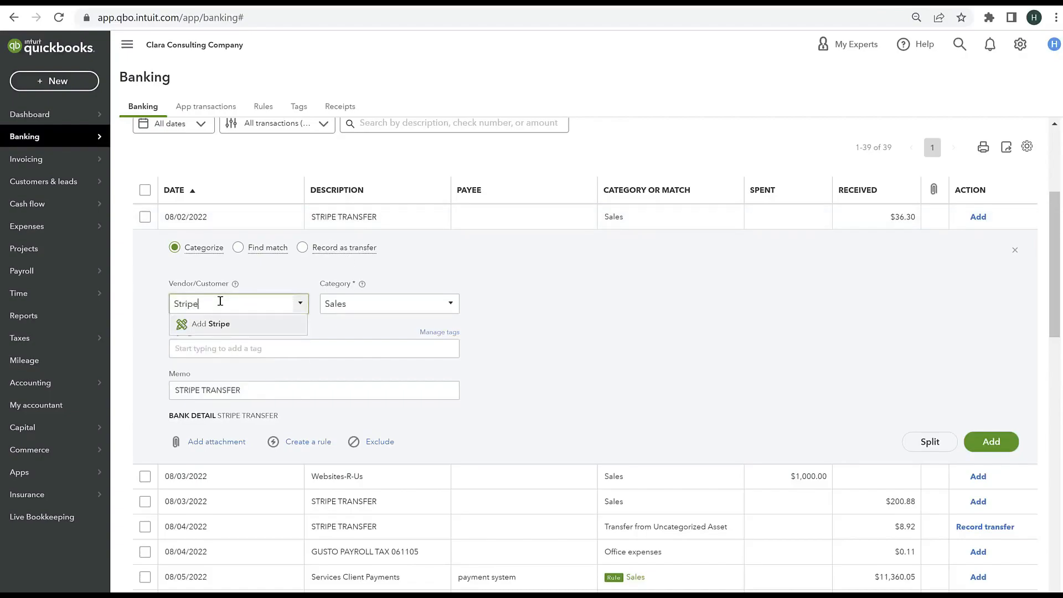
{"action": "left_click", "coordinate": [220, 324]}
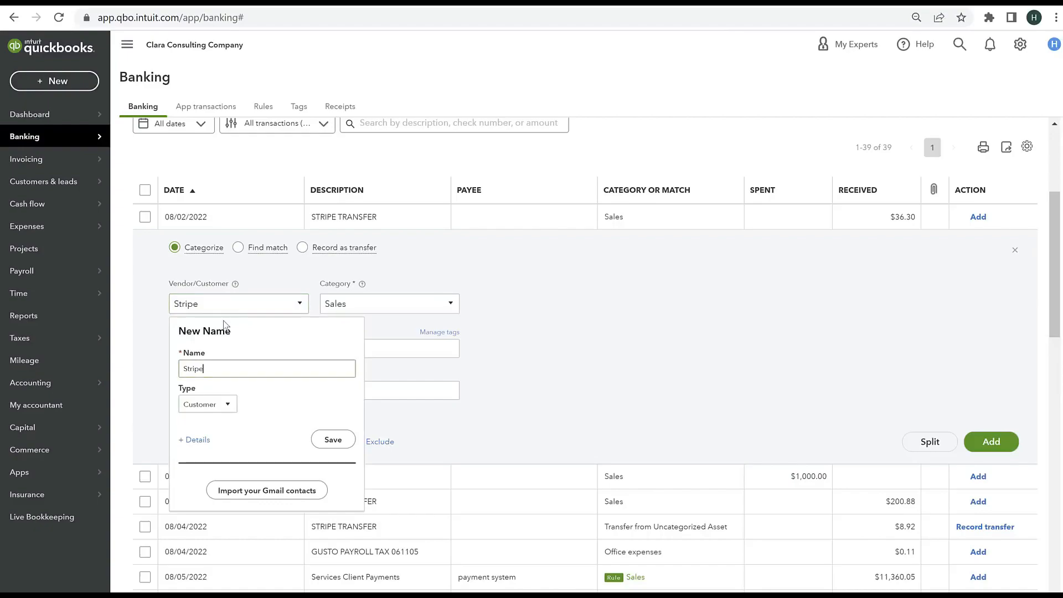
{"action": "left_click", "coordinate": [324, 441]}
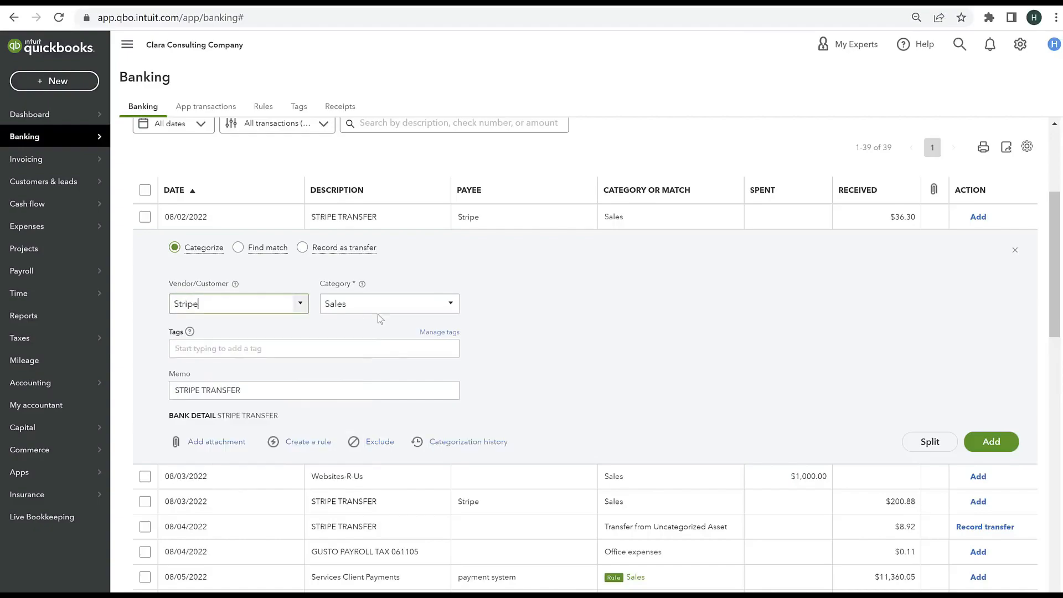
Step: Set the STRIPE TRANSFER deposit's category to Sales of Product Income
{"action": "left_click", "coordinate": [384, 304]}
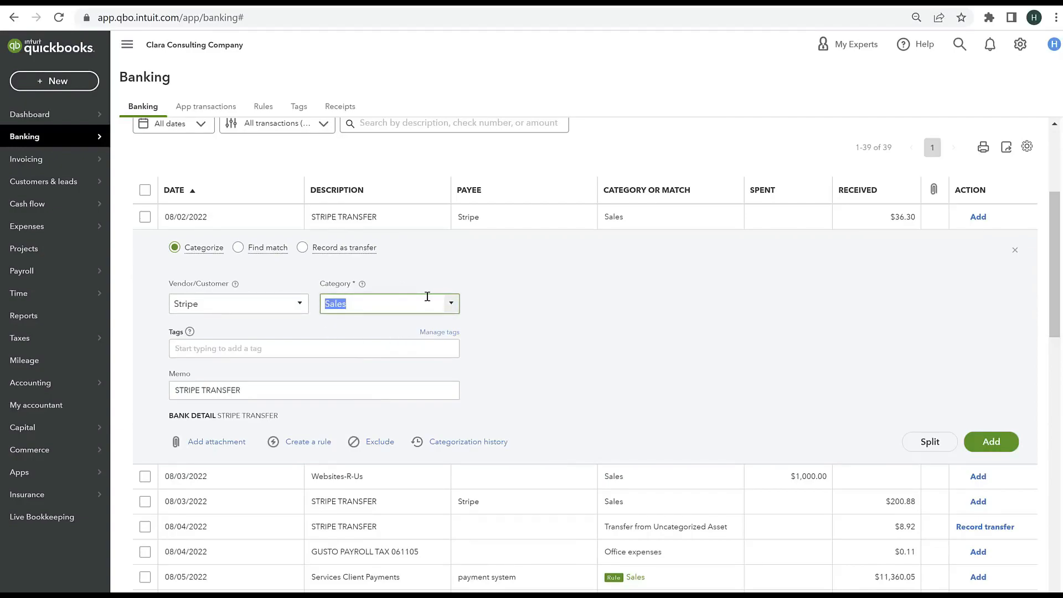
{"action": "left_click", "coordinate": [451, 304]}
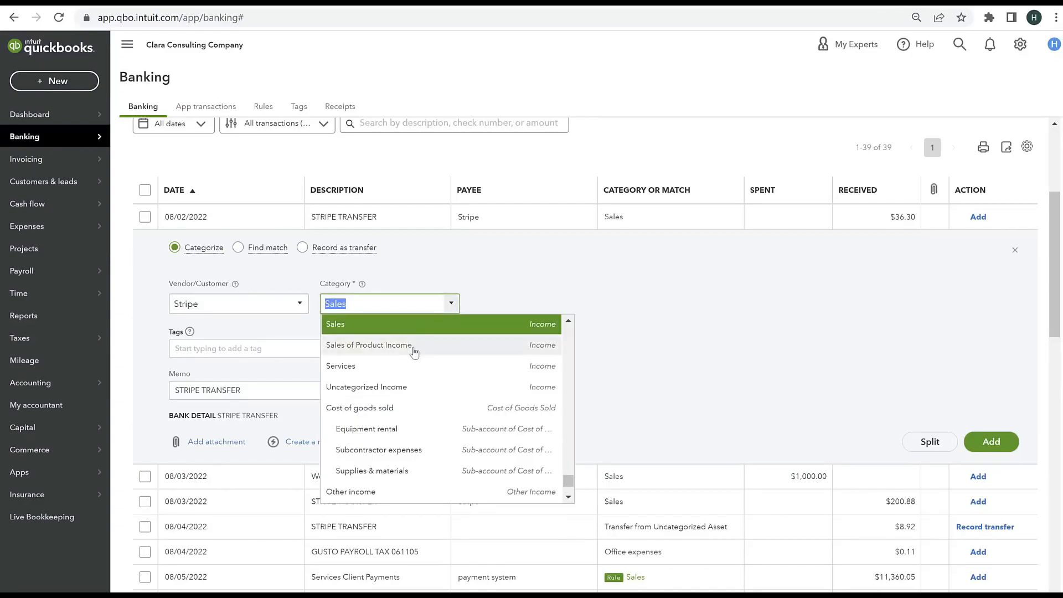
{"action": "left_click", "coordinate": [372, 346]}
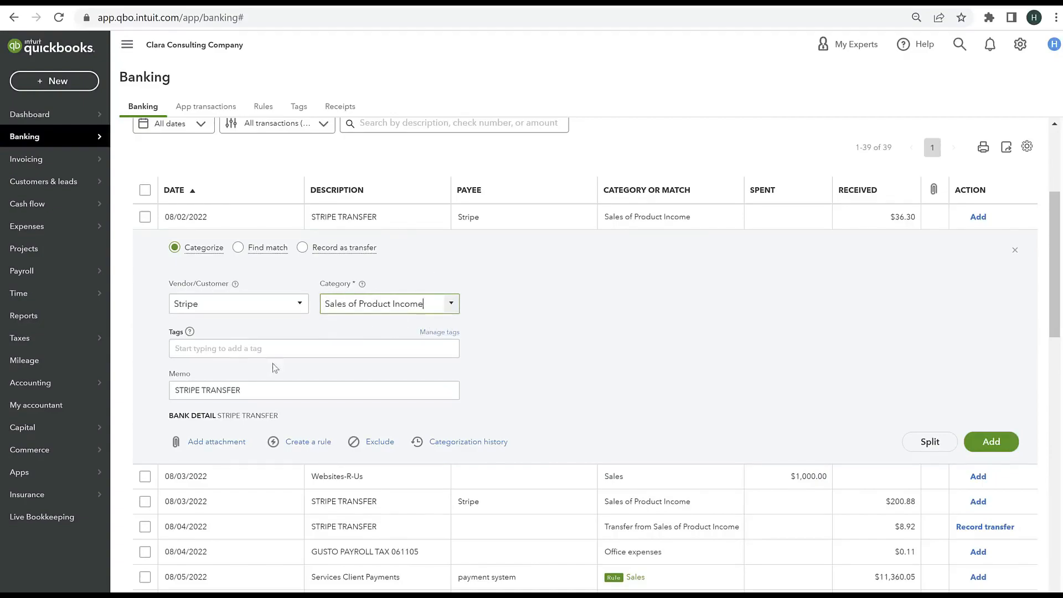
Step: Create and save a named rule for STRIPE TRANSFER deposits that keeps the existing bank memo, and review the transactions it matches
{"action": "left_click", "coordinate": [308, 443]}
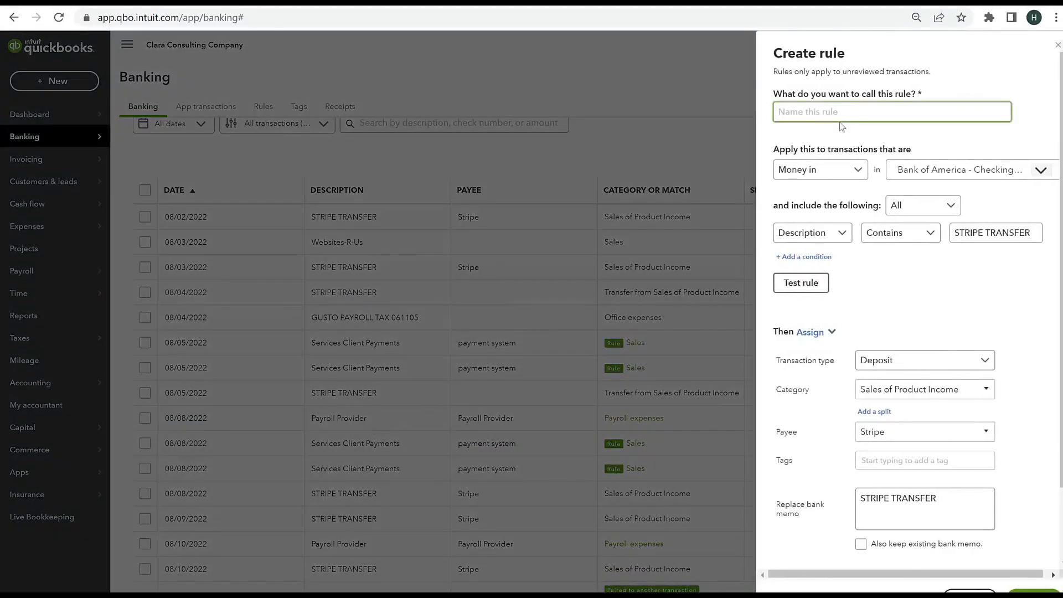
{"action": "type", "text": "Stripe payments"}
{"action": "left_click", "coordinate": [861, 544]}
{"action": "left_click", "coordinate": [1032, 591]}
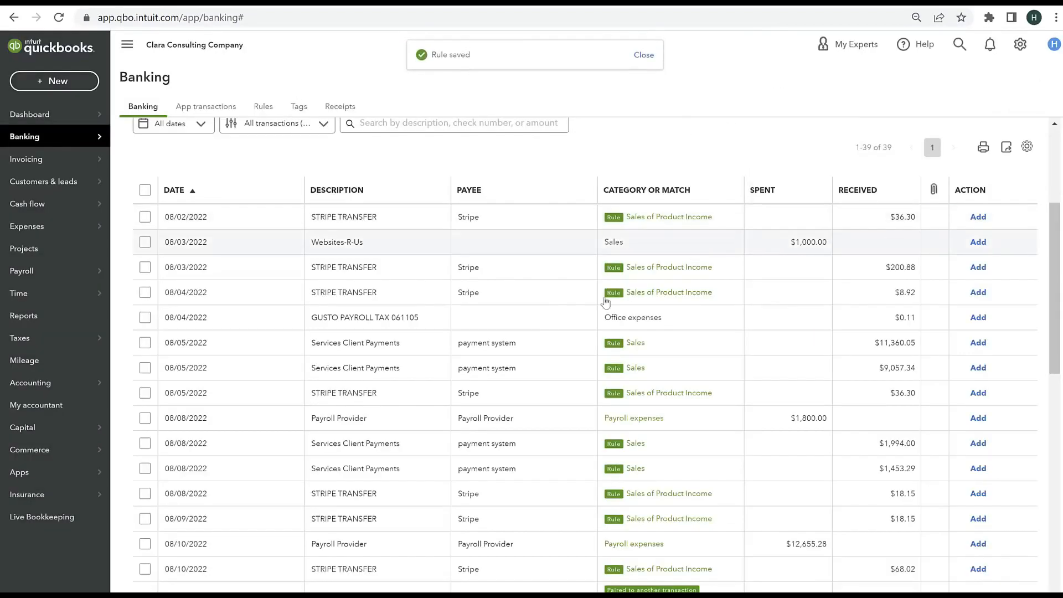
{"action": "scroll", "coordinate": [725, 372], "scroll_direction": "down", "scroll_amount": 10}
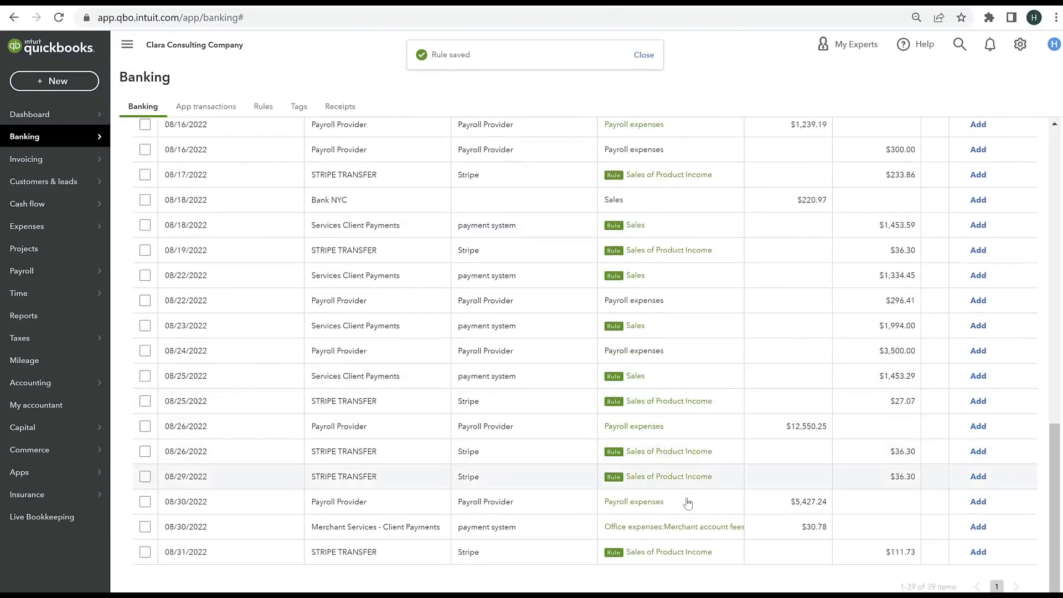
Step: Add the STRIPE TRANSFER deposits dated 08/02/2022, 08/03/2022 and 08/04/2022 to the books with their rule category
{"action": "scroll", "coordinate": [676, 387], "scroll_direction": "up", "scroll_amount": 15}
{"action": "scroll", "coordinate": [685, 411], "scroll_direction": "down", "scroll_amount": 4}
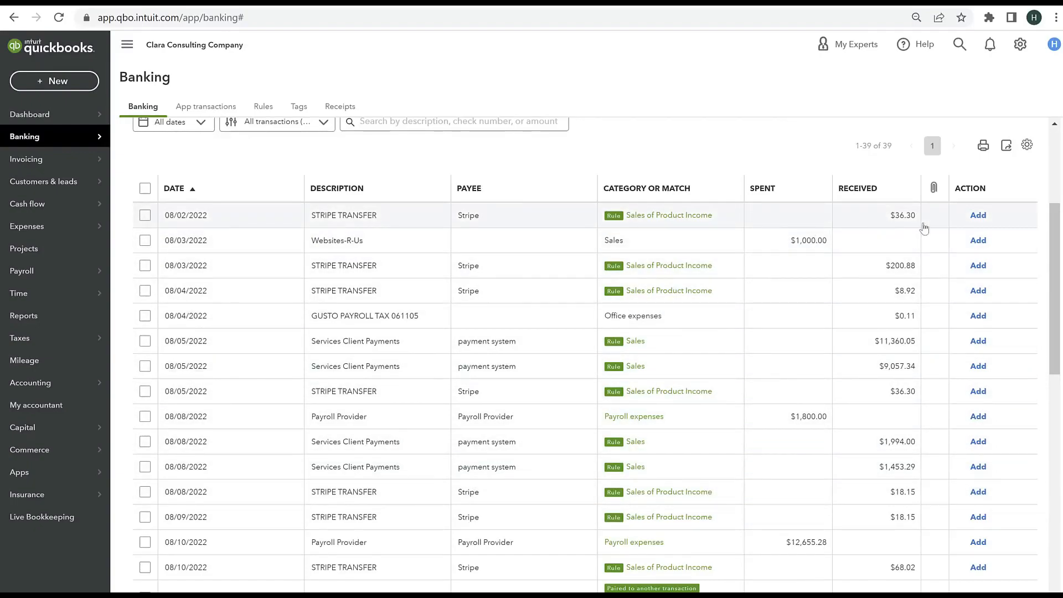
{"action": "left_click", "coordinate": [978, 216]}
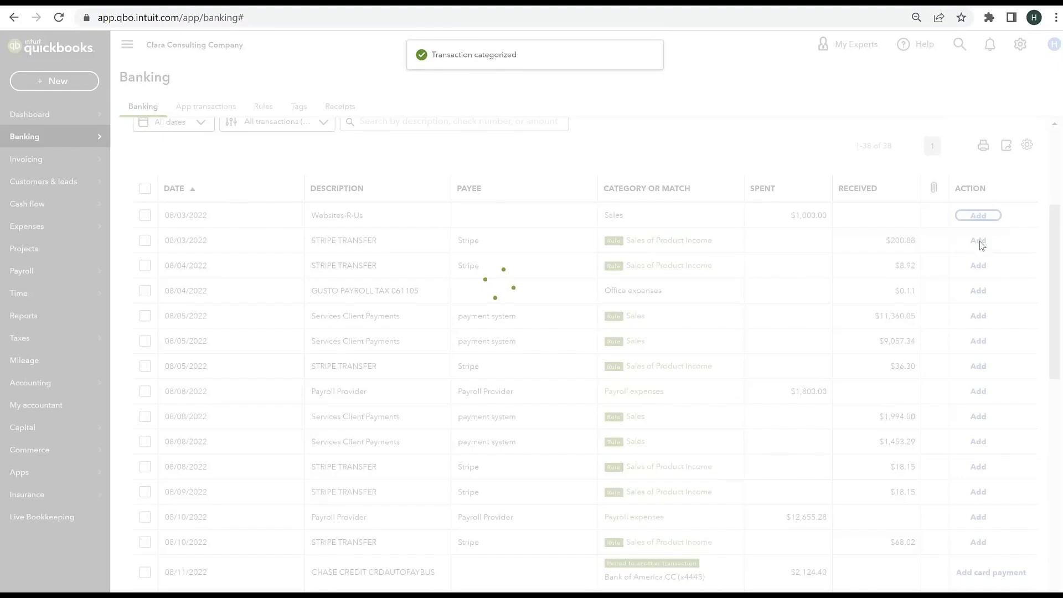
{"action": "left_click", "coordinate": [980, 242]}
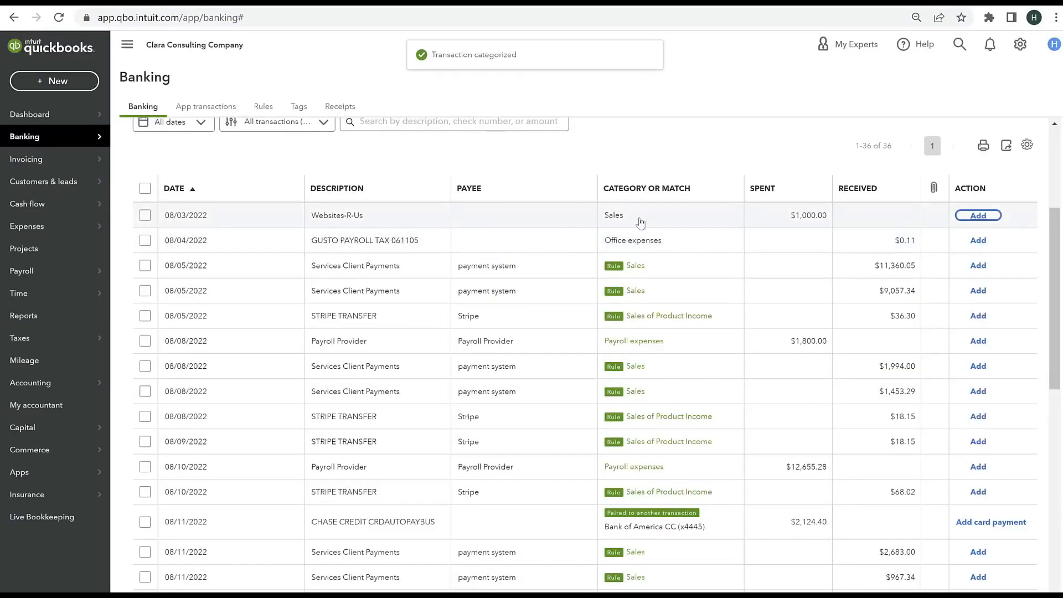
Step: Open the 08/03/2022 Websites-R-Us expense, start a new vendor payee named Websites R us and open its full details
{"action": "left_click", "coordinate": [395, 222]}
{"action": "left_click", "coordinate": [245, 300]}
{"action": "type", "text": "Websites R us"}
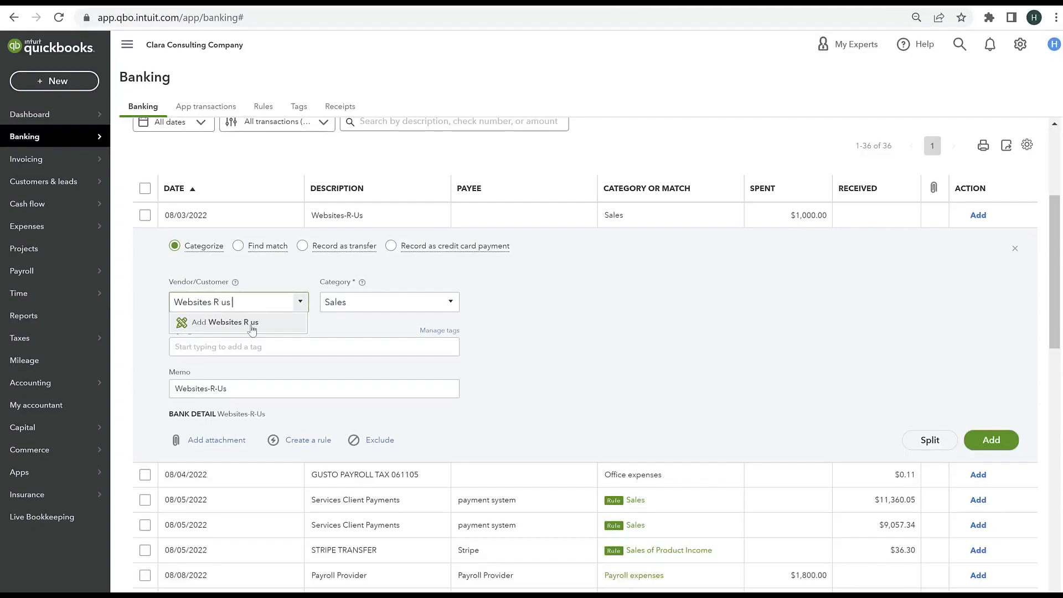
{"action": "left_click", "coordinate": [250, 323]}
{"action": "left_click", "coordinate": [198, 439]}
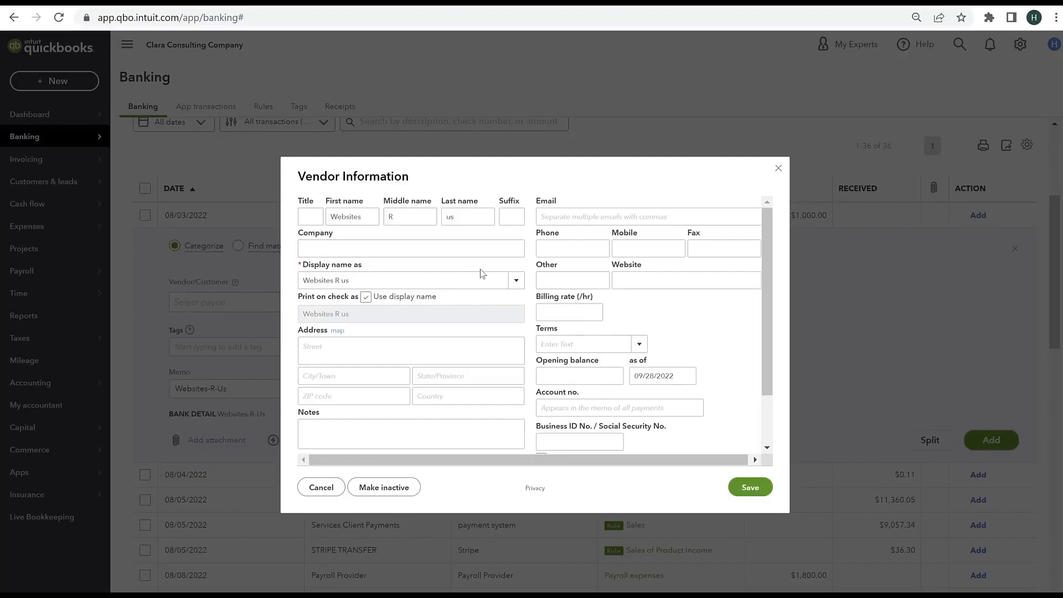
Step: Change the last name in the Websites R us vendor information to Us
{"action": "scroll", "coordinate": [480, 269], "scroll_direction": "down", "scroll_amount": 1}
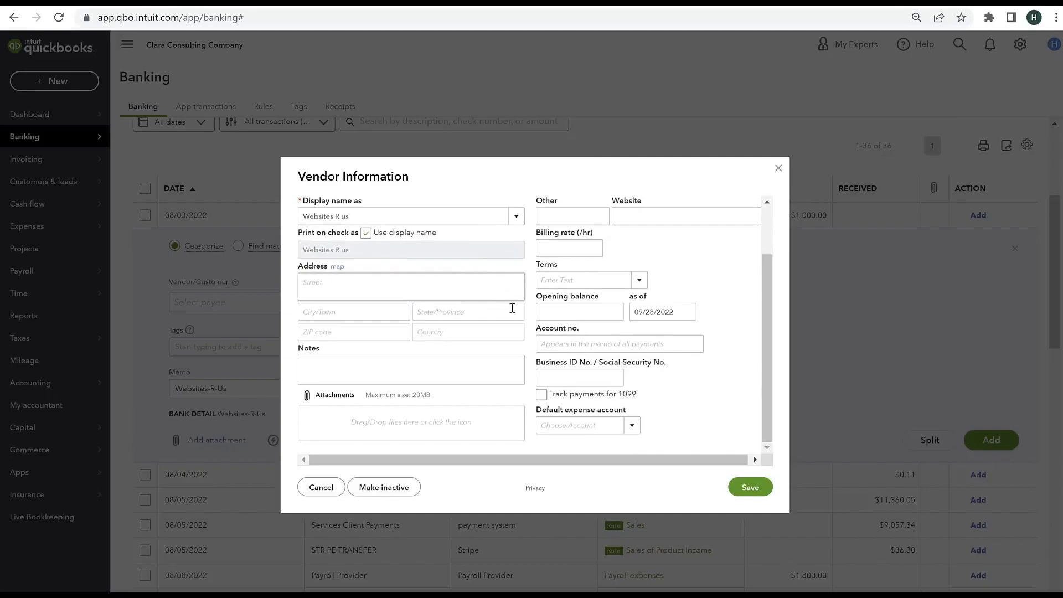
{"action": "scroll", "coordinate": [513, 308], "scroll_direction": "up", "scroll_amount": 1}
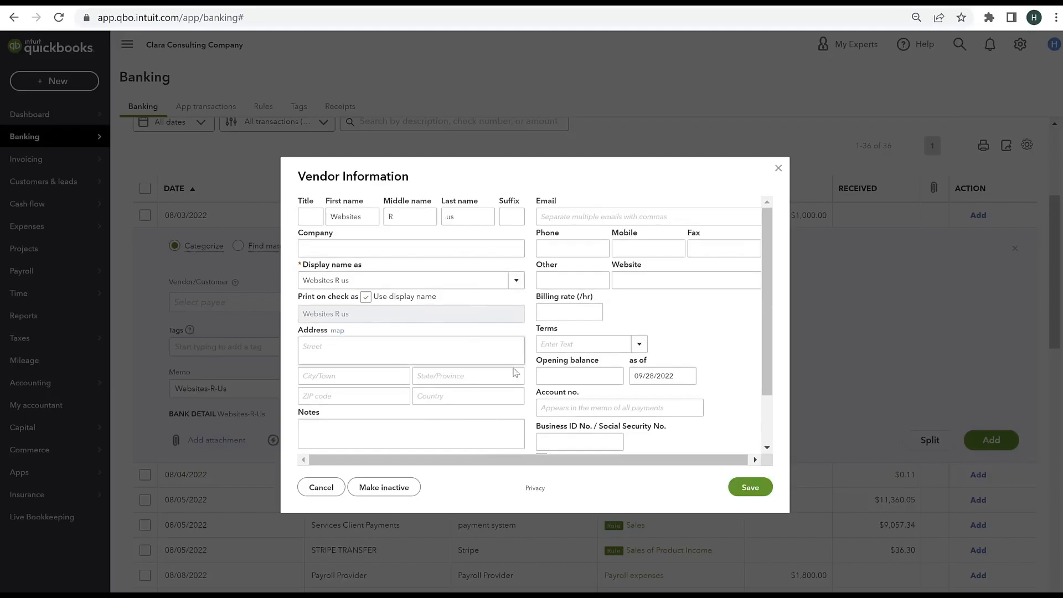
{"action": "double_click", "coordinate": [463, 208]}
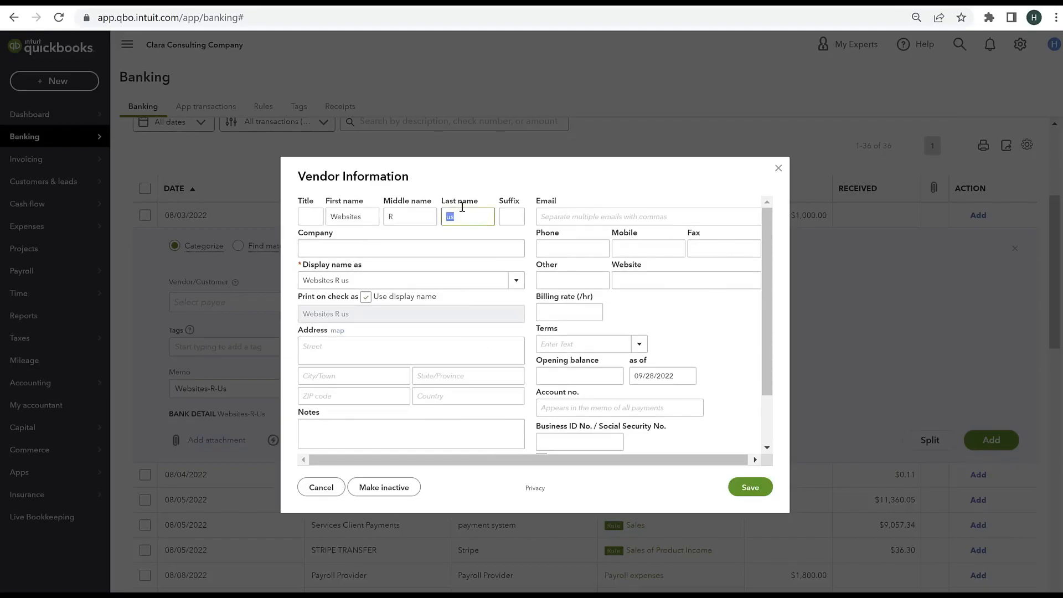
{"action": "type", "text": "Us"}
Step: Turn on payment tracking for 1099 on the Websites R us vendor and save the vendor
{"action": "scroll", "coordinate": [681, 332], "scroll_direction": "down", "scroll_amount": 1}
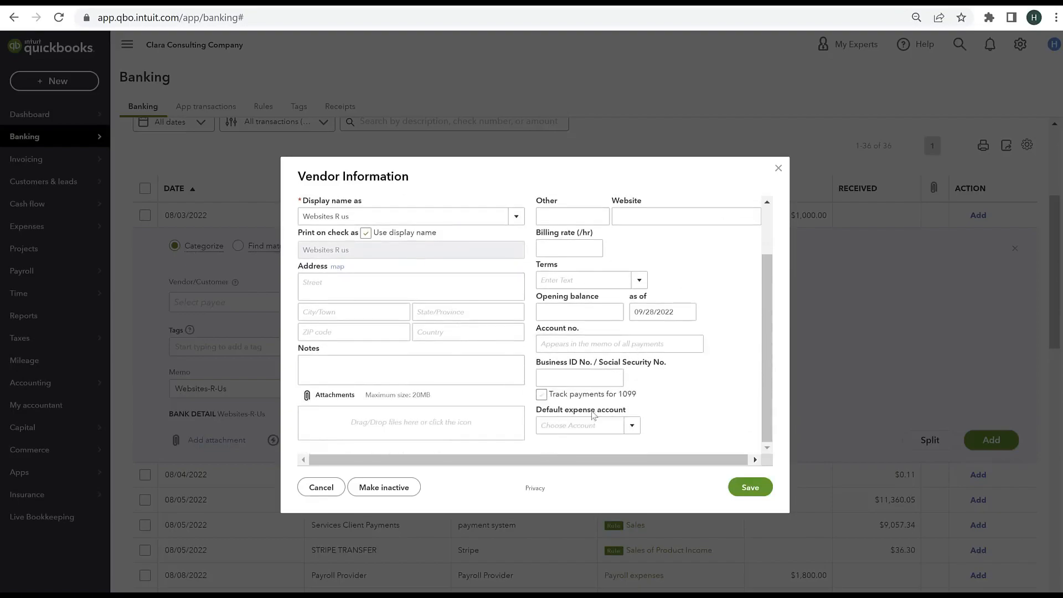
{"action": "left_click", "coordinate": [542, 395]}
{"action": "scroll", "coordinate": [579, 344], "scroll_direction": "up", "scroll_amount": 2}
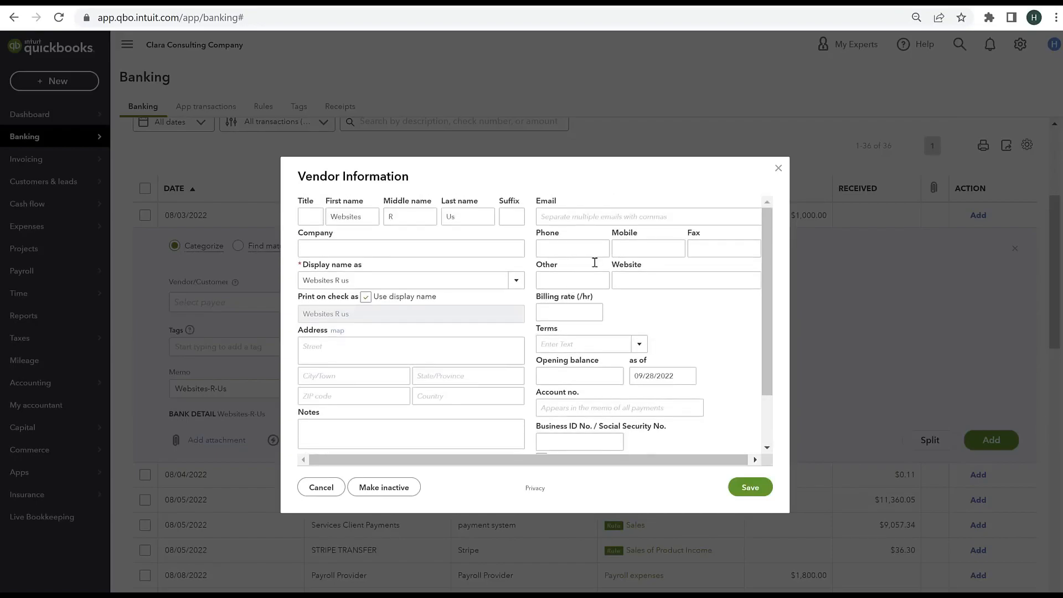
{"action": "scroll", "coordinate": [589, 380], "scroll_direction": "down", "scroll_amount": 2}
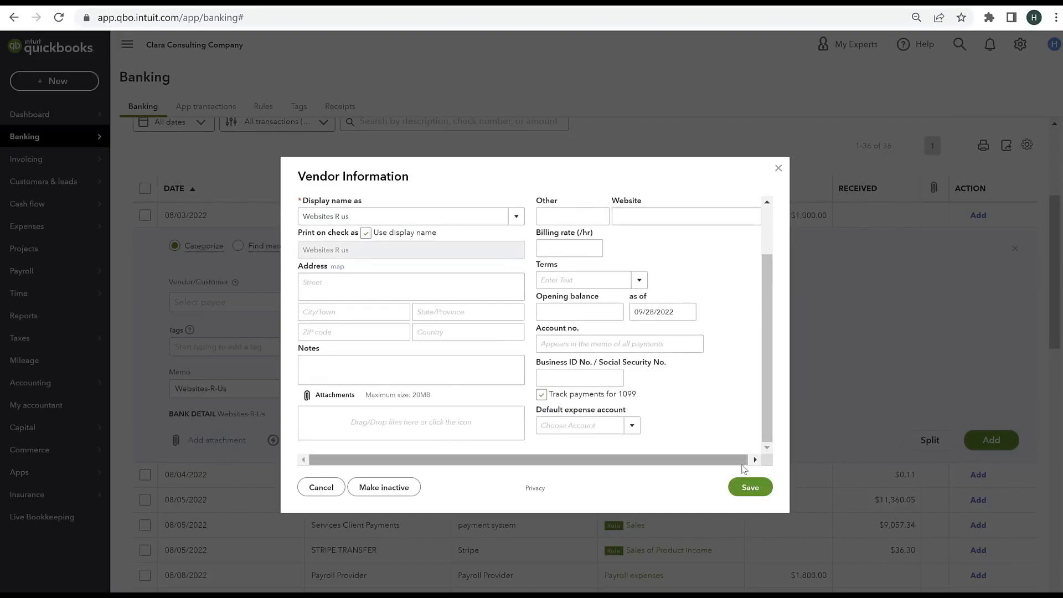
{"action": "scroll", "coordinate": [394, 247], "scroll_direction": "up", "scroll_amount": 2}
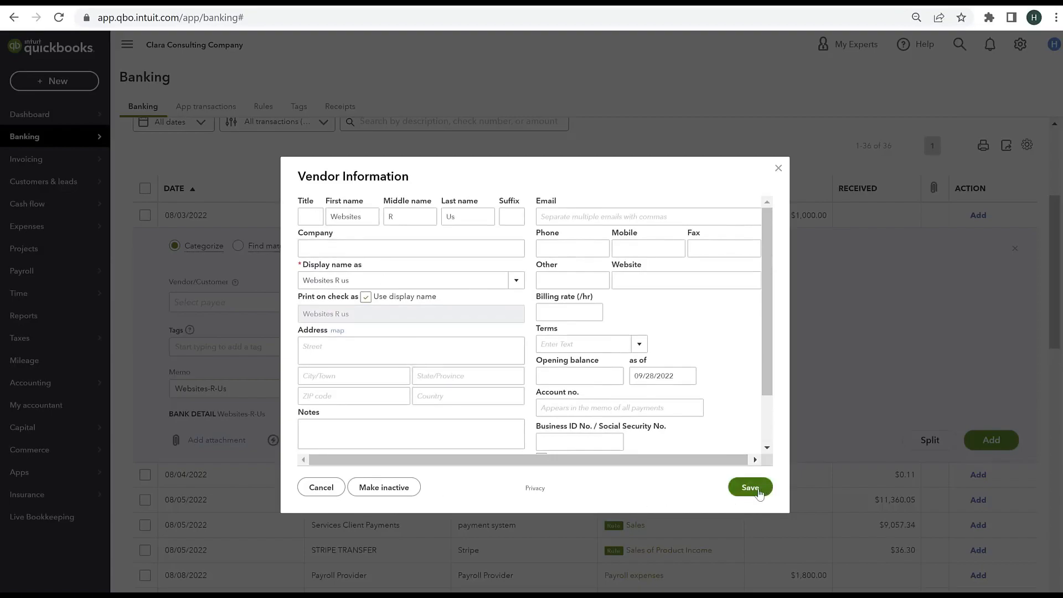
{"action": "scroll", "coordinate": [557, 395], "scroll_direction": "down", "scroll_amount": 2}
{"action": "left_click", "coordinate": [542, 395]}
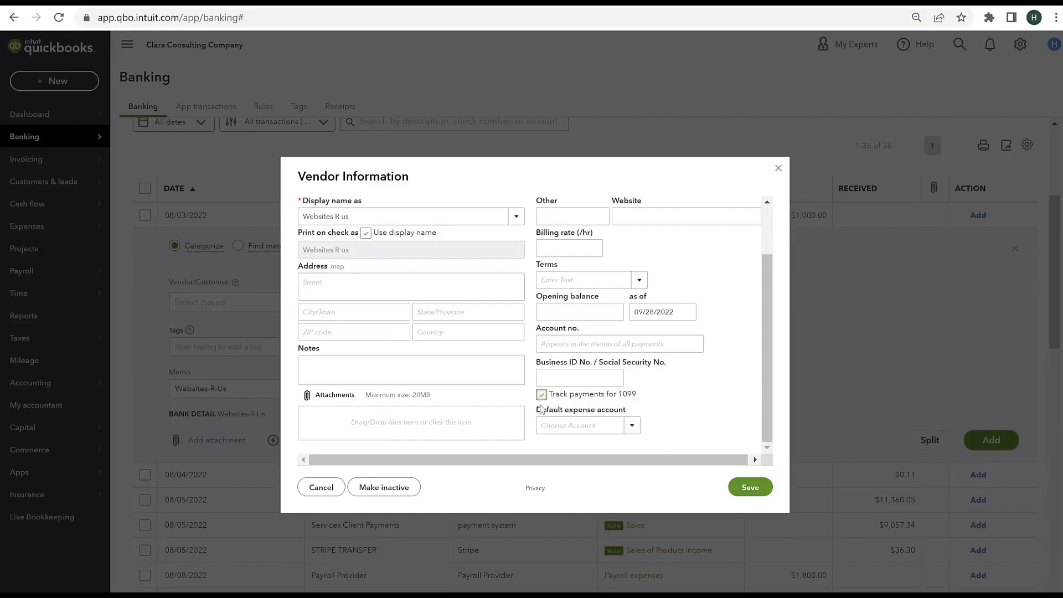
{"action": "left_click", "coordinate": [746, 486]}
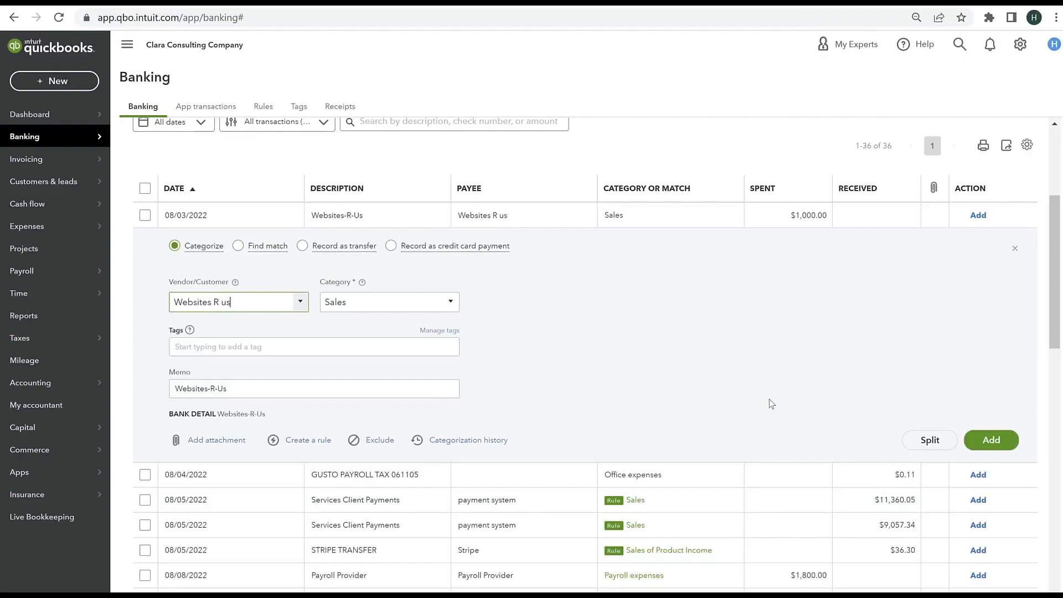
Step: Add the Websites-R-Us expense to the books under Sales and undo it from the categorized transactions
{"action": "left_click", "coordinate": [991, 439]}
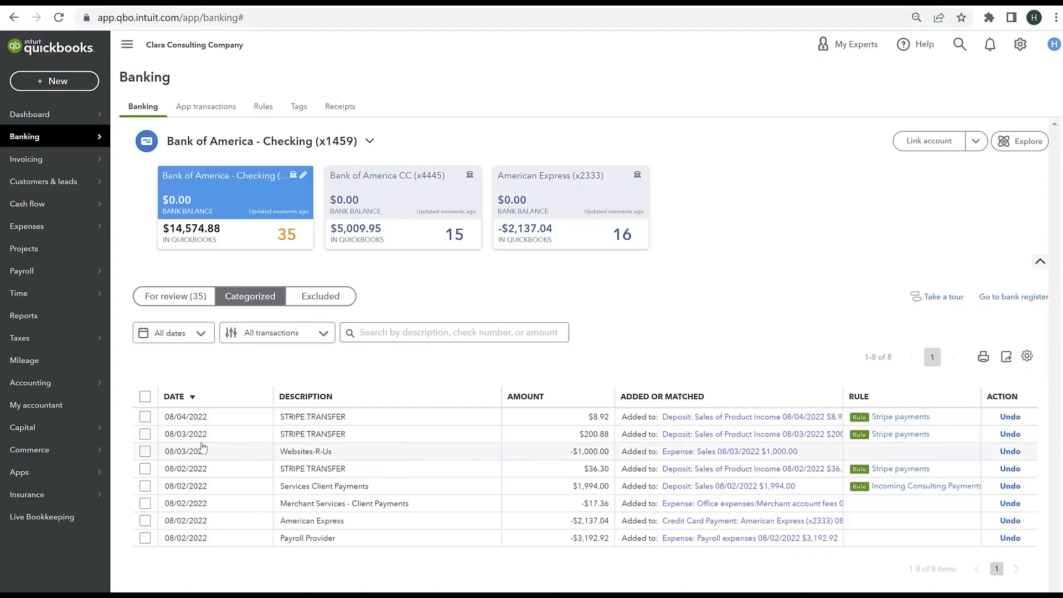
{"action": "left_click", "coordinate": [146, 452]}
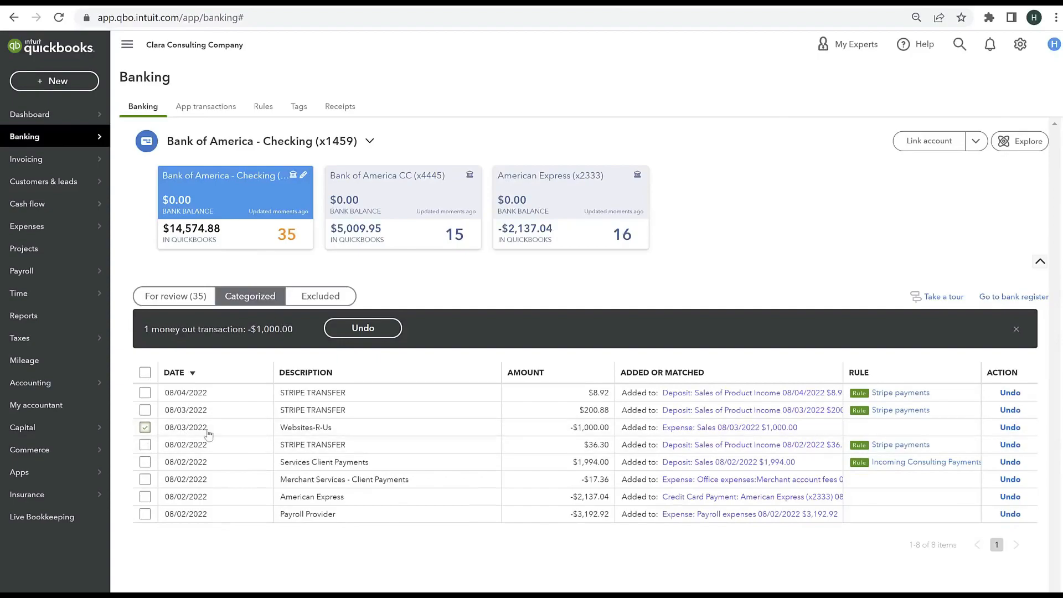
{"action": "left_click", "coordinate": [1010, 428]}
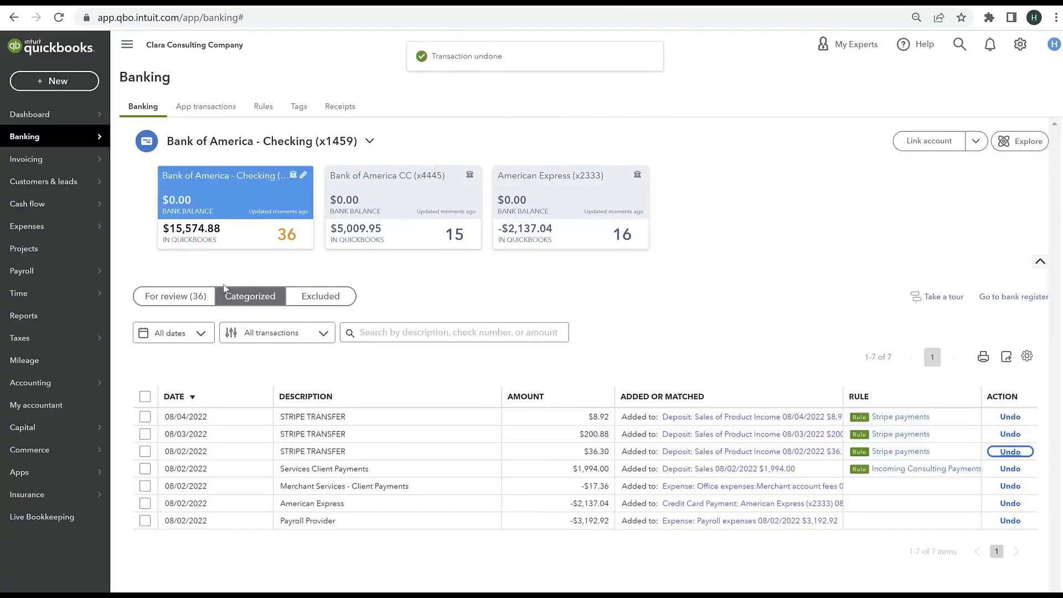
Step: Reopen the 08/03/2022 Websites-R-Us expense for review, set its category to Advertising & marketing and add it to the books
{"action": "scroll", "coordinate": [487, 316], "scroll_direction": "down", "scroll_amount": 3}
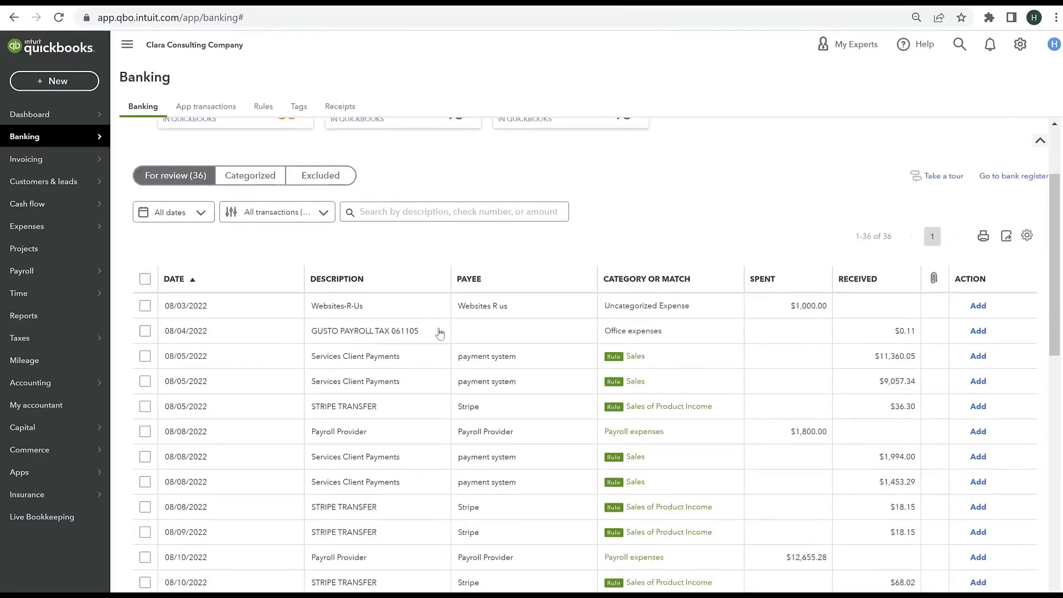
{"action": "left_click", "coordinate": [566, 292]}
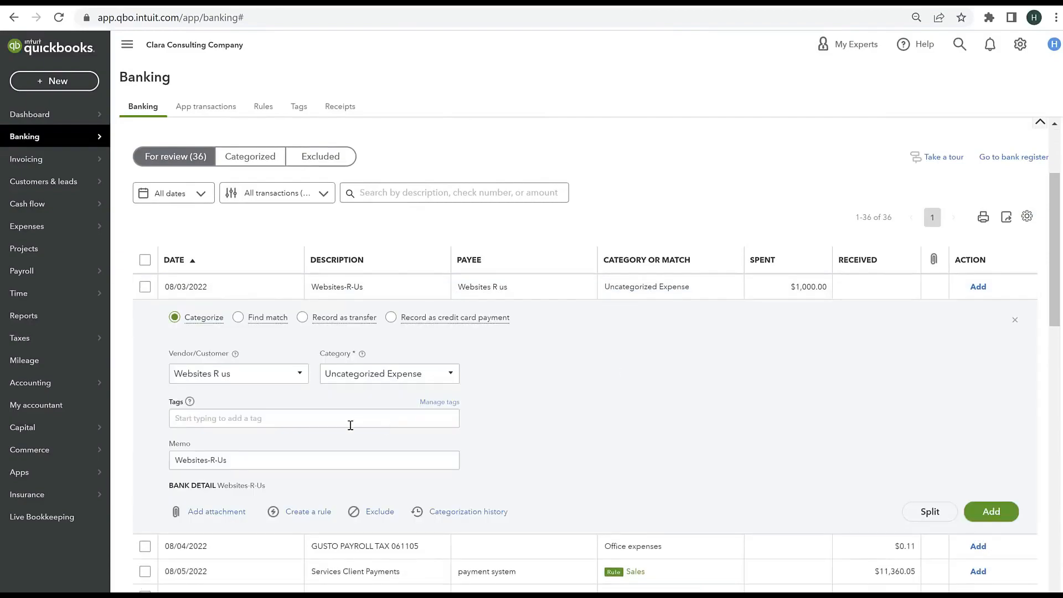
{"action": "left_click", "coordinate": [354, 383]}
{"action": "type", "text": "web"}
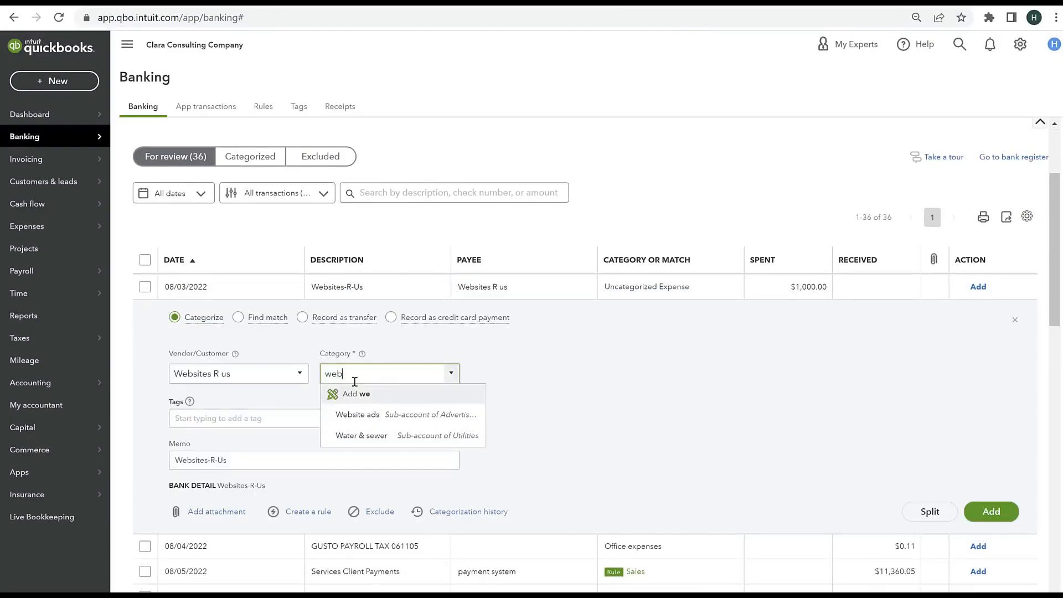
{"action": "key", "text": "BackSpace"}
{"action": "key", "text": "BackSpace"}
{"action": "key", "text": "BackSpace"}
{"action": "key", "text": "BackSpace"}
{"action": "key", "text": "BackSpace"}
{"action": "key", "text": "BackSpace"}
{"action": "key", "text": "BackSpace"}
{"action": "key", "text": "BackSpace"}
{"action": "key", "text": "BackSpace"}
{"action": "key", "text": "BackSpace"}
{"action": "key", "text": "BackSpace"}
{"action": "key", "text": "BackSpace"}
{"action": "key", "text": "BackSpace"}
{"action": "key", "text": "BackSpace"}
{"action": "key", "text": "BackSpace"}
{"action": "key", "text": "BackSpace"}
{"action": "key", "text": "BackSpace"}
{"action": "key", "text": "BackSpace"}
{"action": "key", "text": "BackSpace"}
{"action": "key", "text": "BackSpace"}
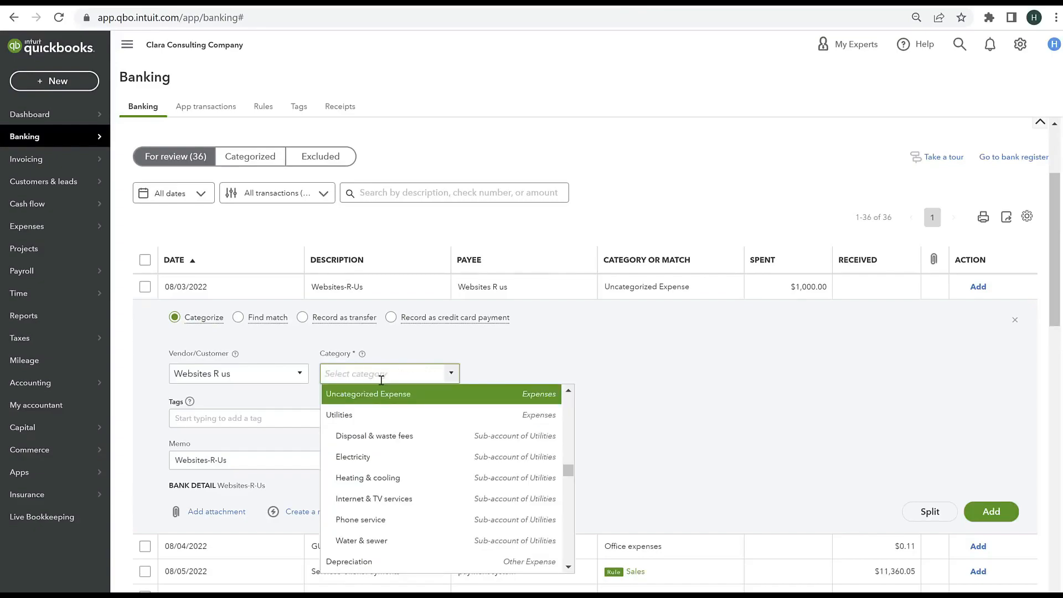
{"action": "type", "text": "market"}
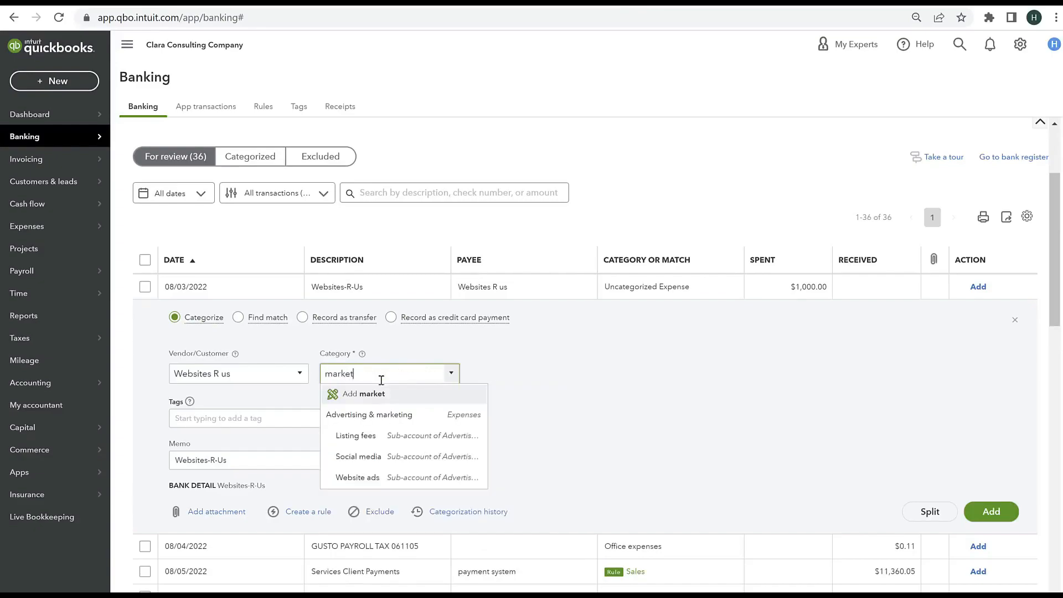
{"action": "left_click", "coordinate": [370, 415]}
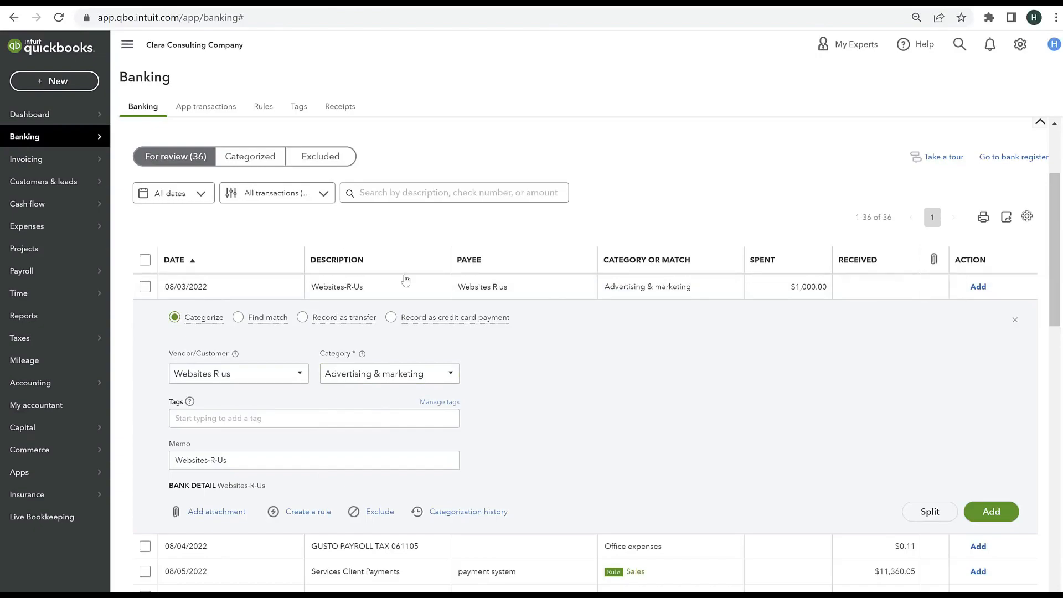
{"action": "left_click", "coordinate": [452, 375]}
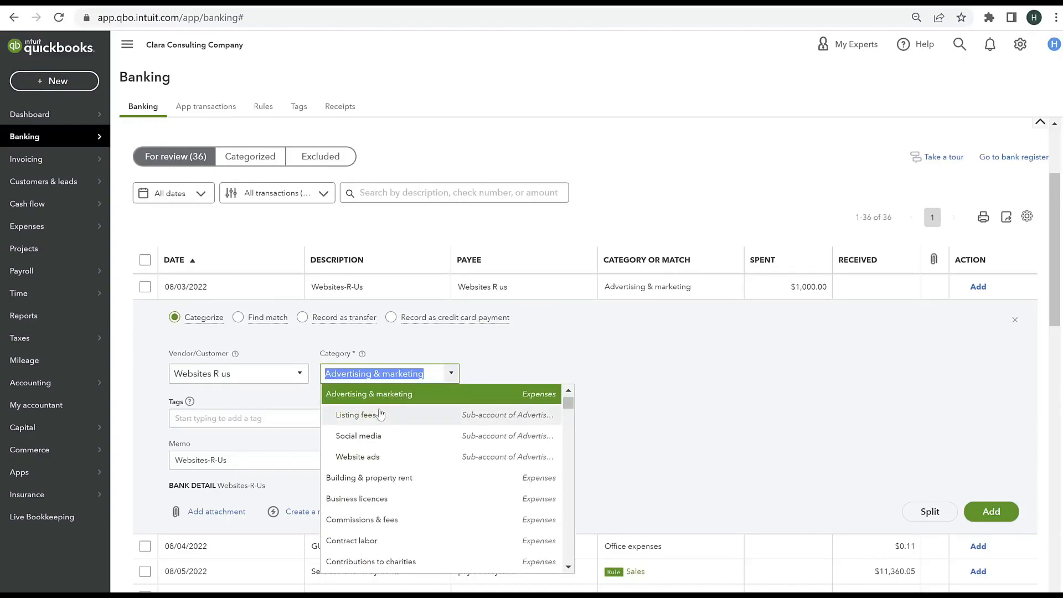
{"action": "left_click", "coordinate": [433, 402]}
{"action": "left_click", "coordinate": [995, 510]}
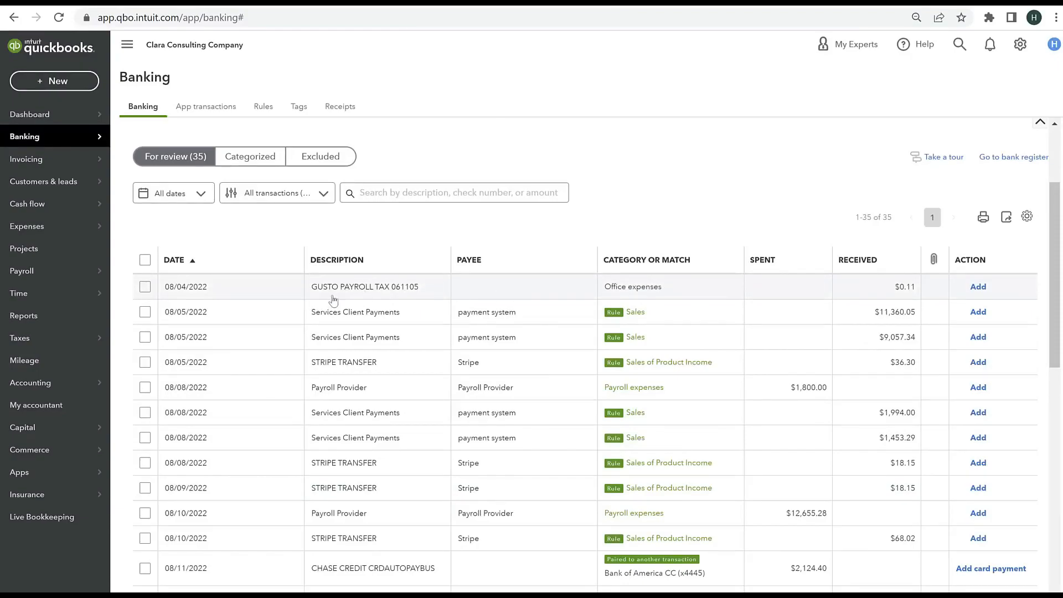
Step: Assign the payee Payroll Provider and category Payroll taxes to the 08/04/2022 GUSTO PAYROLL TAX deposit and add it to the books
{"action": "left_click", "coordinate": [333, 300]}
{"action": "left_click", "coordinate": [268, 374]}
{"action": "type", "text": "payr"}
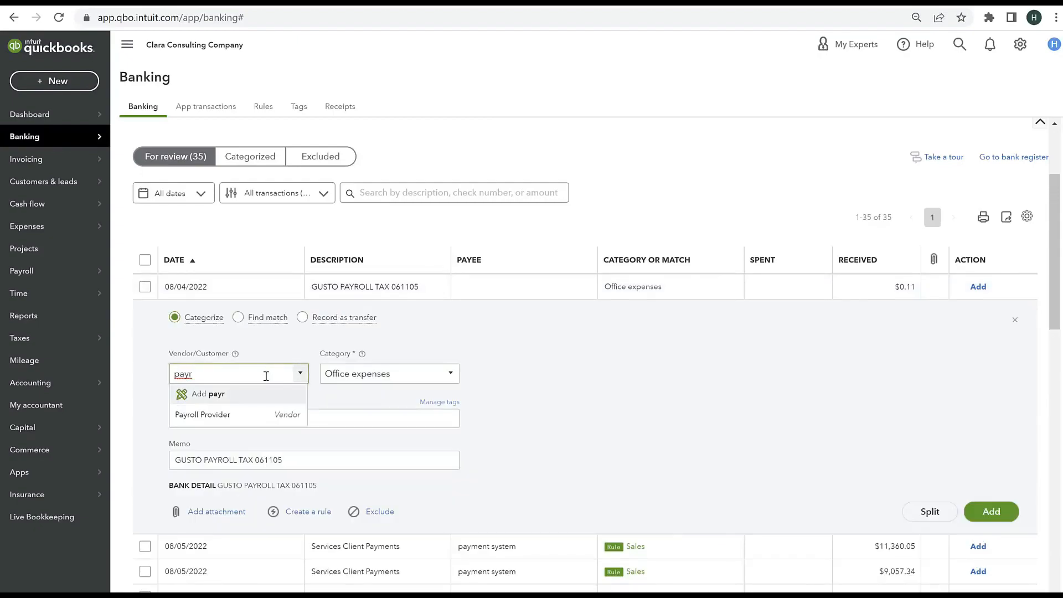
{"action": "left_click", "coordinate": [232, 415]}
{"action": "left_click", "coordinate": [370, 374]}
{"action": "triple_click", "coordinate": [427, 374]}
{"action": "type", "text": "pay"}
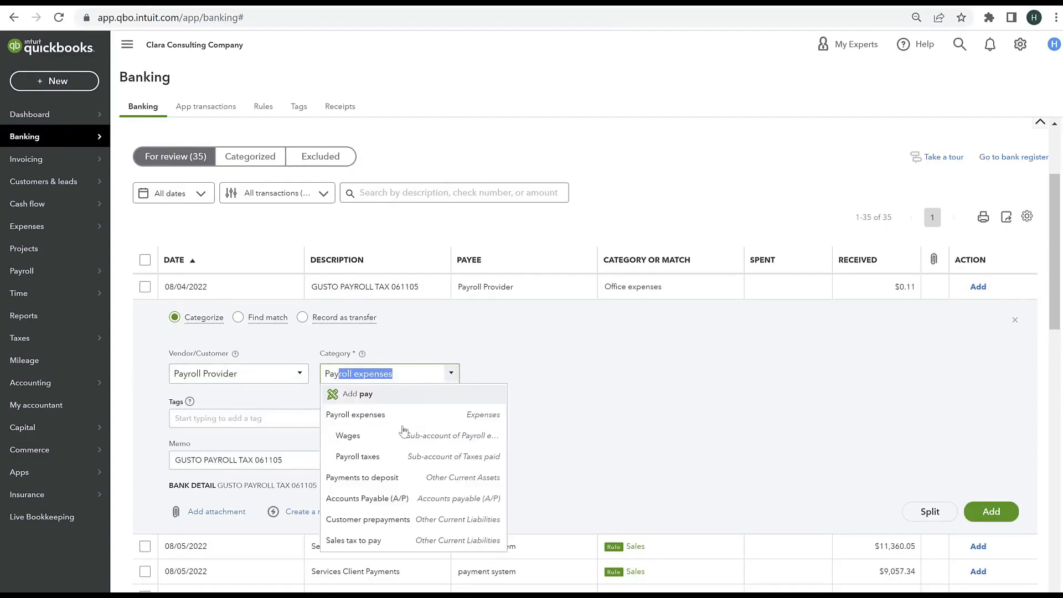
{"action": "left_click", "coordinate": [390, 457]}
{"action": "left_click", "coordinate": [981, 516]}
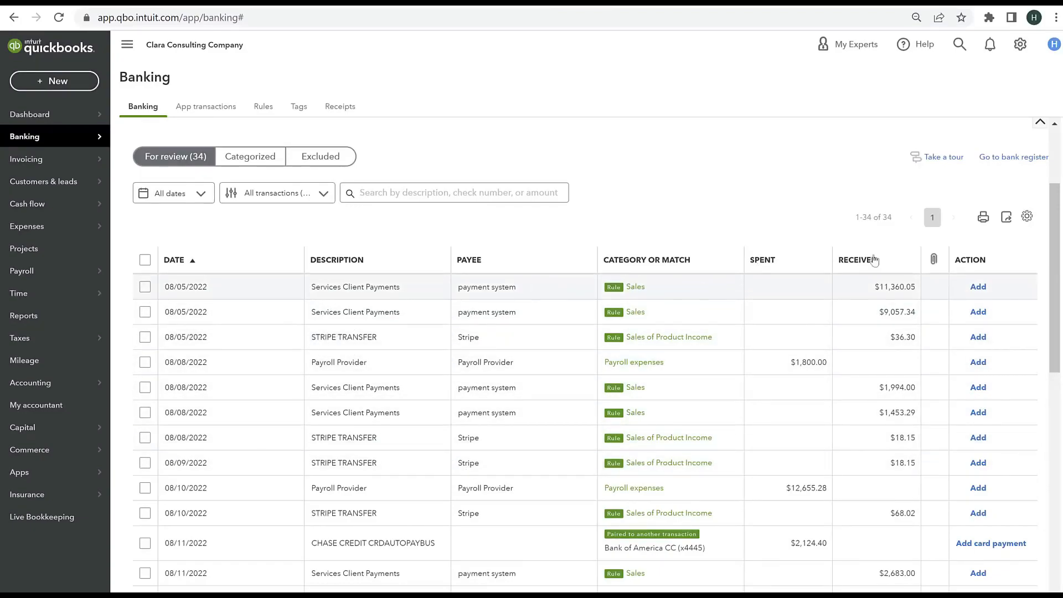
Step: Add the two 08/05/2022 Services Client Payments deposits and the 08/05/2022 STRIPE TRANSFER deposit to the books
{"action": "left_click", "coordinate": [979, 287]}
{"action": "left_click", "coordinate": [979, 287]}
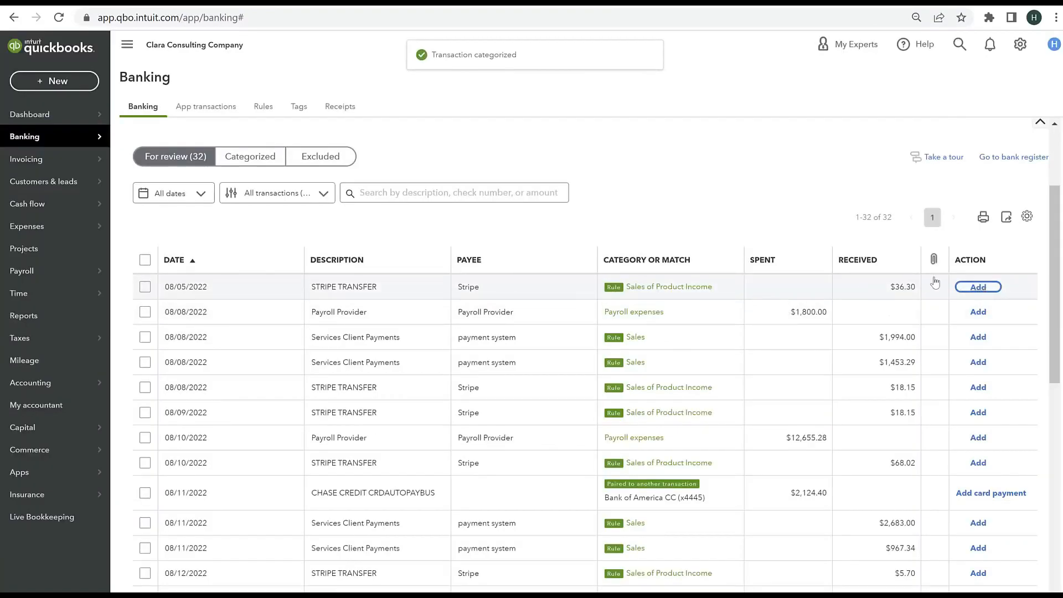
{"action": "left_click", "coordinate": [978, 287]}
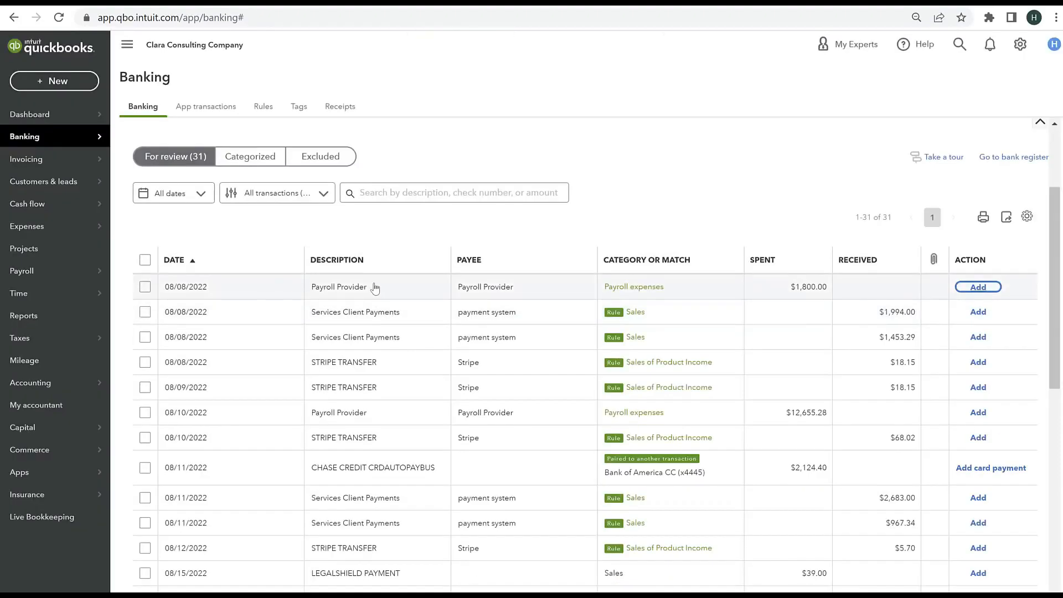
Step: Set the category of the 08/08/2022 Payroll Provider expense of $1,800.00 to Contract labor
{"action": "left_click", "coordinate": [466, 286]}
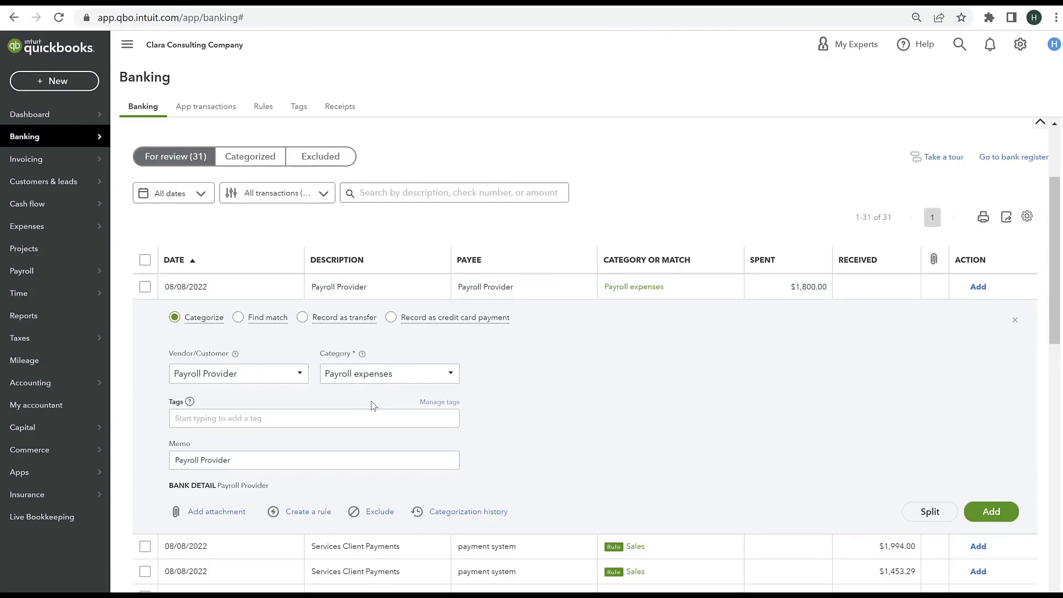
{"action": "left_click", "coordinate": [410, 369]}
{"action": "type", "text": "Contract labor"}
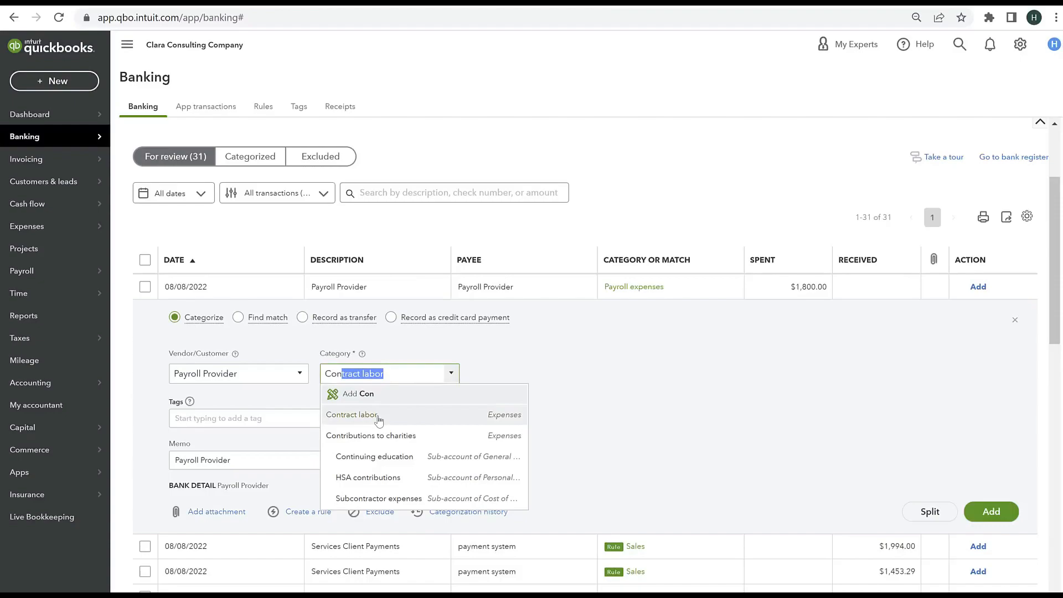
{"action": "left_click", "coordinate": [379, 415]}
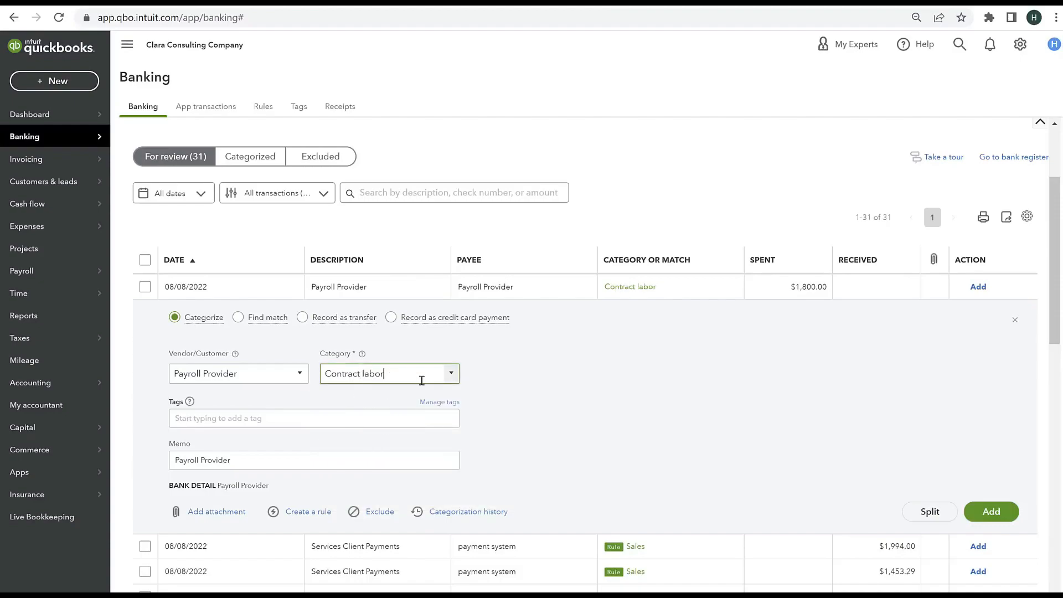
Step: Create the contractor as a new vendor with 1099 payment tracking, assign it as the expense's payee, and add the expense to the books
{"action": "left_click_drag", "start_coordinate": [244, 370], "coordinate": [33, 369]}
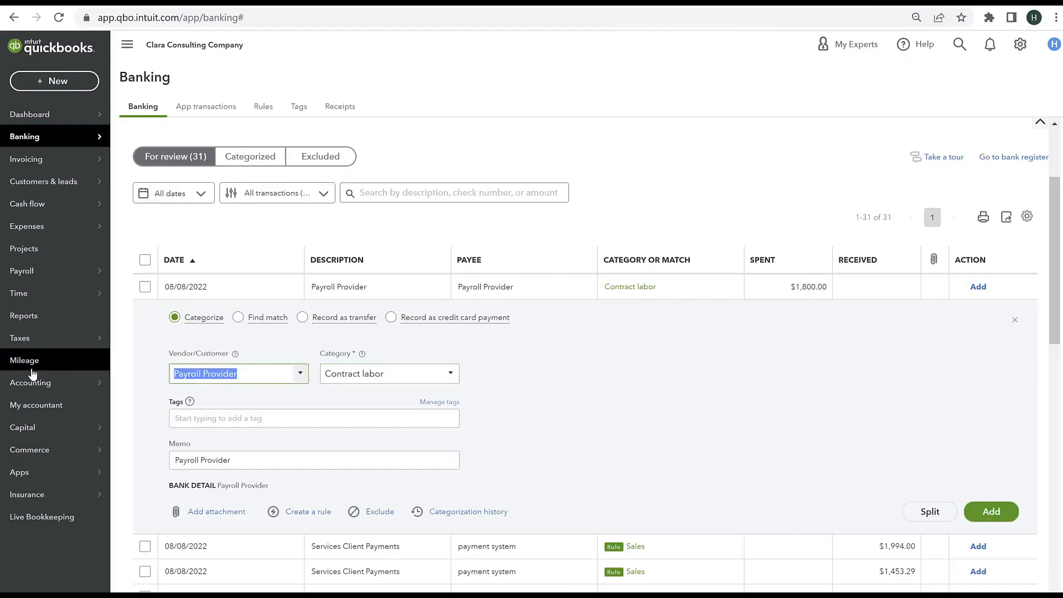
{"action": "type", "text": "Jessica Jones"}
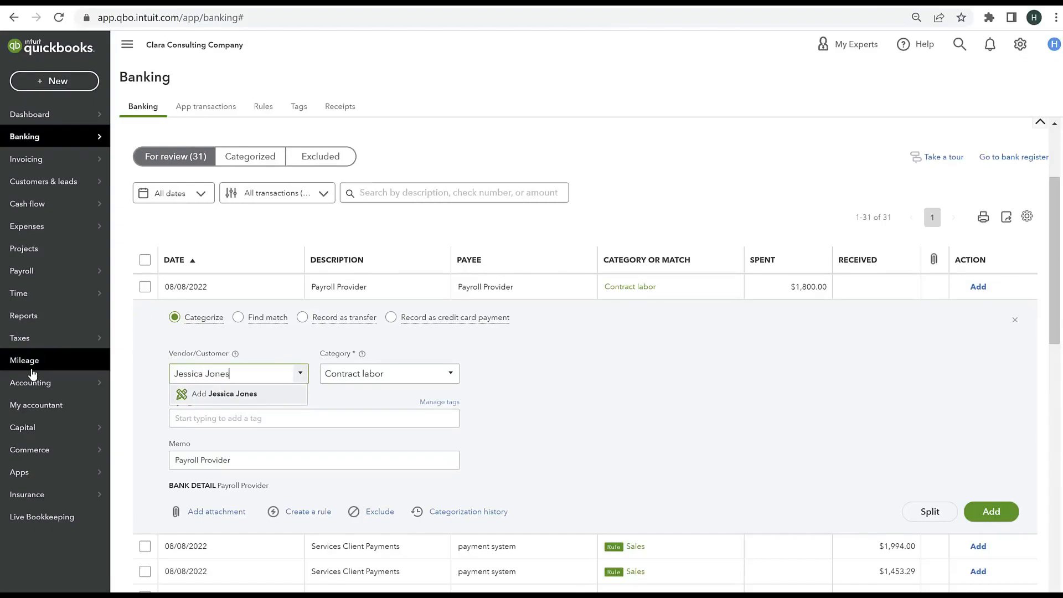
{"action": "left_click", "coordinate": [201, 393]}
{"action": "left_click", "coordinate": [195, 224]}
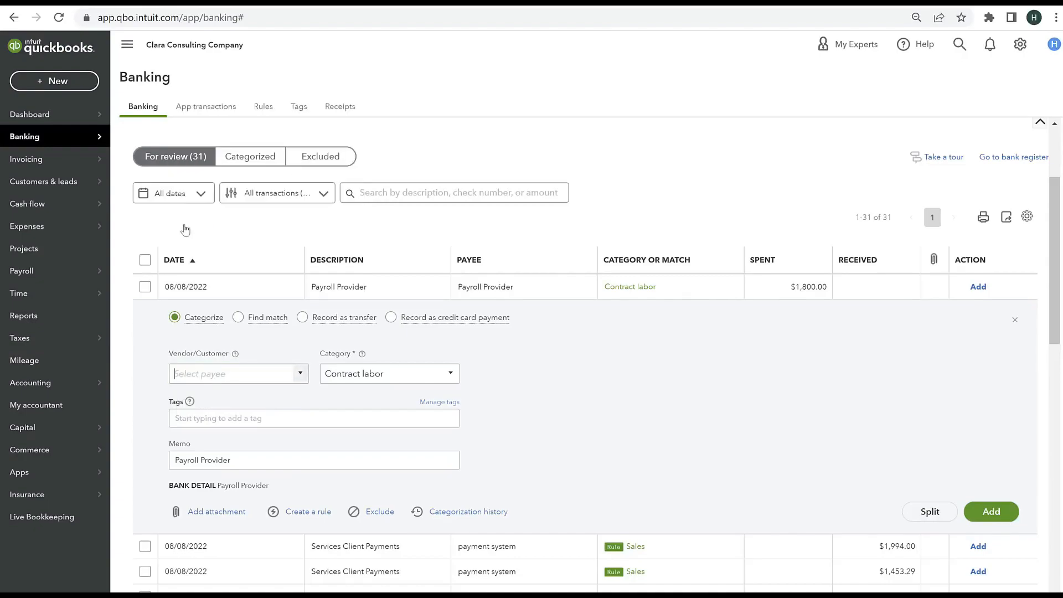
{"action": "scroll", "coordinate": [529, 371], "scroll_direction": "down", "scroll_amount": 1}
{"action": "left_click", "coordinate": [541, 394]}
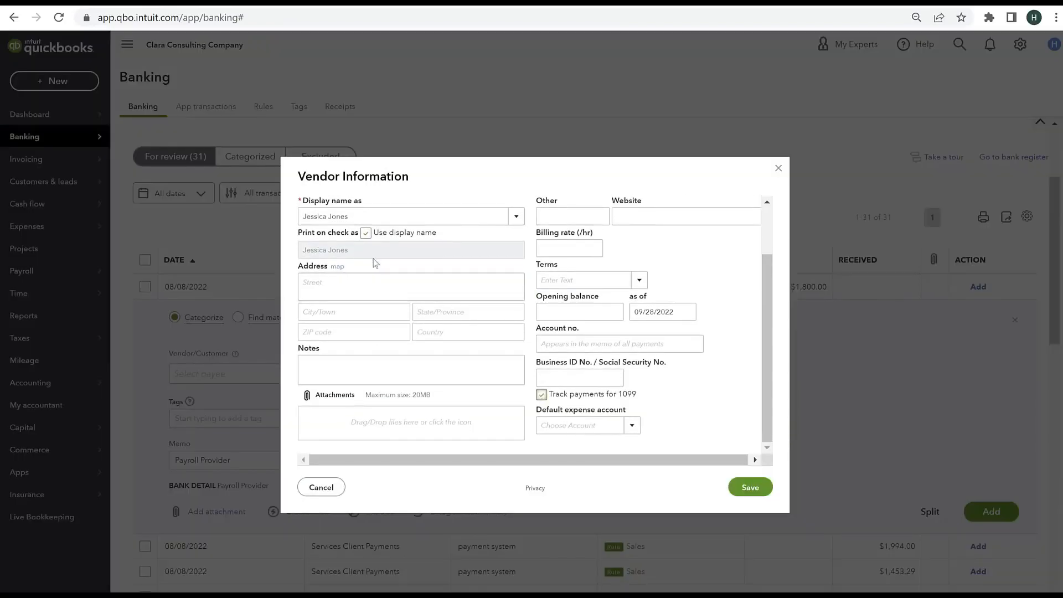
{"action": "left_click", "coordinate": [749, 491]}
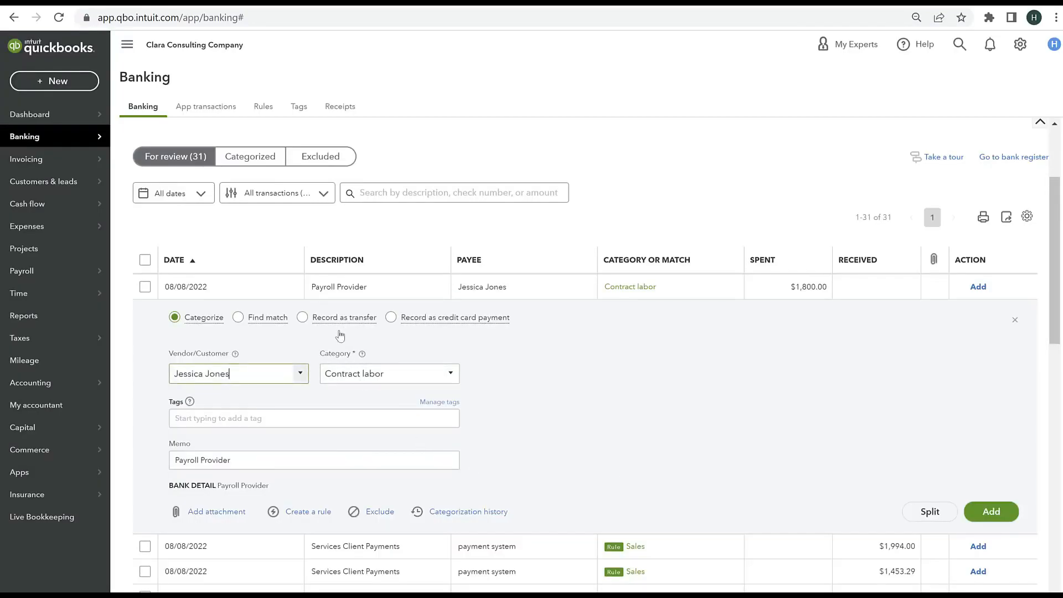
{"action": "left_click", "coordinate": [1004, 511]}
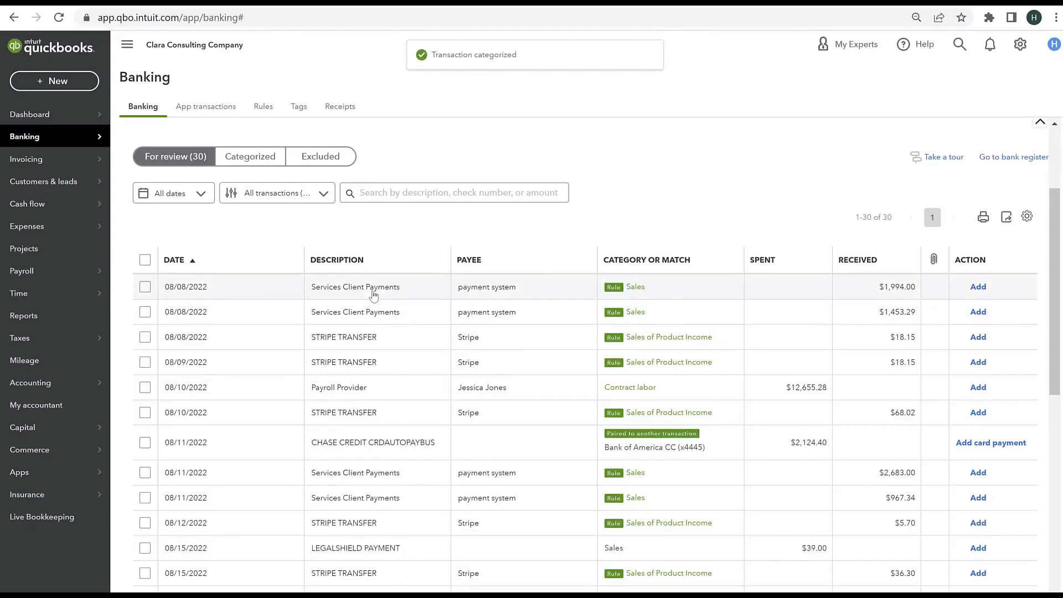
Step: Add the two 08/08/2022 Services Client Payments deposits and the 08/08/2022 and 08/09/2022 STRIPE TRANSFER deposits to the books
{"action": "left_click", "coordinate": [978, 287]}
{"action": "left_click", "coordinate": [978, 287]}
{"action": "left_click", "coordinate": [979, 288]}
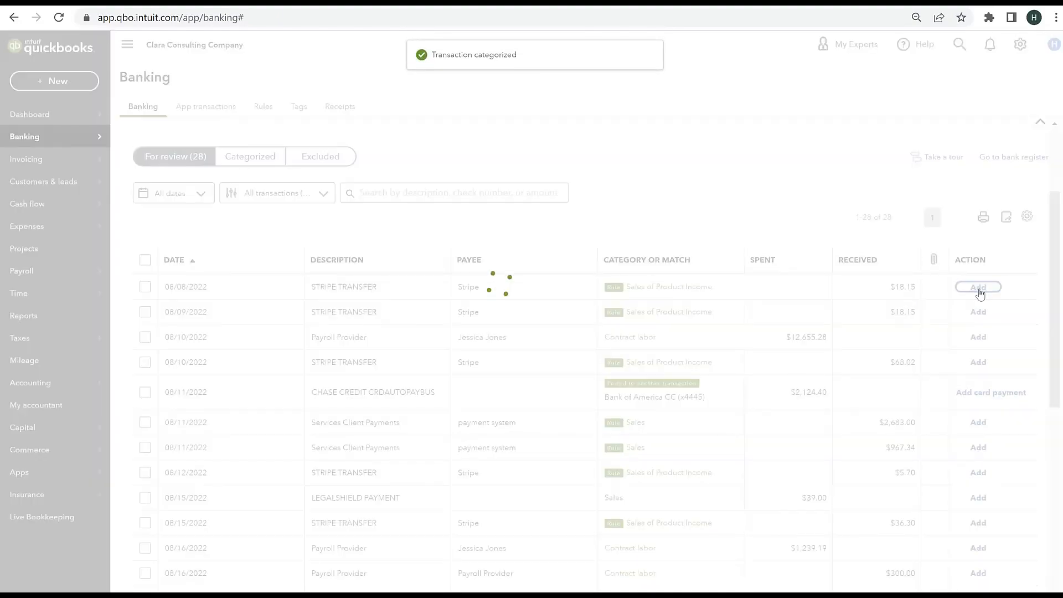
{"action": "left_click", "coordinate": [979, 287]}
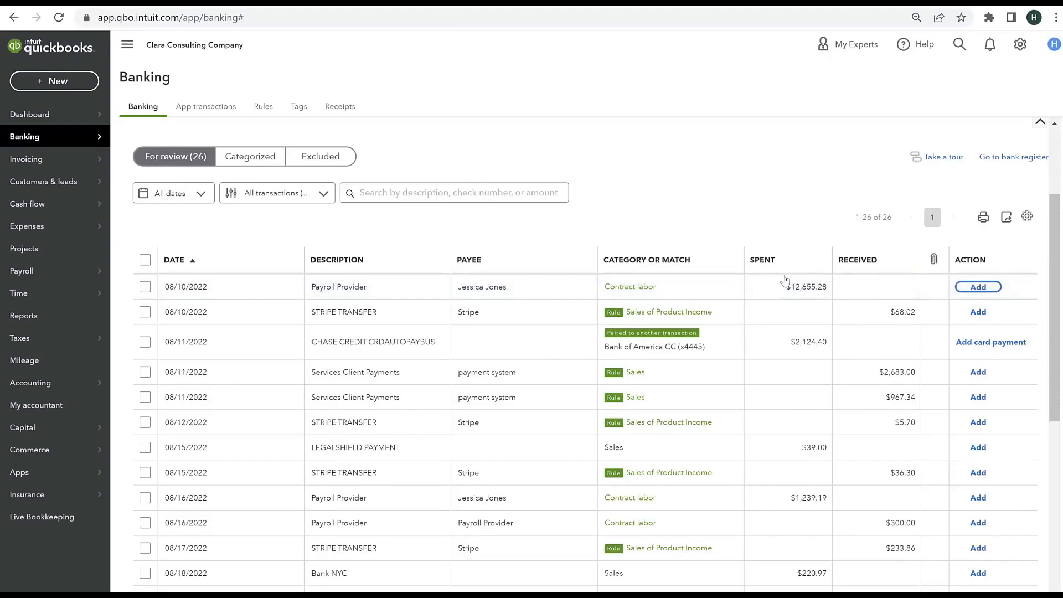
Step: Assign payee Payroll Provider and category Payroll expenses to the 08/10/2022 Payroll Provider expense, add it to the books, and dismiss the suggested rule
{"action": "left_click", "coordinate": [421, 299]}
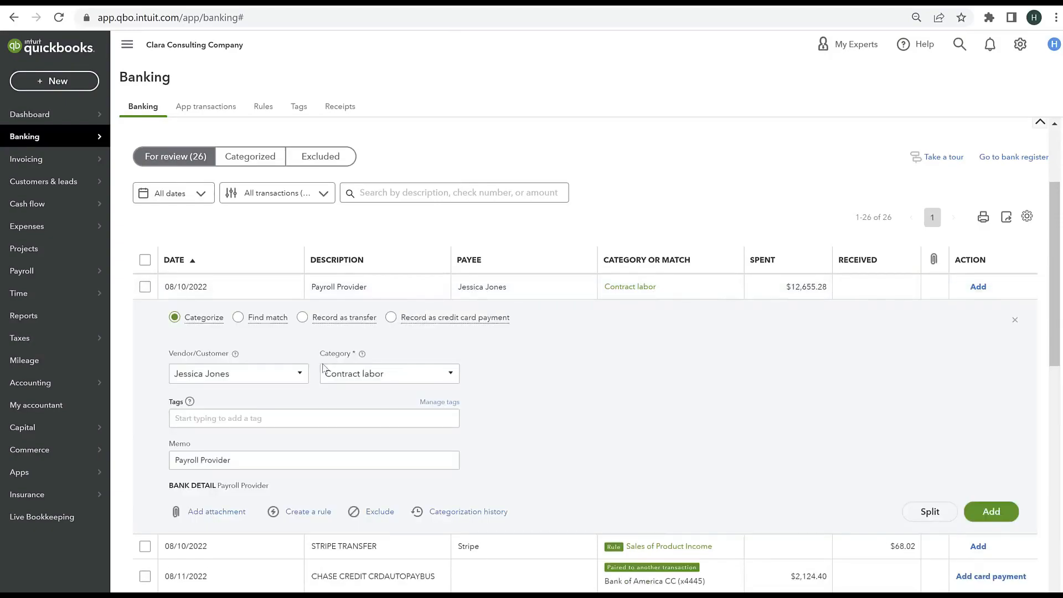
{"action": "left_click", "coordinate": [253, 377]}
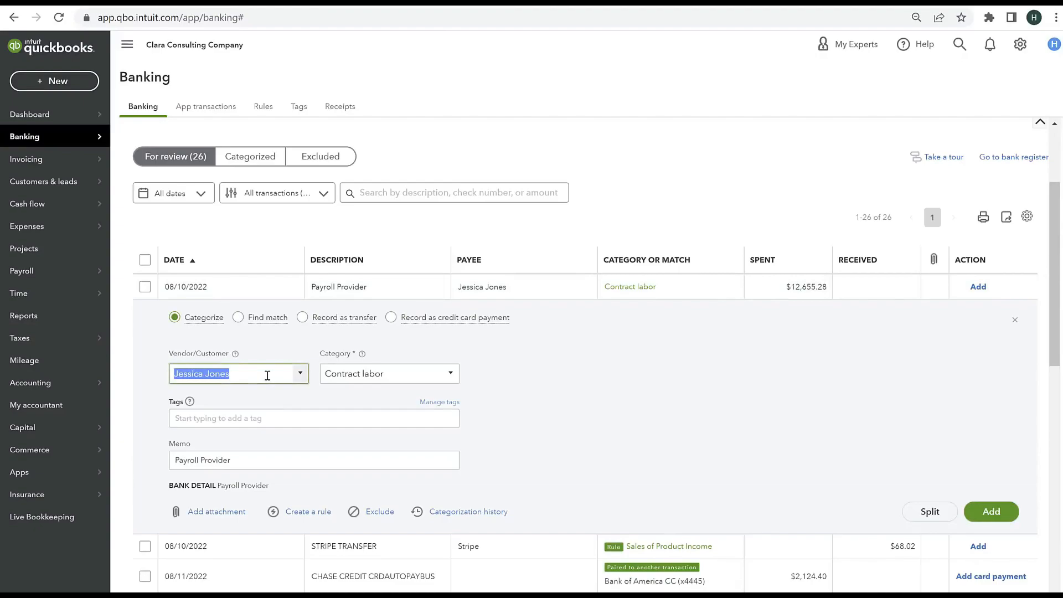
{"action": "type", "text": "Payroll Provider"}
{"action": "left_click", "coordinate": [255, 416]}
{"action": "left_click", "coordinate": [425, 374]}
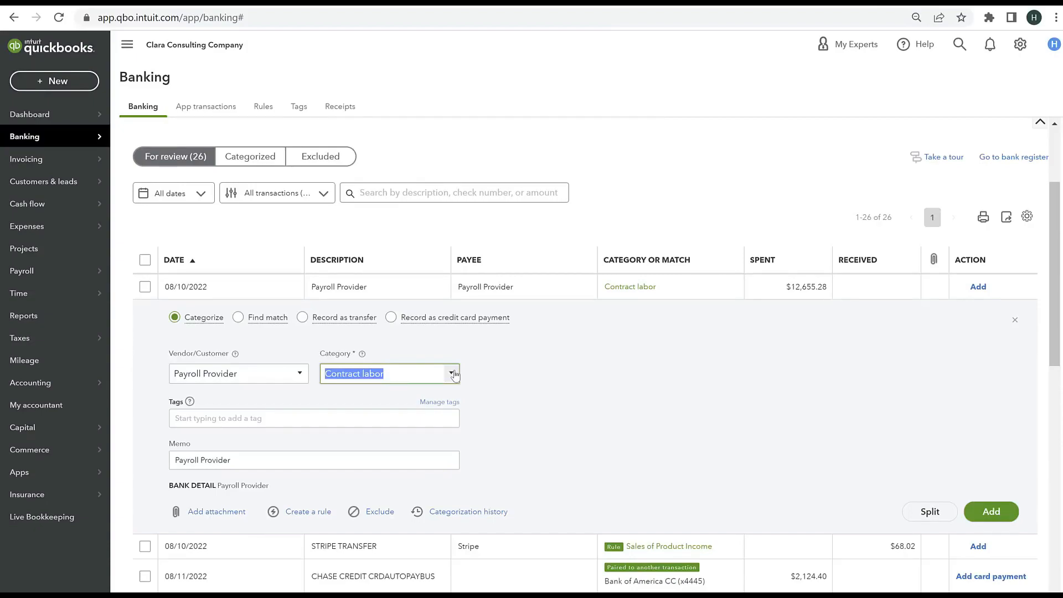
{"action": "type", "text": "pay"}
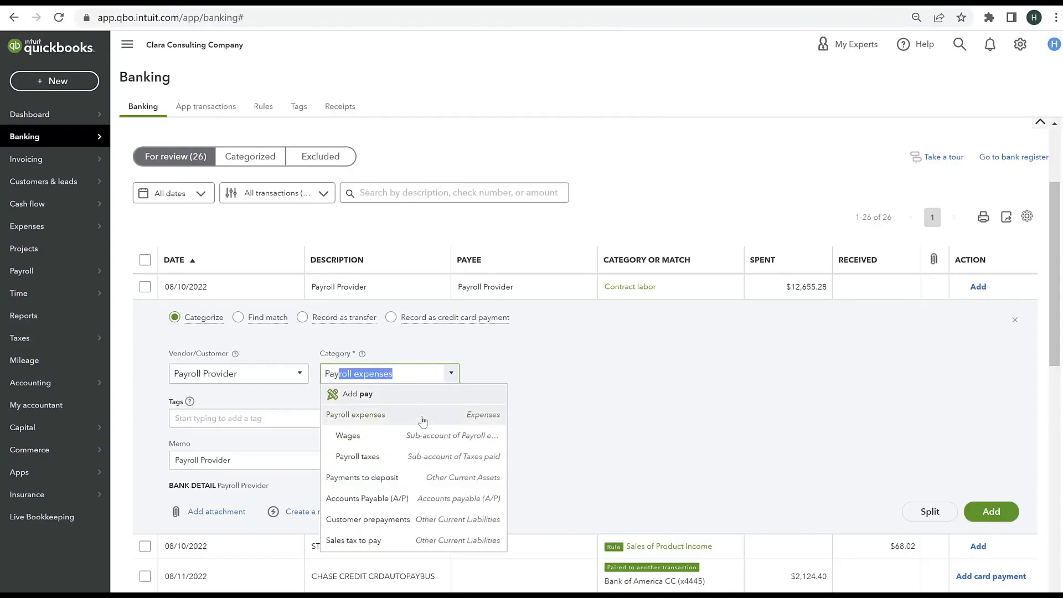
{"action": "left_click", "coordinate": [423, 422]}
{"action": "left_click", "coordinate": [1012, 509]}
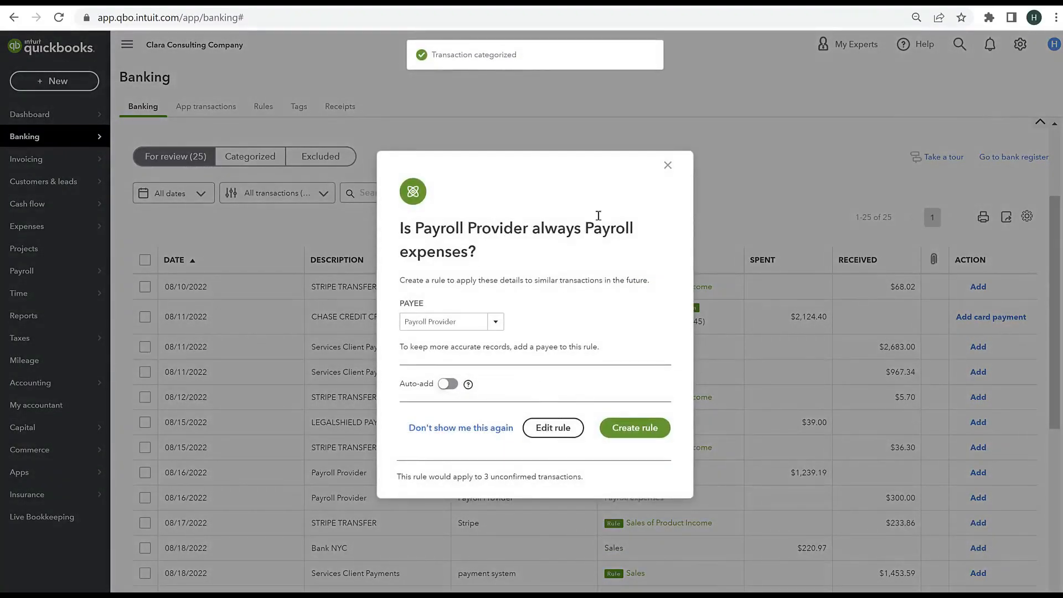
{"action": "left_click", "coordinate": [668, 165]}
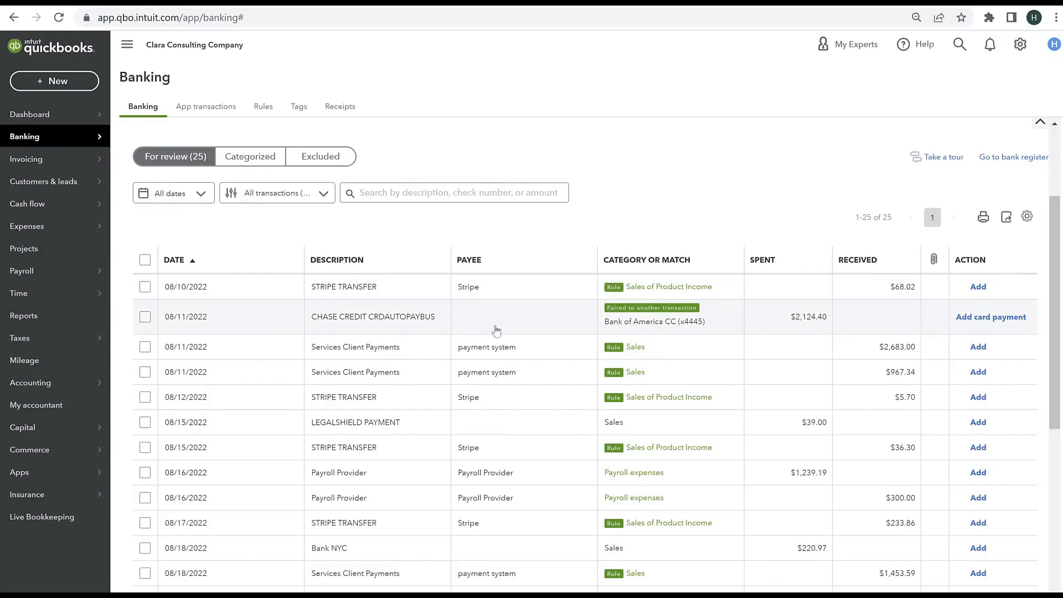
Step: Add the 08/10/2022 STRIPE TRANSFER deposit and record the 08/11/2022 CHASE CREDIT CRDAUTOPAYBUS transaction as a credit card payment to Bank of America CC
{"action": "left_click", "coordinate": [979, 288]}
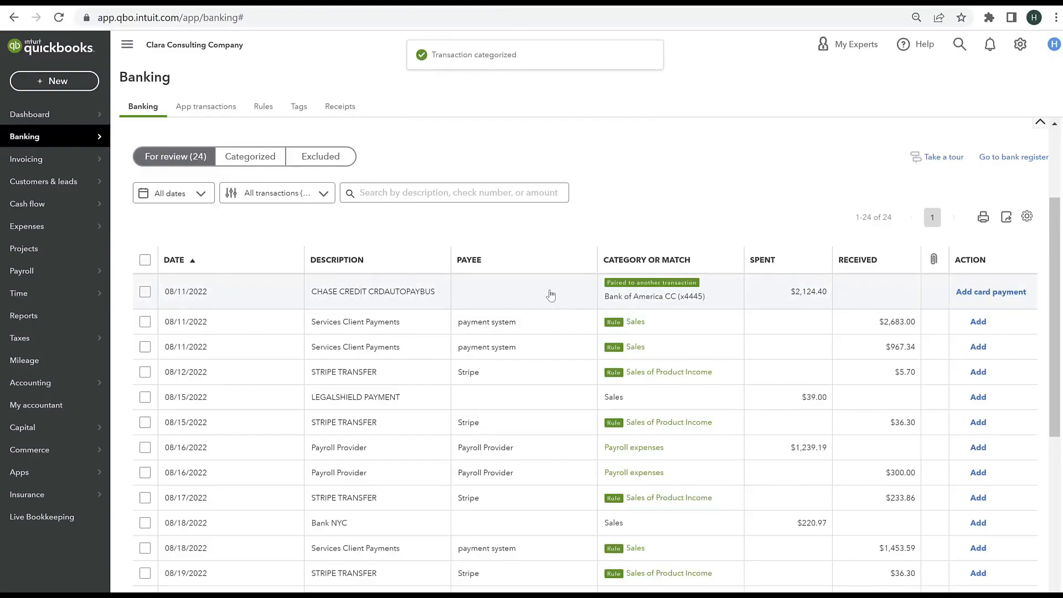
{"action": "left_click", "coordinate": [388, 300]}
{"action": "mouse_move", "coordinate": [471, 334]}
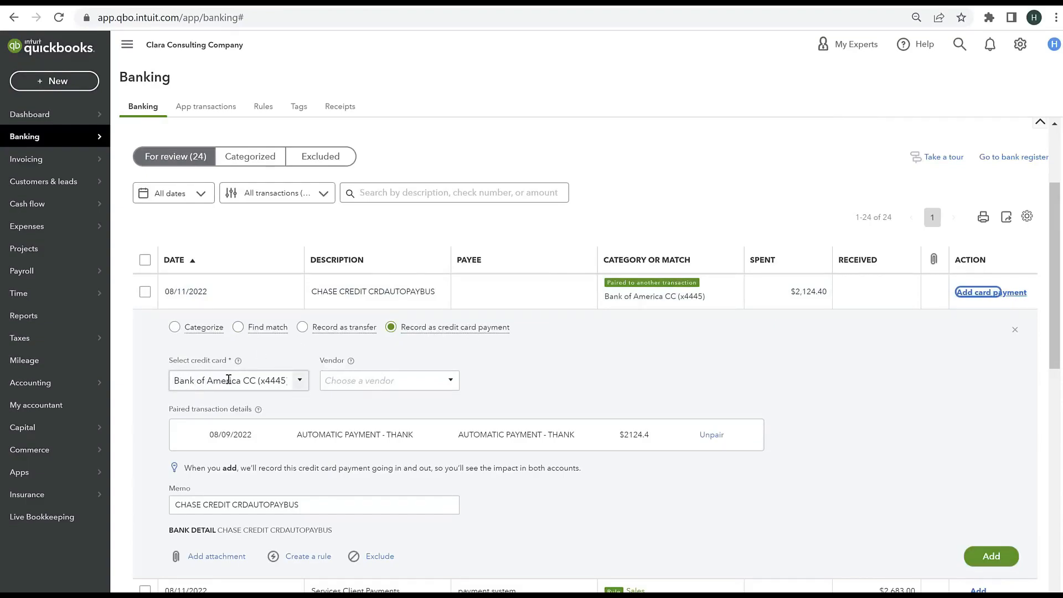
{"action": "left_click", "coordinate": [299, 387]}
{"action": "left_click", "coordinate": [273, 442]}
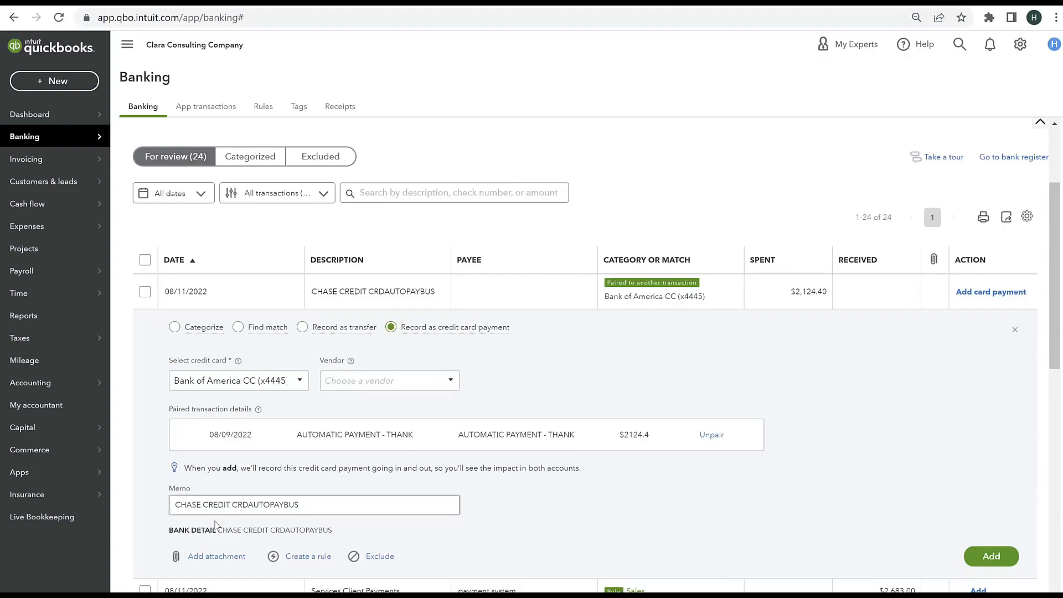
{"action": "left_click", "coordinate": [992, 557]}
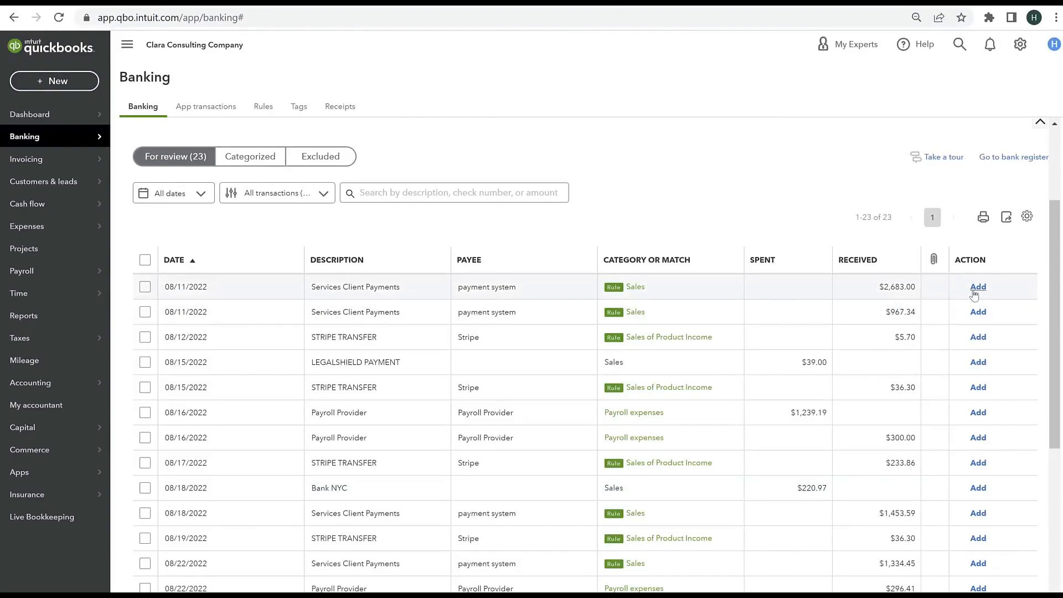
Step: Add the two 08/11/2022 Services Client Payments deposits and the 08/12/2022 STRIPE TRANSFER deposit to the books
{"action": "left_click", "coordinate": [979, 287]}
{"action": "left_click", "coordinate": [978, 287]}
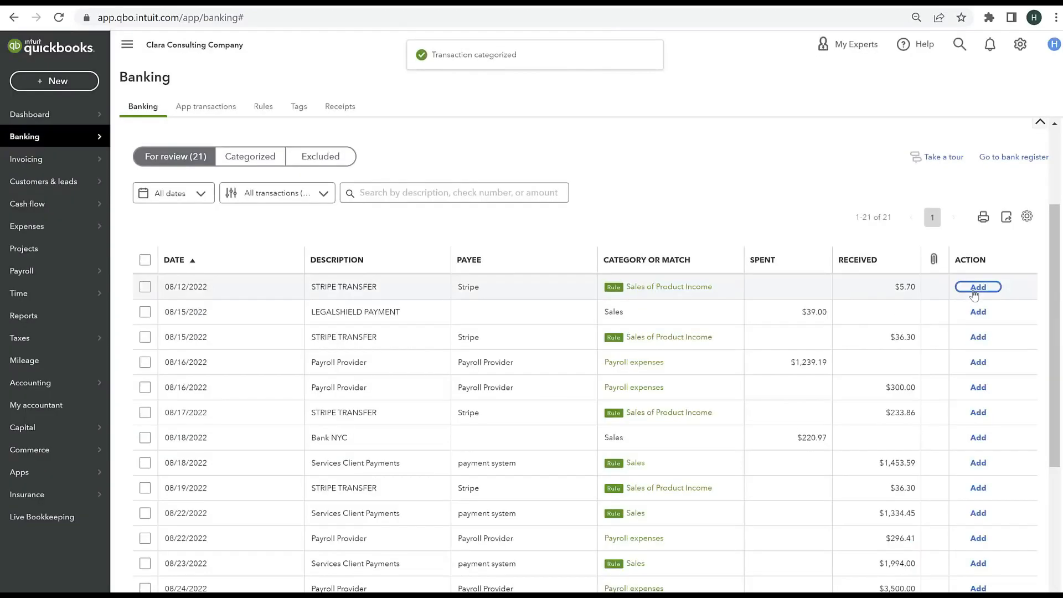
{"action": "left_click", "coordinate": [979, 287]}
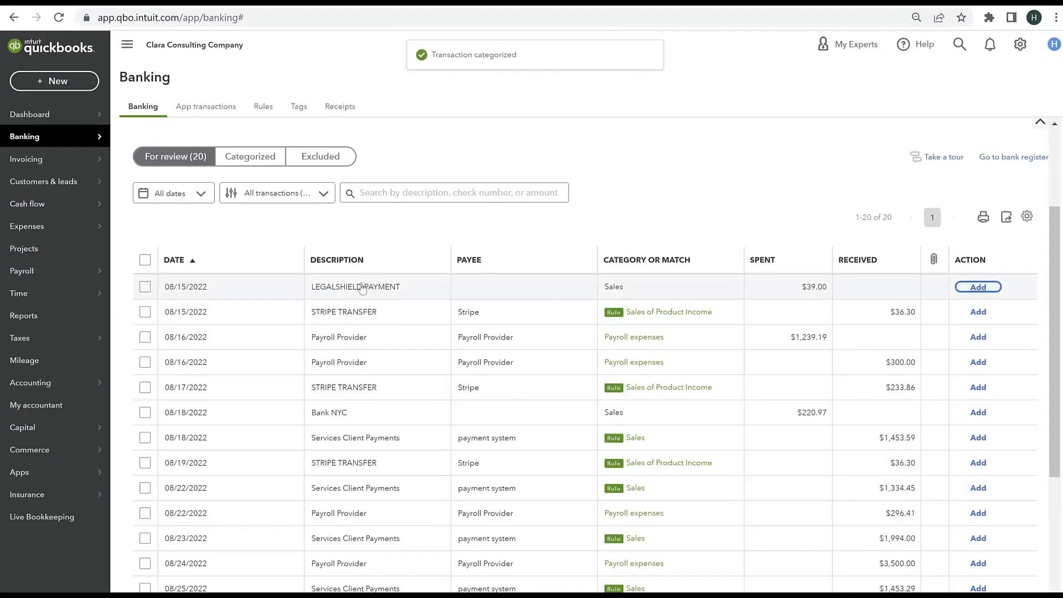
Step: Create the vendor Legalshield as the payee of the 08/15/2022 LEGALSHIELD PAYMENT expense
{"action": "left_click", "coordinate": [361, 287]}
{"action": "left_click", "coordinate": [248, 375]}
{"action": "type", "text": "Legal"}
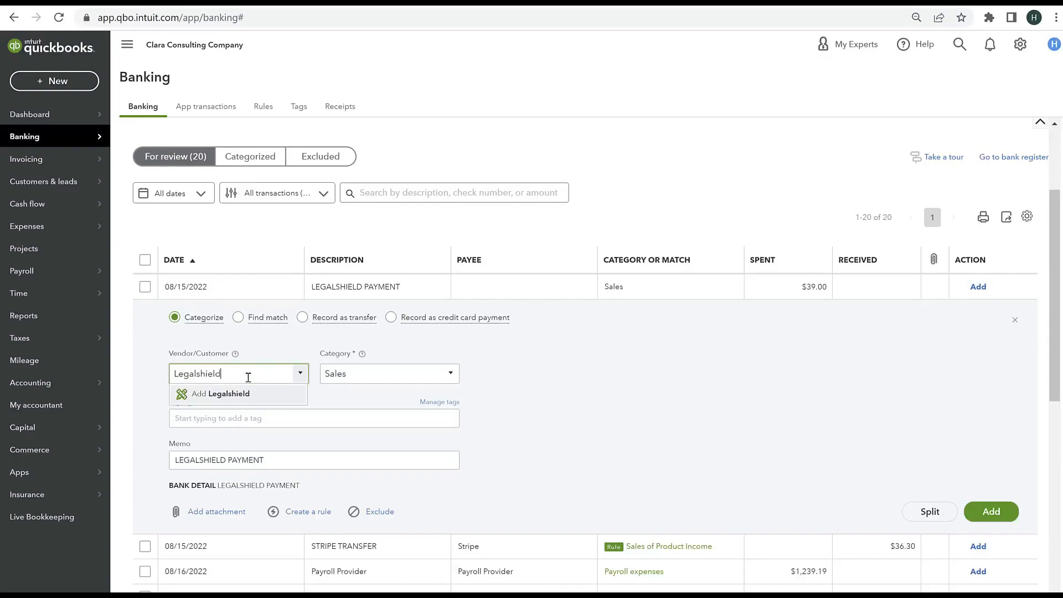
{"action": "type", "text": "shield"}
{"action": "left_click", "coordinate": [227, 394]}
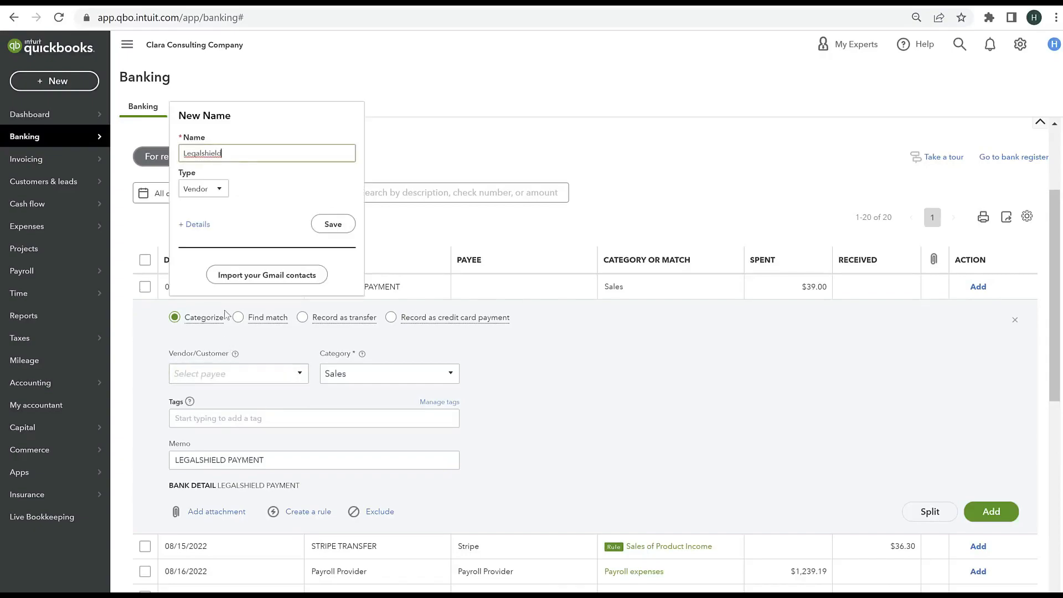
{"action": "left_click", "coordinate": [327, 226]}
Step: Categorize the LEGALSHIELD PAYMENT expense under Legal & accounting services:Legal fees and add it to the books
{"action": "left_click", "coordinate": [375, 372]}
{"action": "type", "text": "legal"}
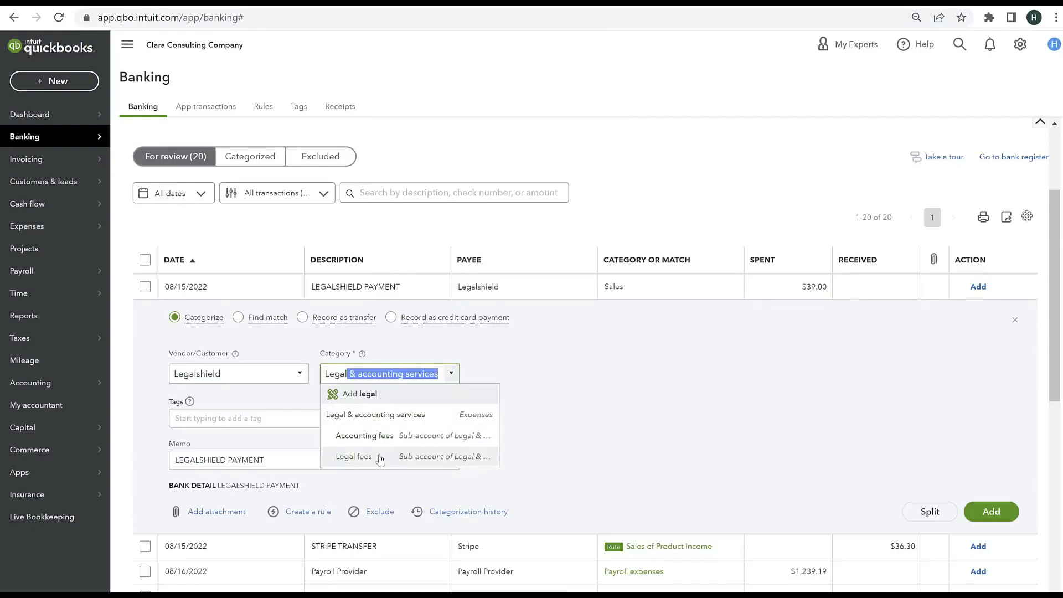
{"action": "left_click", "coordinate": [380, 459]}
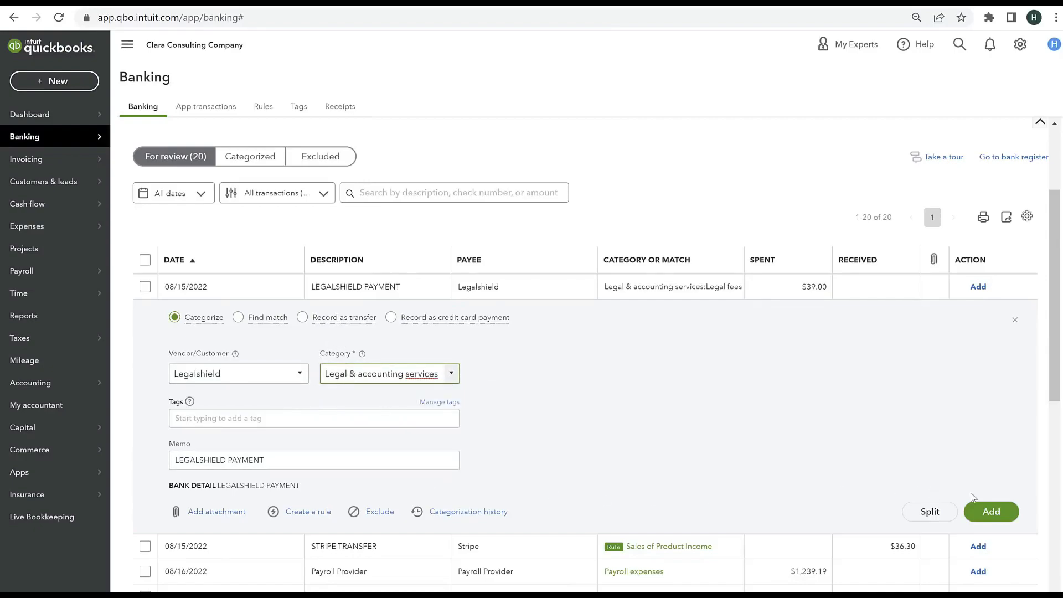
{"action": "left_click", "coordinate": [992, 511]}
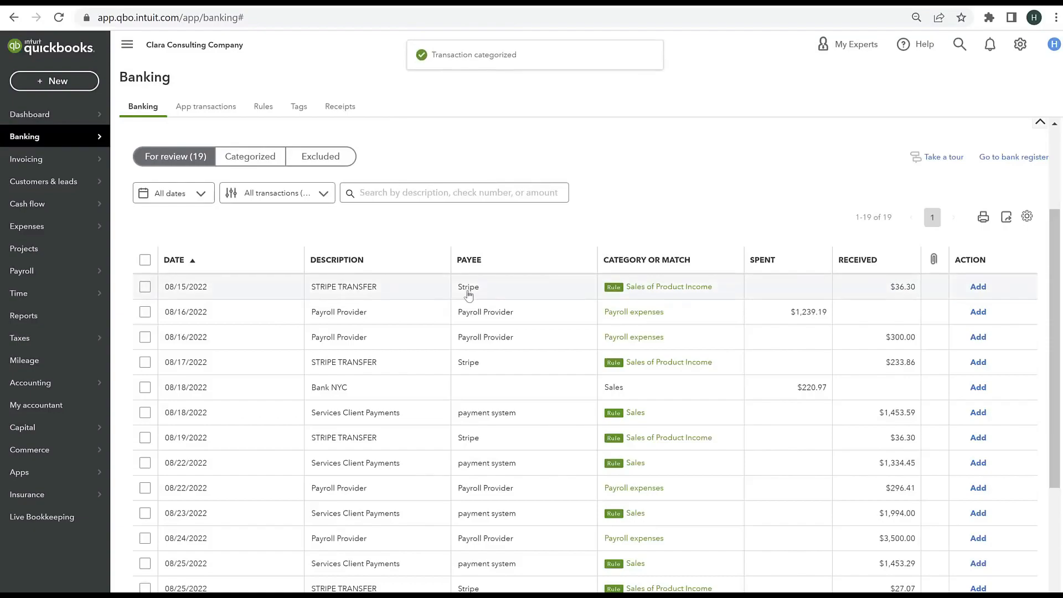
{"action": "left_click", "coordinate": [418, 298]}
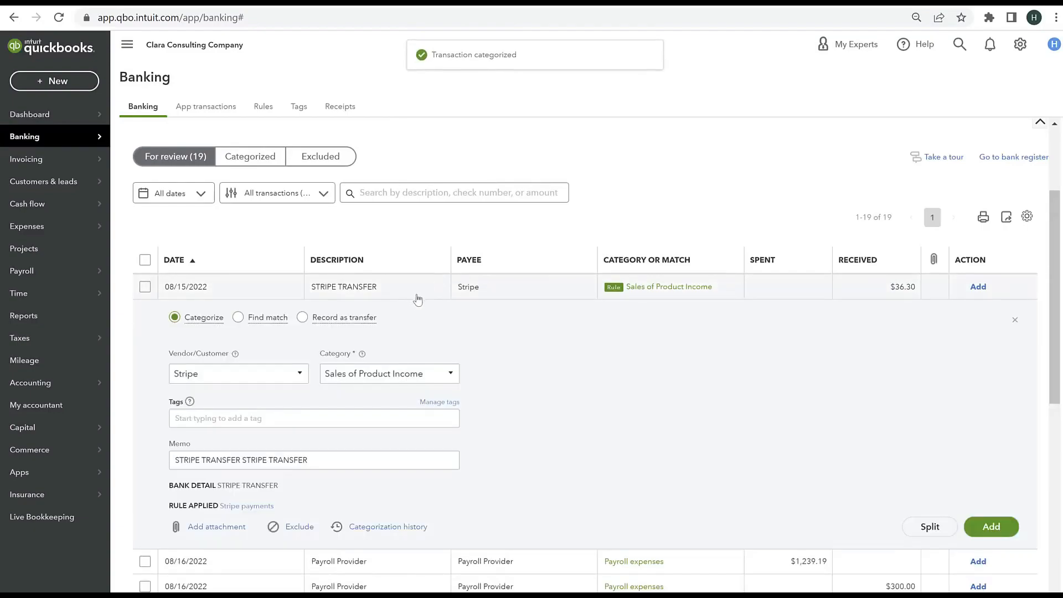
{"action": "left_click", "coordinate": [210, 528]}
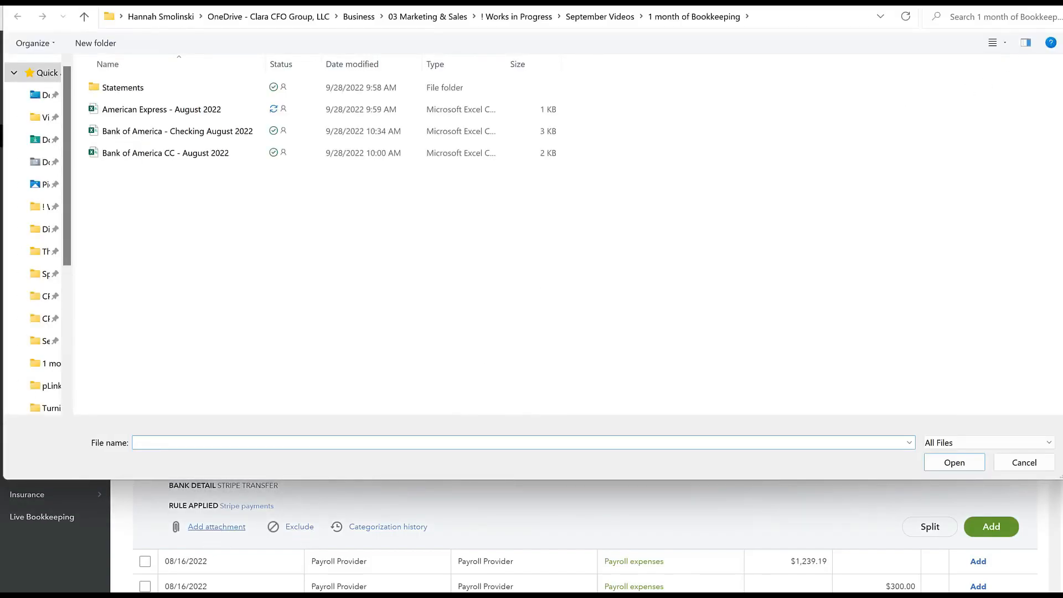
{"action": "key", "text": "Escape"}
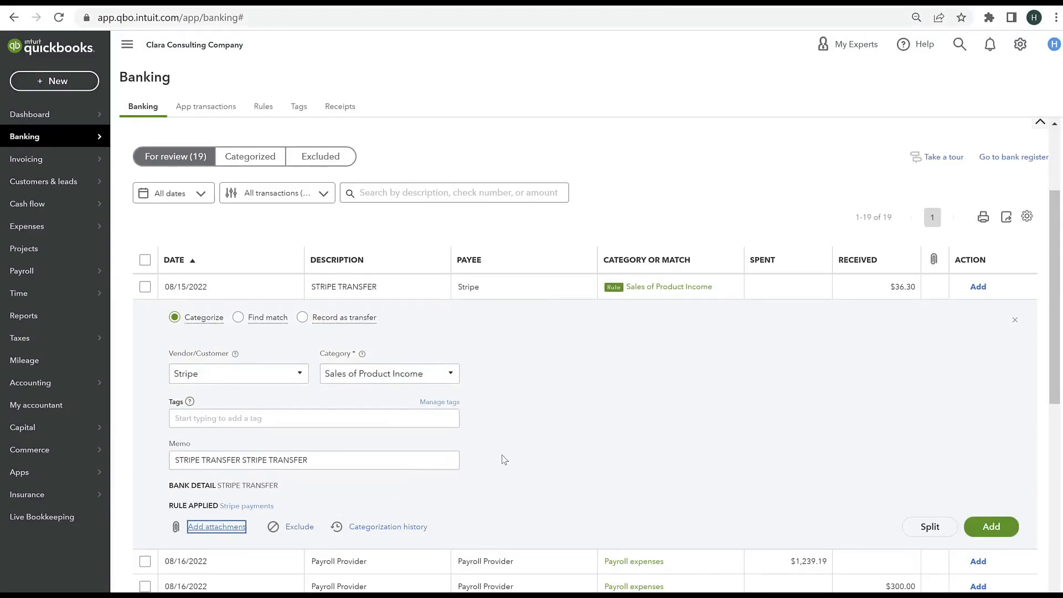
{"action": "left_click", "coordinate": [1014, 324]}
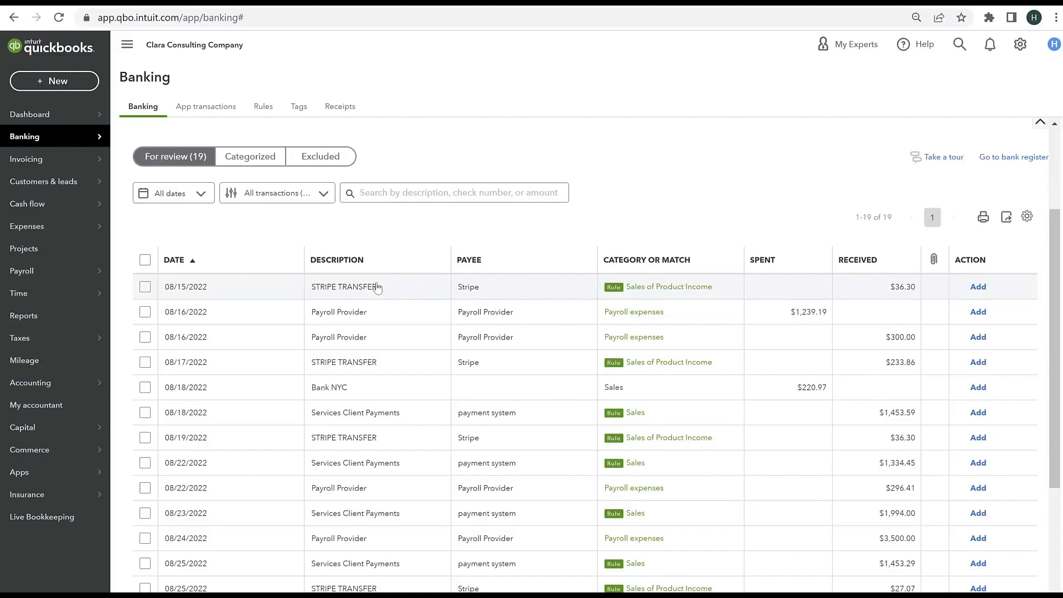
Step: Review the details of the 08/15/2022 STRIPE TRANSFER deposit and add it to the books
{"action": "left_click", "coordinate": [421, 293]}
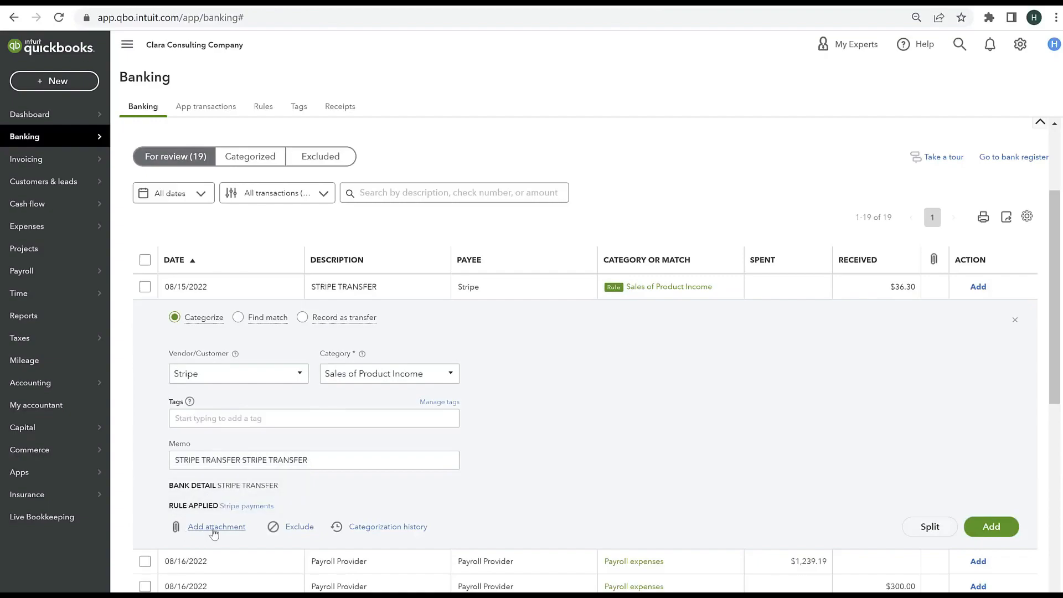
{"action": "left_click", "coordinate": [1016, 320]}
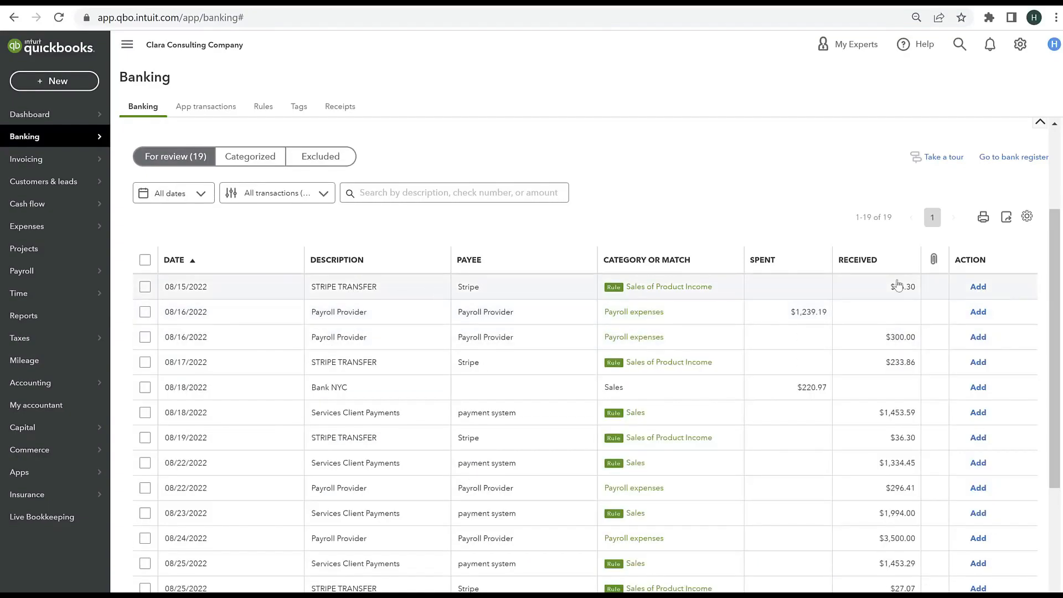
{"action": "left_click", "coordinate": [978, 287]}
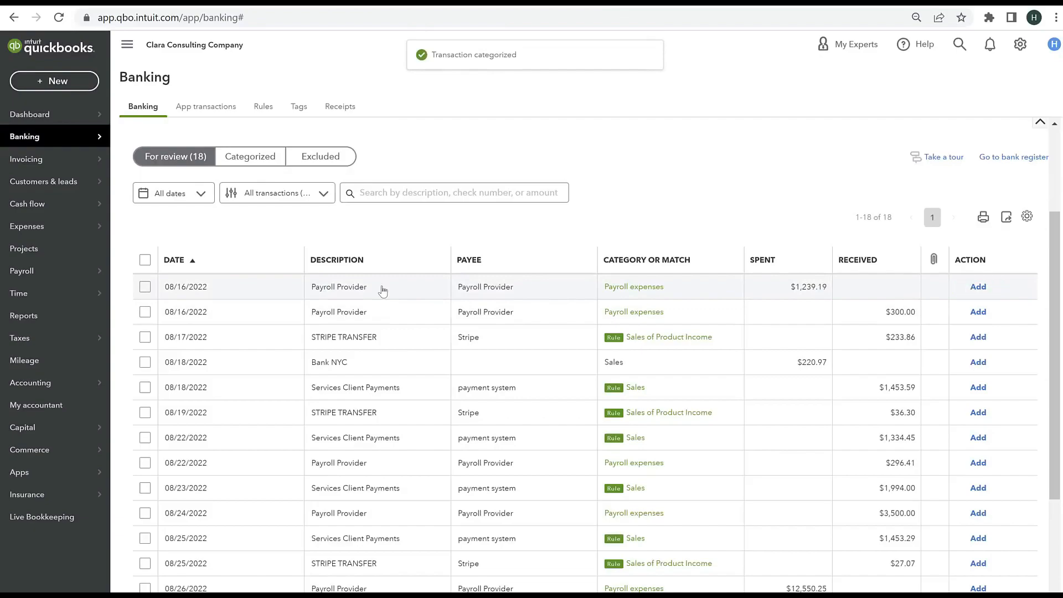
Step: Review the details of the 08/16/2022 Payroll Provider expense of $1,239.19 and add it to the books under Payroll expenses
{"action": "left_click", "coordinate": [383, 290]}
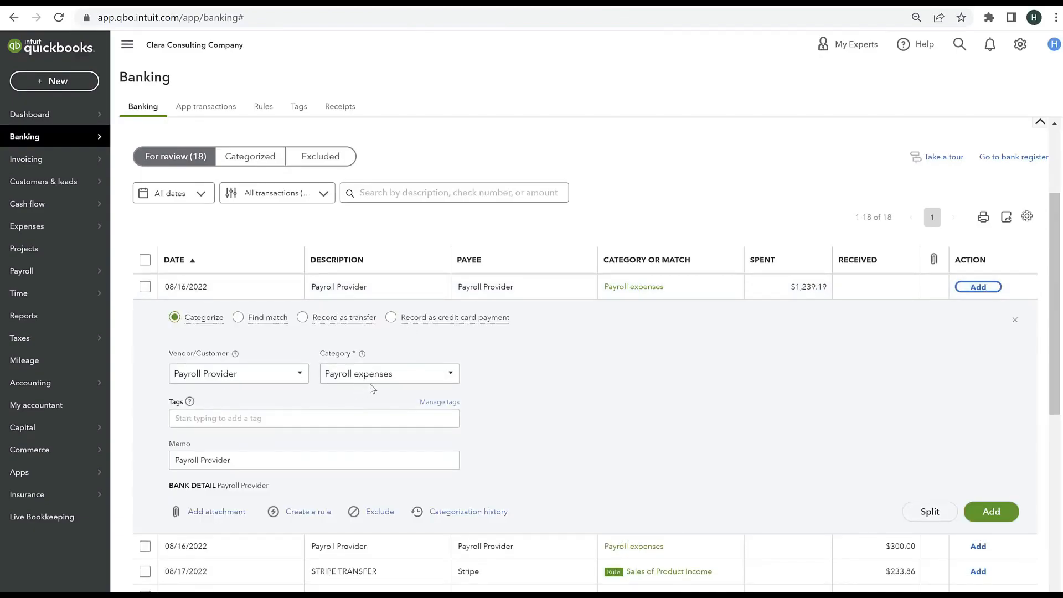
{"action": "left_click", "coordinate": [991, 512]}
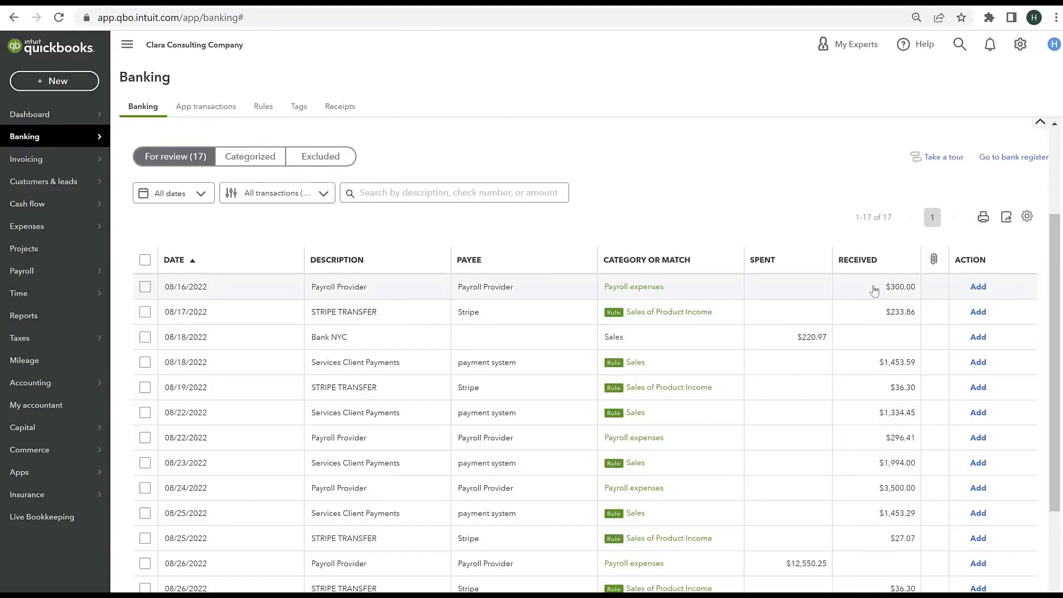
Step: Categorize the $300.00 Payroll Provider deposit of 08/16/2022 as Other income, then add it and the 08/17/2022 STRIPE TRANSFER deposit to the books
{"action": "left_click", "coordinate": [507, 291]}
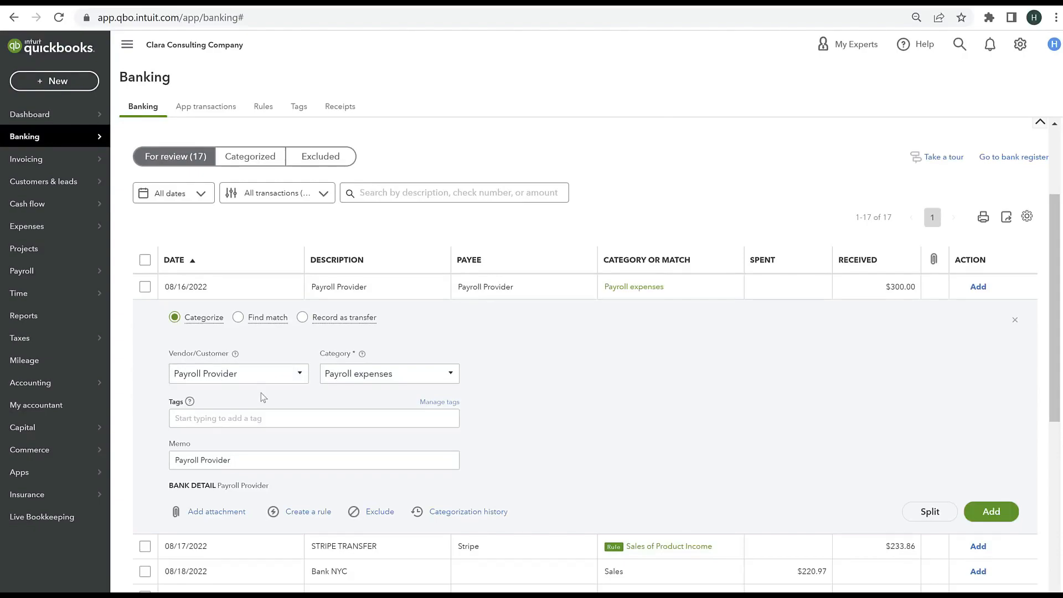
{"action": "left_click", "coordinate": [408, 380]}
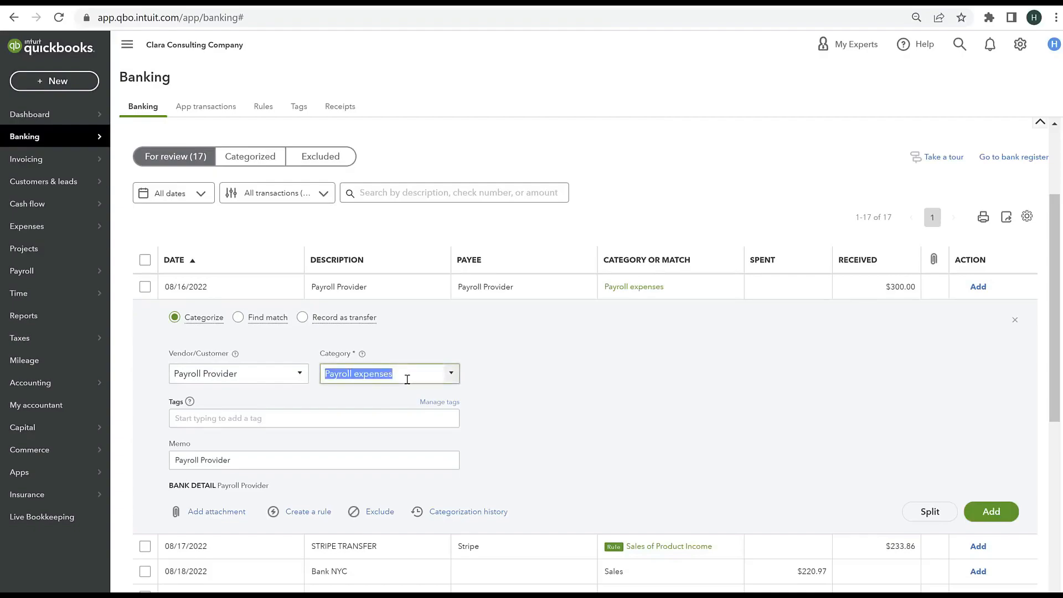
{"action": "type", "text": "Commi"}
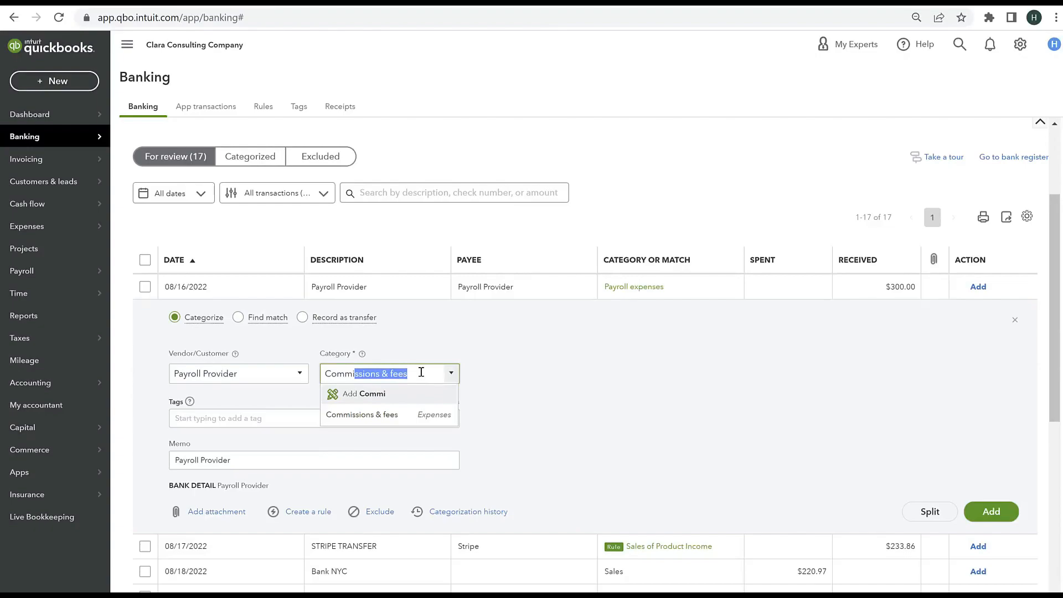
{"action": "key", "text": "BackSpace"}
{"action": "key", "text": "BackSpace"}
{"action": "key", "text": "BackSpace"}
{"action": "key", "text": "BackSpace"}
{"action": "key", "text": "BackSpace"}
{"action": "key", "text": "BackSpace"}
{"action": "type", "text": "other"}
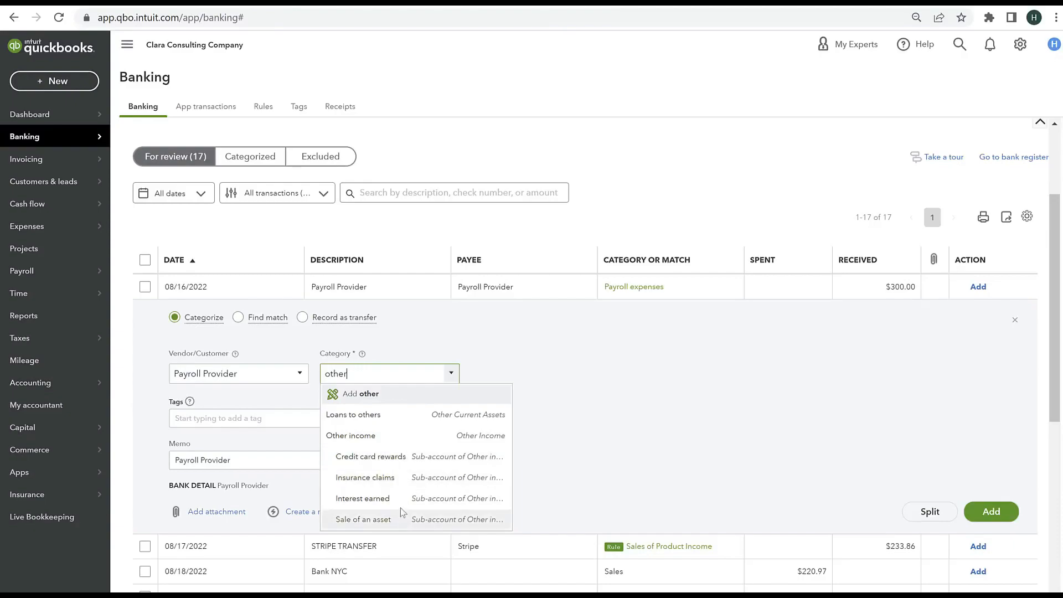
{"action": "left_click", "coordinate": [359, 436]}
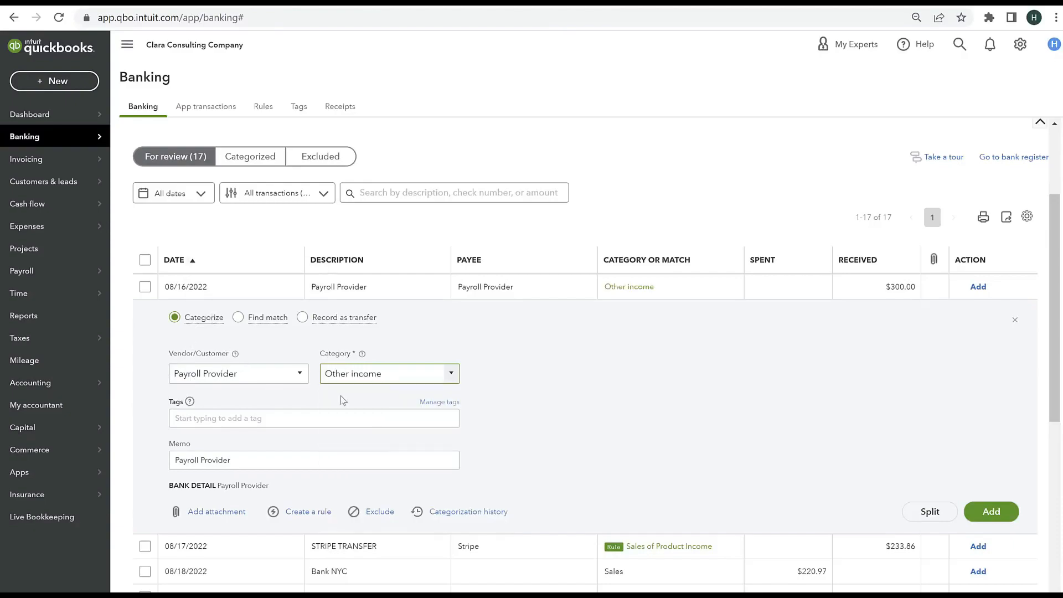
{"action": "left_click", "coordinate": [992, 512]}
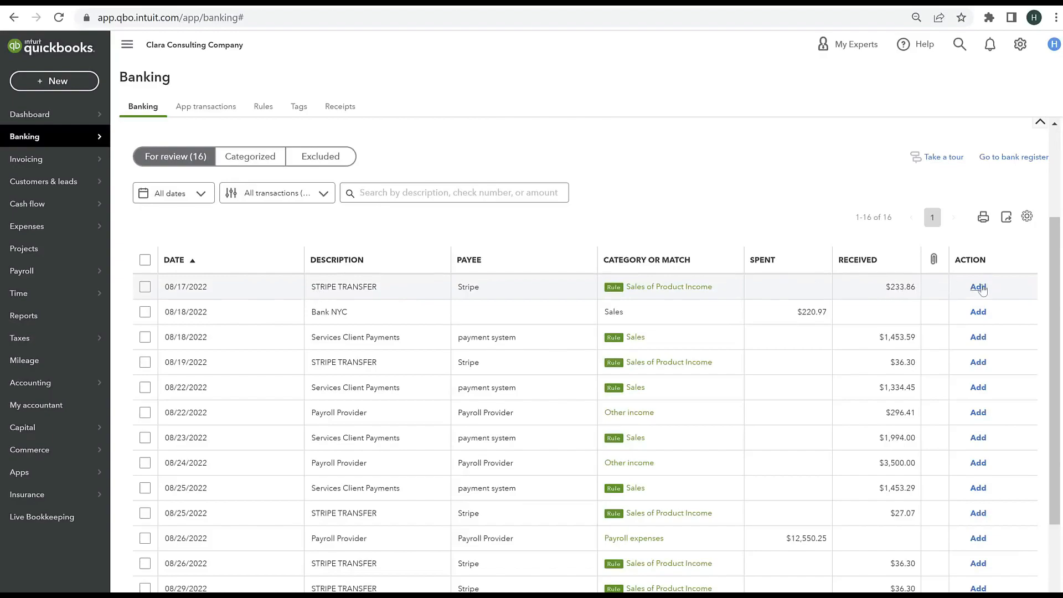
{"action": "left_click", "coordinate": [979, 287]}
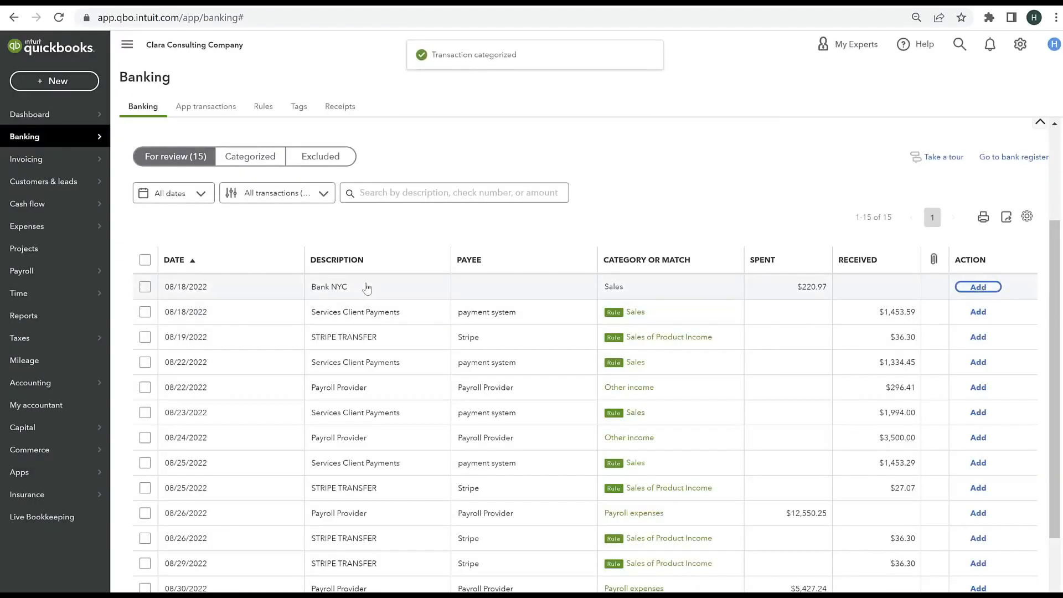
Step: Categorize the 08/18/2022 Bank NYC expense under Interest paid:Business loan interest
{"action": "left_click", "coordinate": [372, 292]}
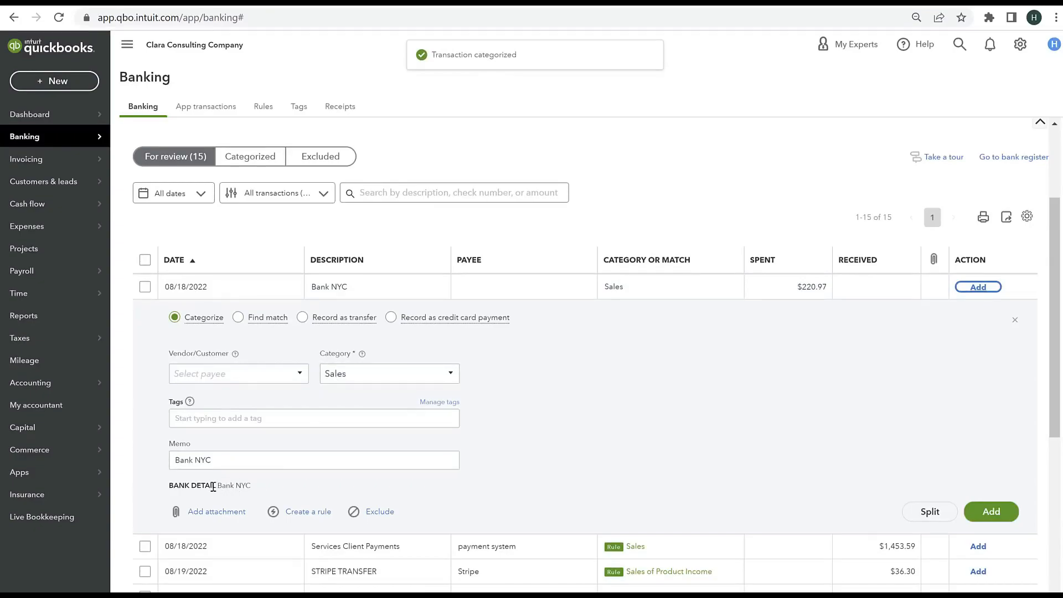
{"action": "left_click", "coordinate": [351, 373]}
{"action": "type", "text": "Interest paid"}
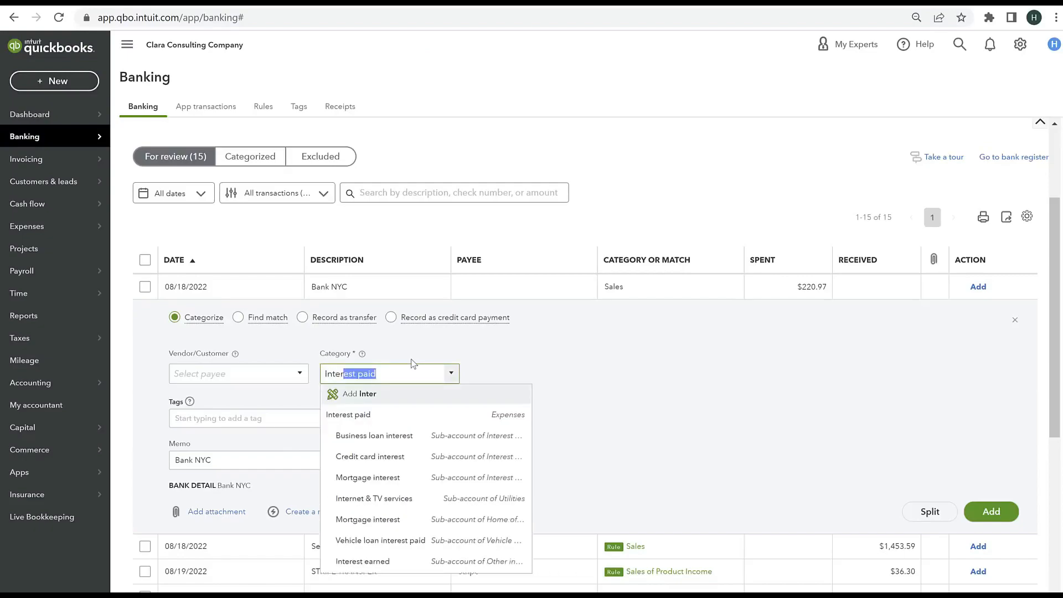
{"action": "left_click", "coordinate": [399, 436]}
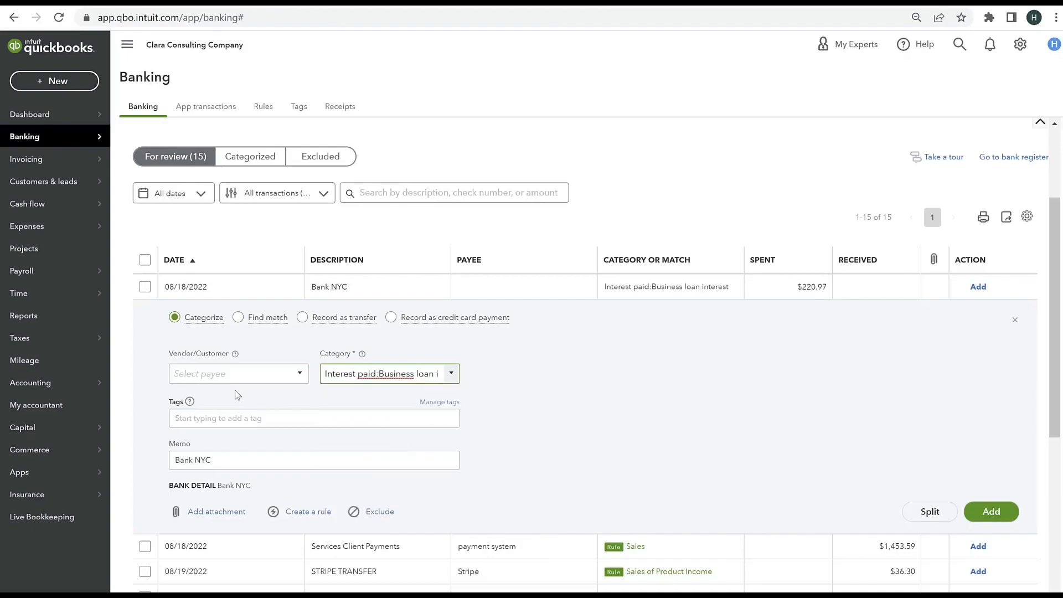
Step: Create the vendor Bank NYC as the payee of the 08/18/2022 Bank NYC expense
{"action": "left_click", "coordinate": [226, 375]}
{"action": "type", "text": "Bank NYC"}
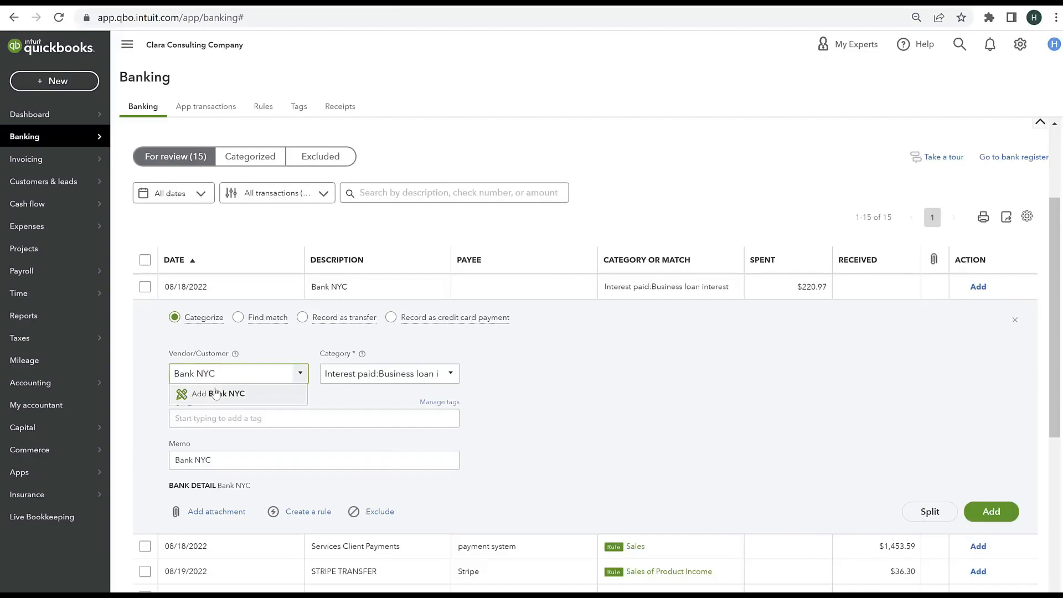
{"action": "left_click", "coordinate": [218, 393]}
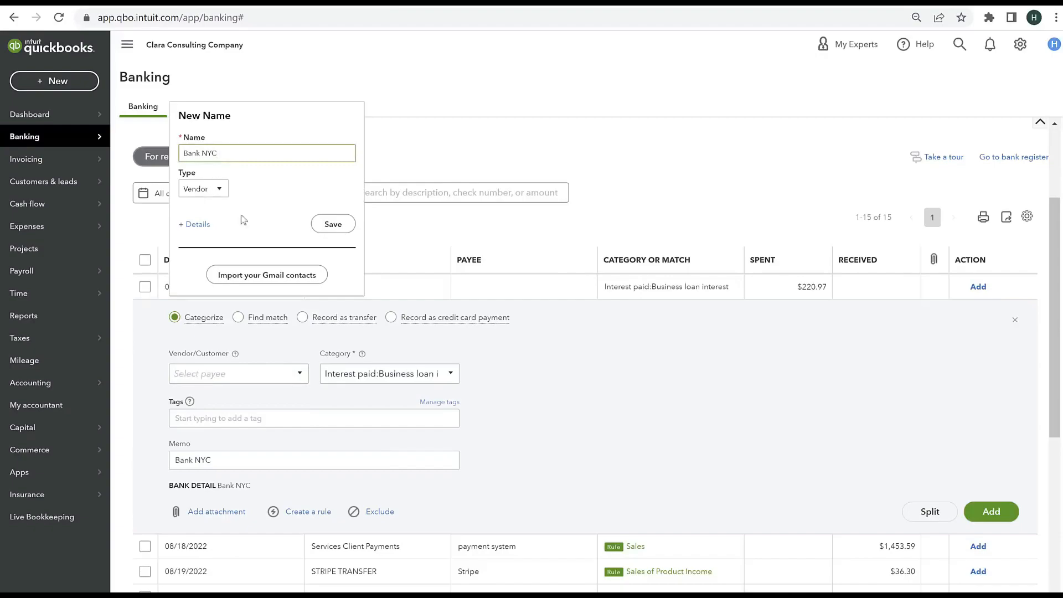
{"action": "left_click", "coordinate": [334, 224]}
Step: Create the bank rule "interest expense - bank NYC" from the Bank NYC expense and add the expense to the books
{"action": "left_click", "coordinate": [308, 511]}
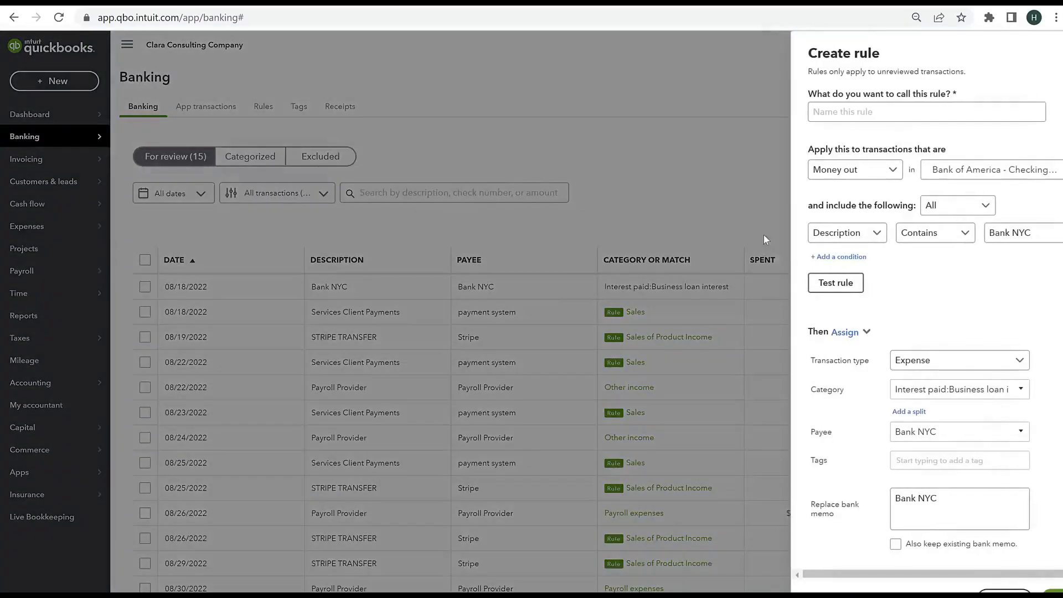
{"action": "type", "text": "interest expense - bank NYC"}
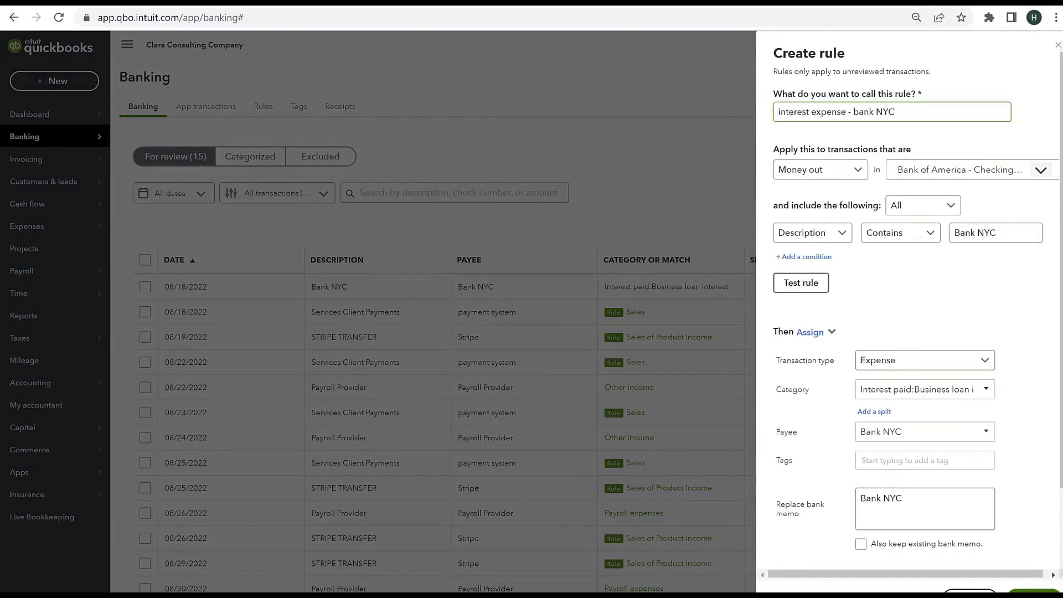
{"action": "left_click", "coordinate": [1033, 593]}
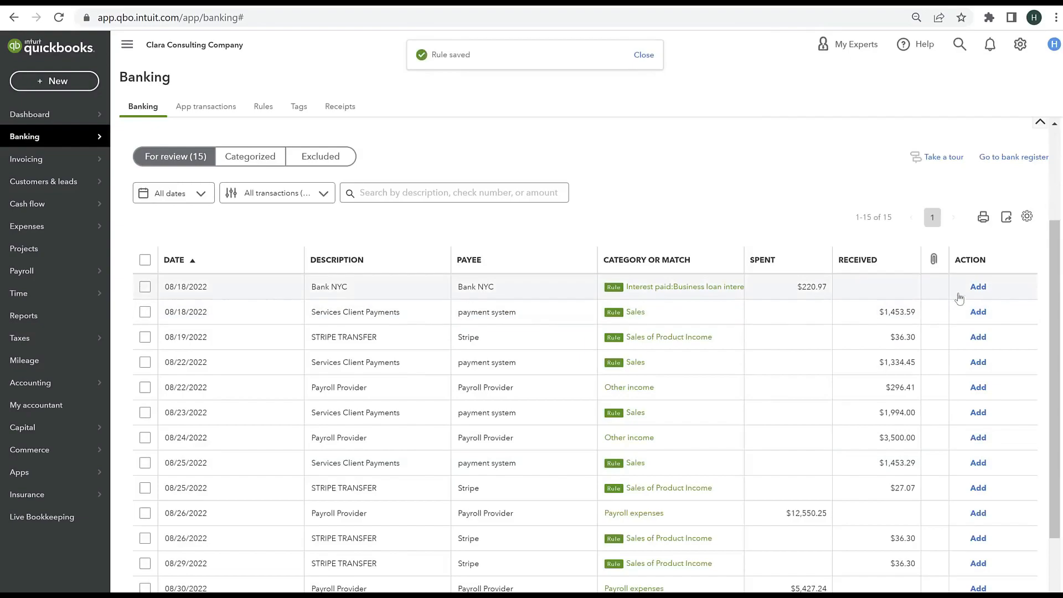
{"action": "left_click", "coordinate": [978, 287]}
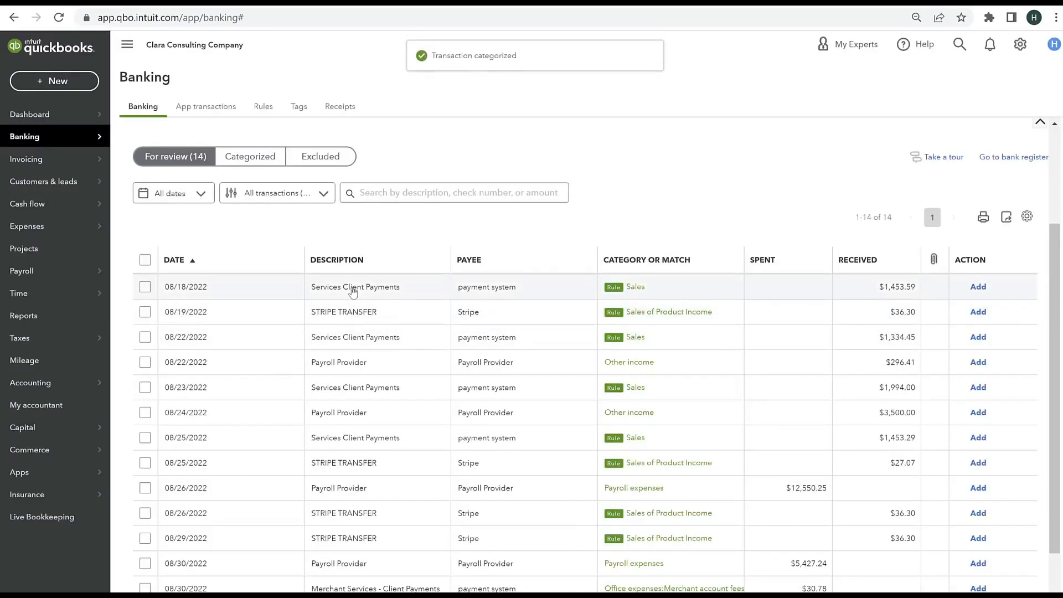
Step: Add the 08/18/2022 and 08/22/2022 Services Client Payments deposits and the 08/19/2022 STRIPE TRANSFER deposit to the books
{"action": "left_click", "coordinate": [988, 289]}
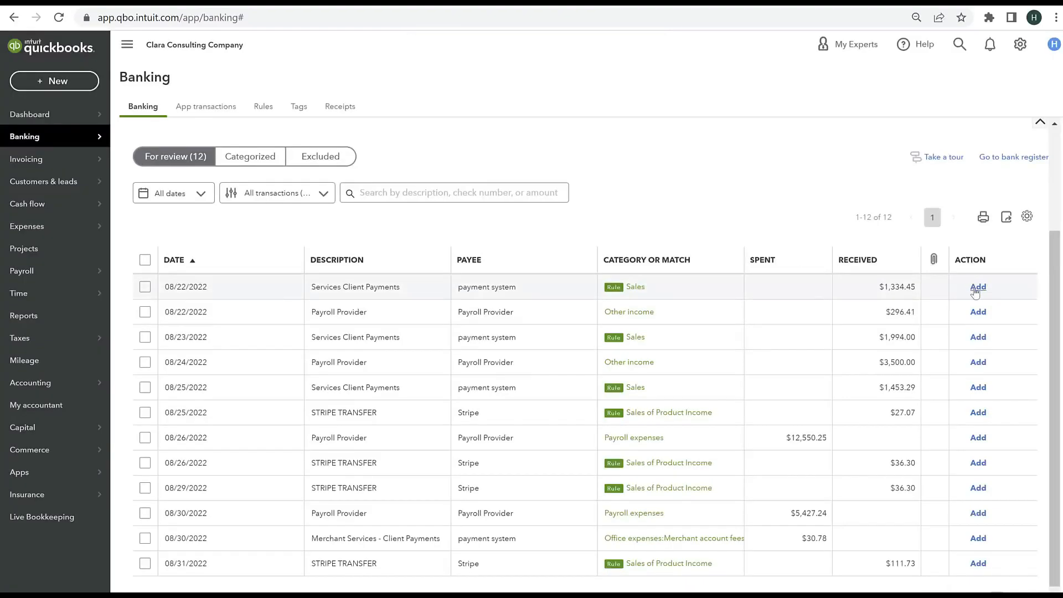
{"action": "left_click", "coordinate": [977, 288]}
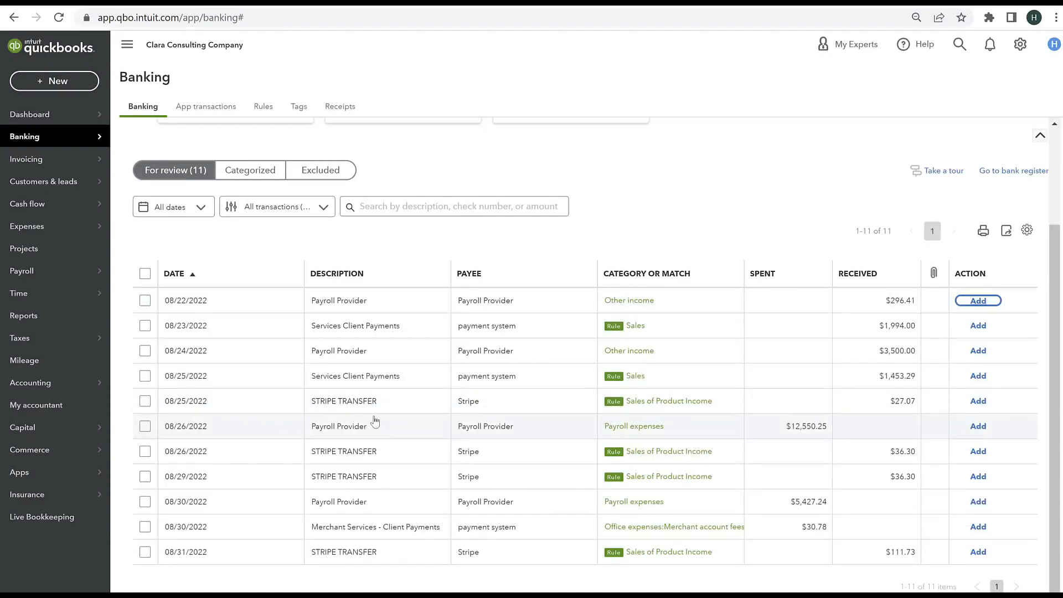
Step: Review the details of the 08/22/2022 Payroll Provider deposit and add it to the books under Other income
{"action": "left_click", "coordinate": [353, 304]}
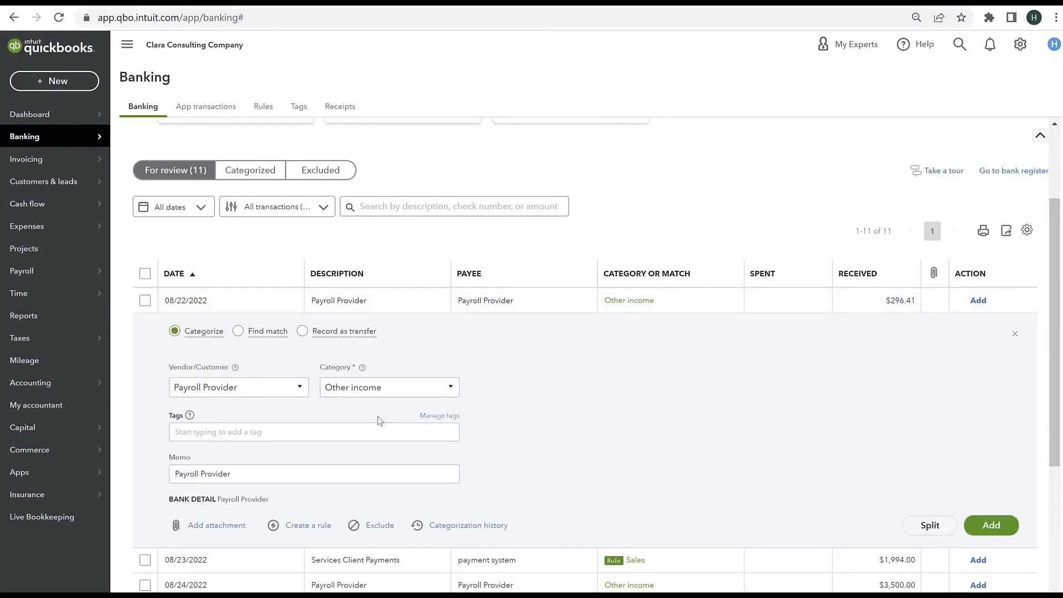
{"action": "left_click", "coordinate": [387, 389]}
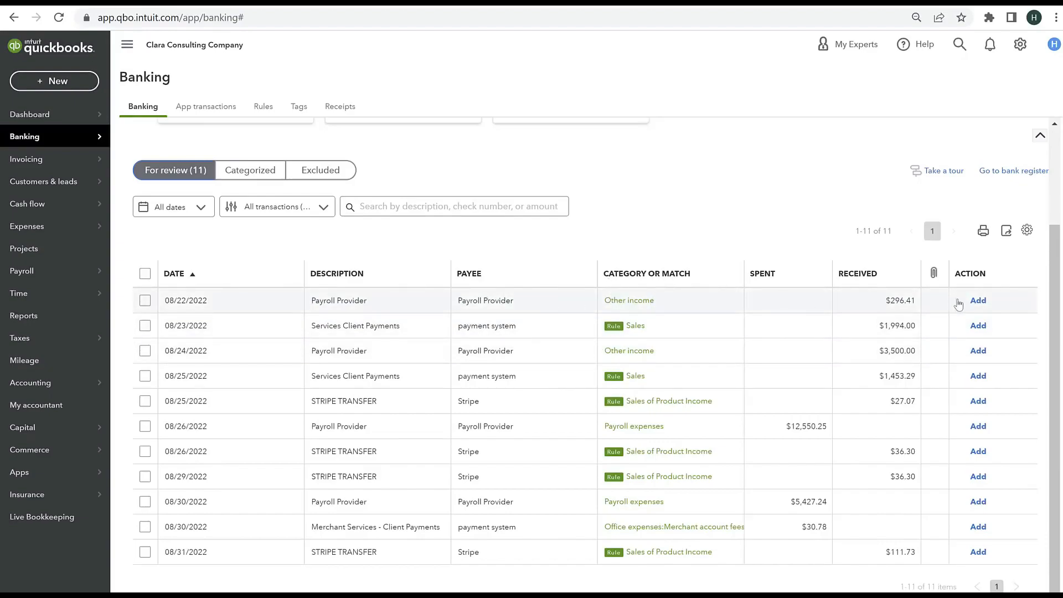
{"action": "left_click", "coordinate": [978, 300]}
Step: Add the Services Client Payments, Payroll Provider and STRIPE TRANSFER transactions dated 08/23/2022 through 08/29/2022 to the books
{"action": "left_click", "coordinate": [979, 328]}
{"action": "left_click", "coordinate": [979, 375]}
{"action": "left_click", "coordinate": [978, 375]}
{"action": "left_click", "coordinate": [382, 308]}
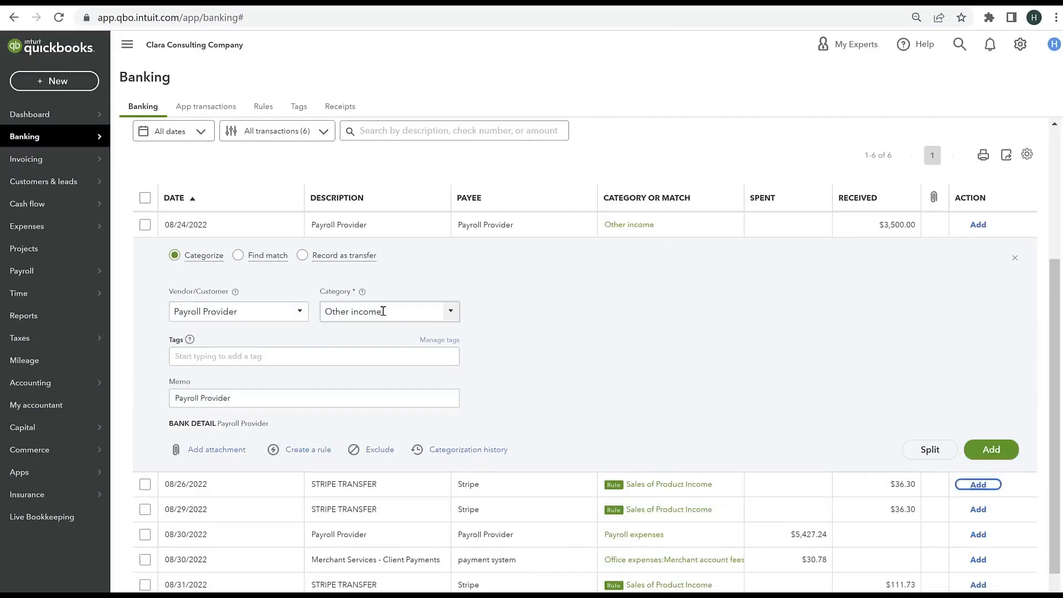
{"action": "type", "text": "Payroll"}
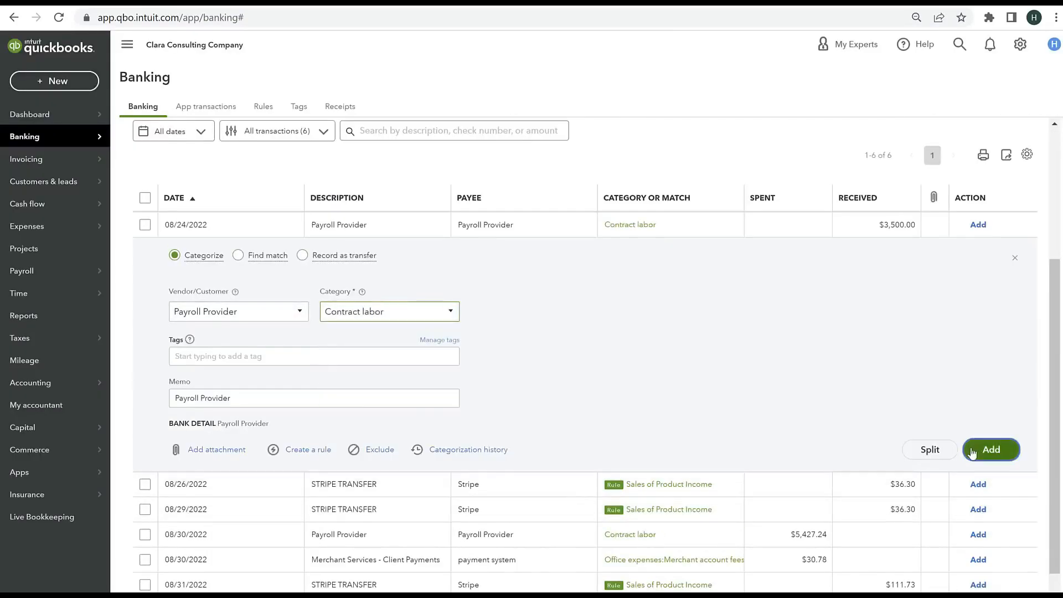
{"action": "left_click", "coordinate": [973, 450]}
{"action": "left_click", "coordinate": [978, 427]}
{"action": "left_click", "coordinate": [978, 427]}
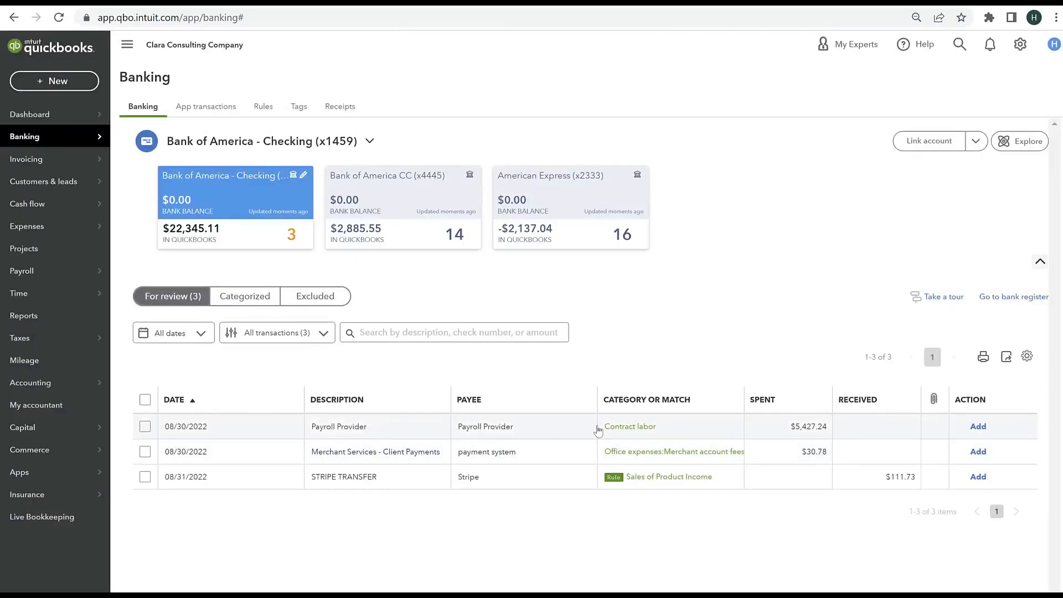